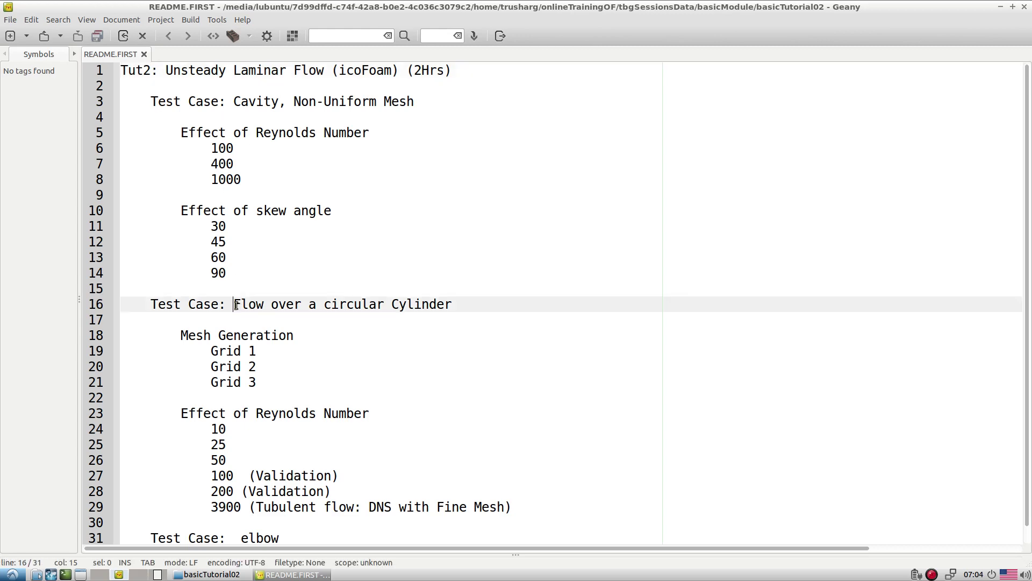
Step: Review the circular cylinder test case's mesh and Reynolds number entries and the elbow test case in the tutorial outline
{"action": "left_click_drag", "start_coordinate": [234, 304], "coordinate": [463, 304]}
{"action": "scroll", "coordinate": [456, 288], "scroll_direction": "down", "scroll_amount": 1}
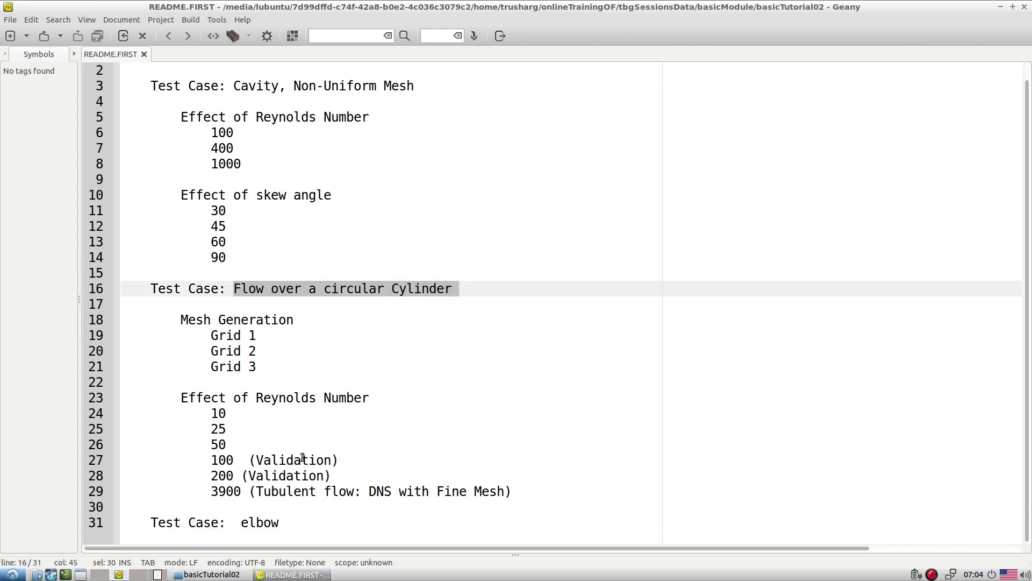
{"action": "left_click_drag", "start_coordinate": [518, 494], "coordinate": [115, 320]}
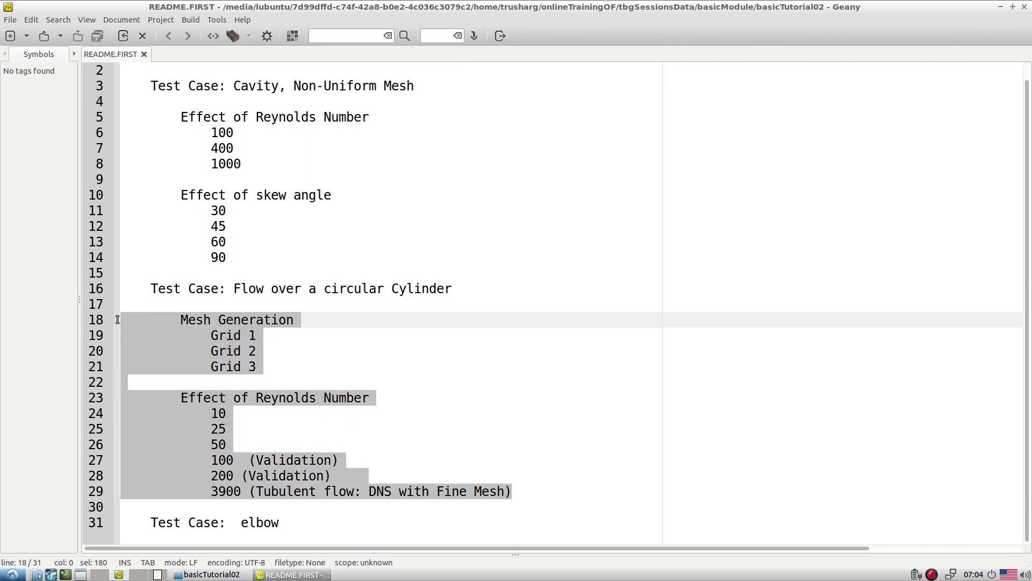
{"action": "left_click", "coordinate": [120, 319]}
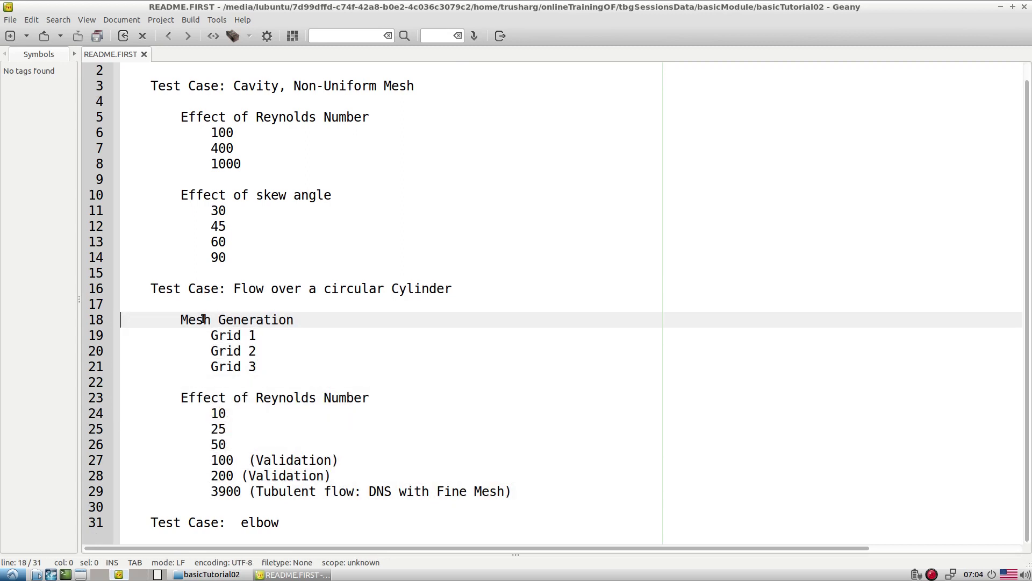
{"action": "double_click", "coordinate": [259, 524]}
{"action": "scroll", "coordinate": [411, 414], "scroll_direction": "up", "scroll_amount": 1}
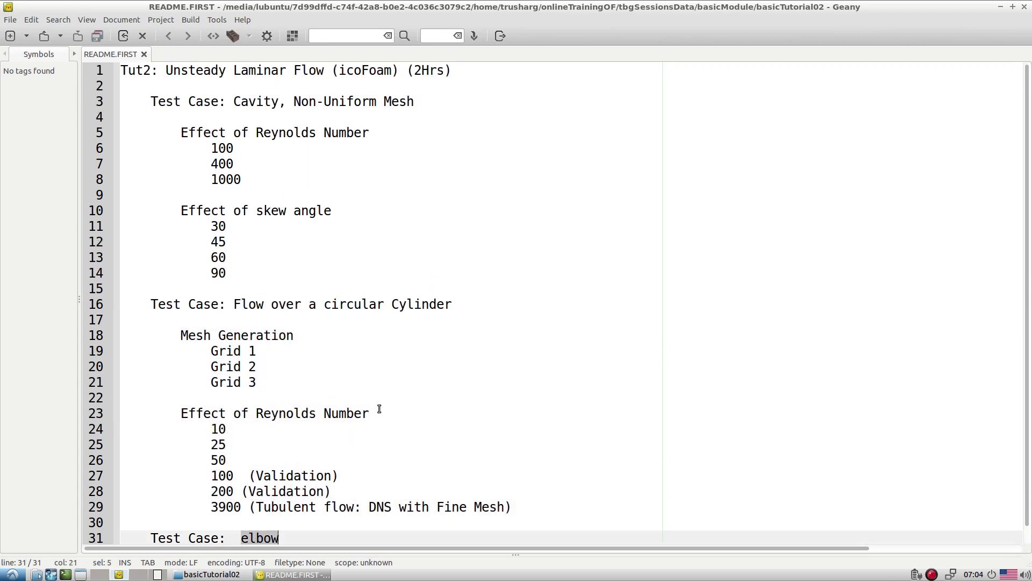
{"action": "scroll", "coordinate": [379, 409], "scroll_direction": "down", "scroll_amount": 1}
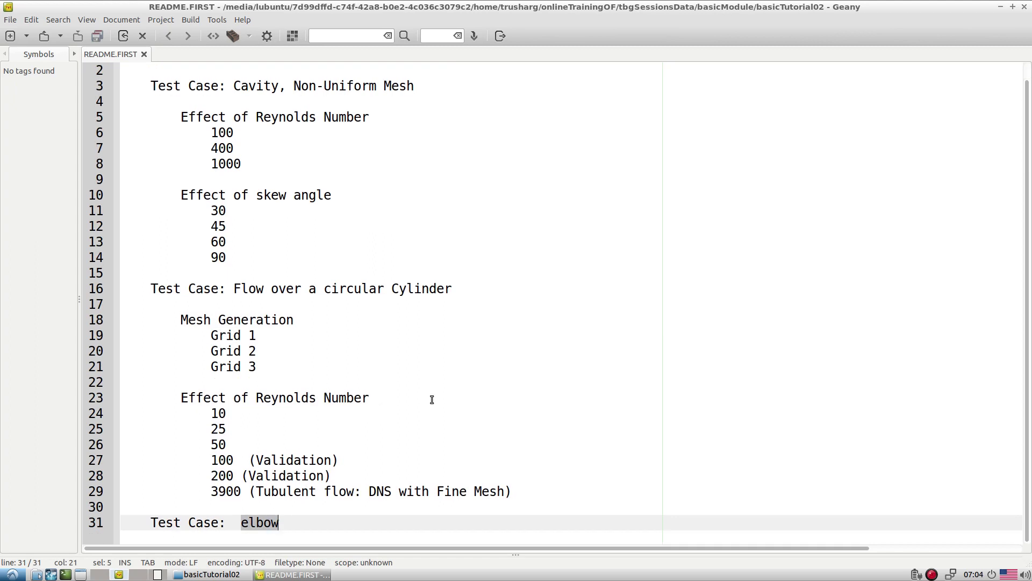
{"action": "left_click_drag", "start_coordinate": [515, 492], "coordinate": [149, 304]}
{"action": "left_click", "coordinate": [201, 335]}
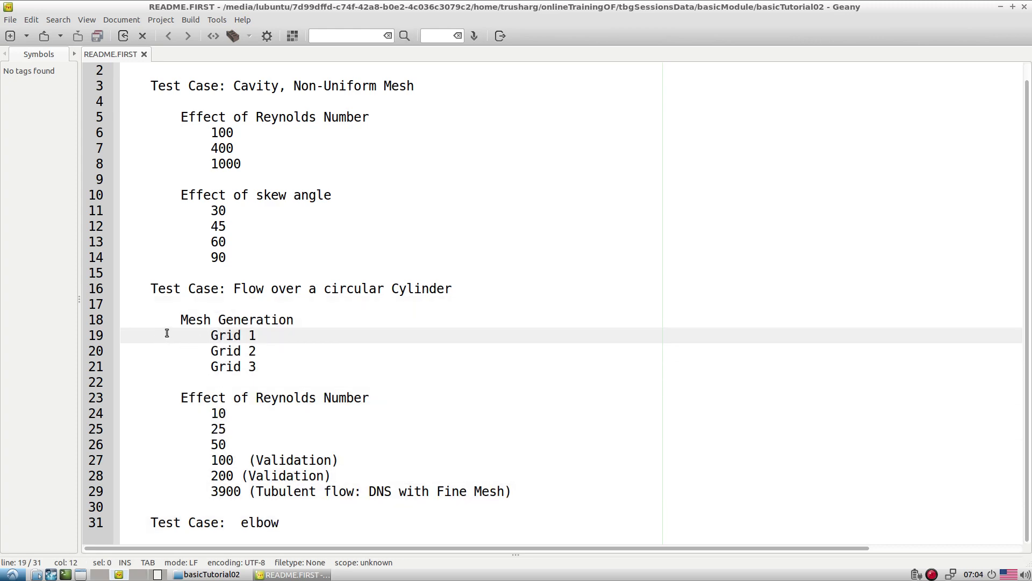
{"action": "left_click_drag", "start_coordinate": [510, 491], "coordinate": [71, 321]}
{"action": "left_click", "coordinate": [288, 355]}
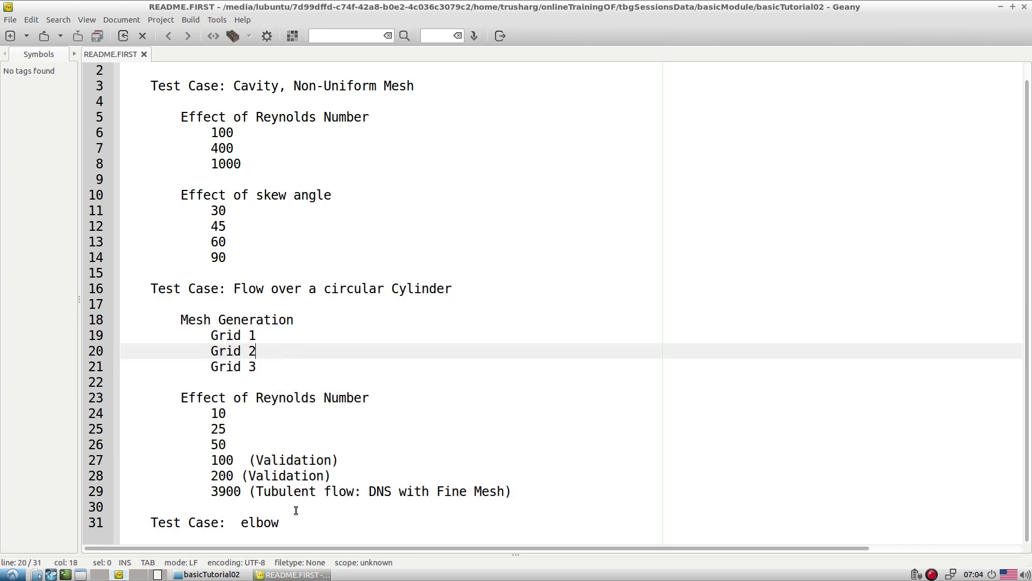
{"action": "left_click_drag", "start_coordinate": [241, 523], "coordinate": [282, 522]}
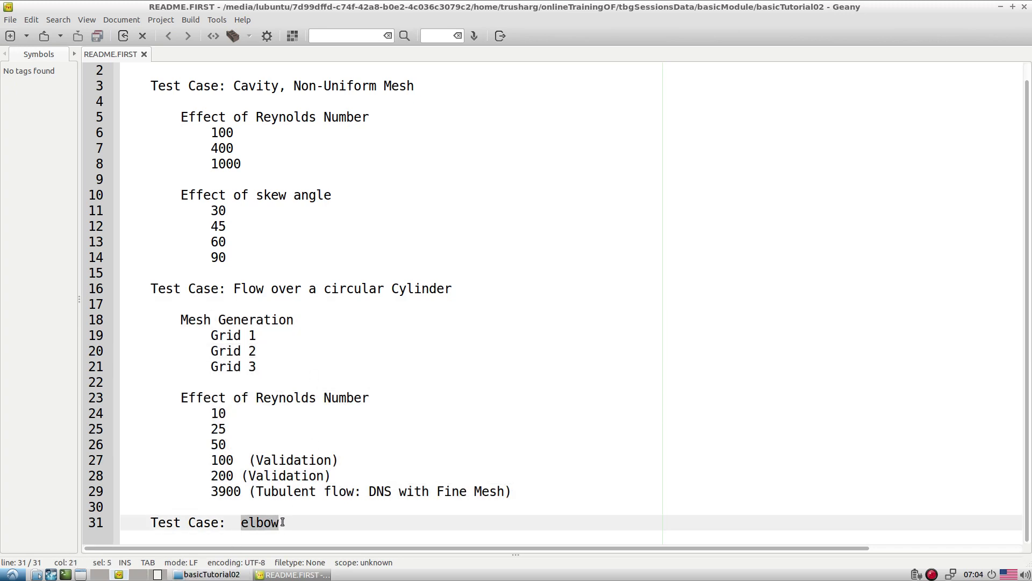
{"action": "left_click", "coordinate": [283, 522]}
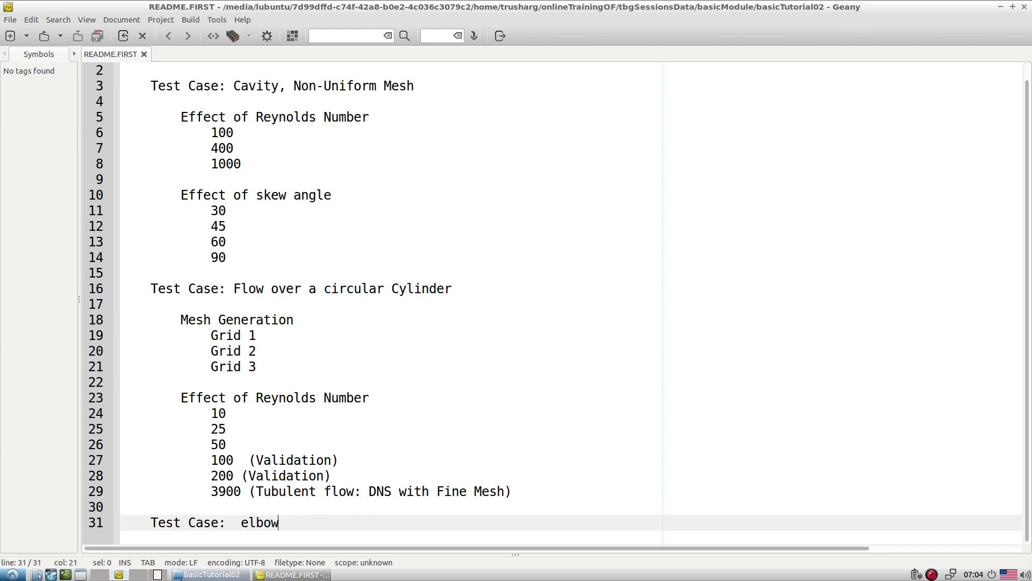
Step: Open the README.FIRST file of the elbow case from the icoFoam folder in the text editor
{"action": "left_click", "coordinate": [210, 574]}
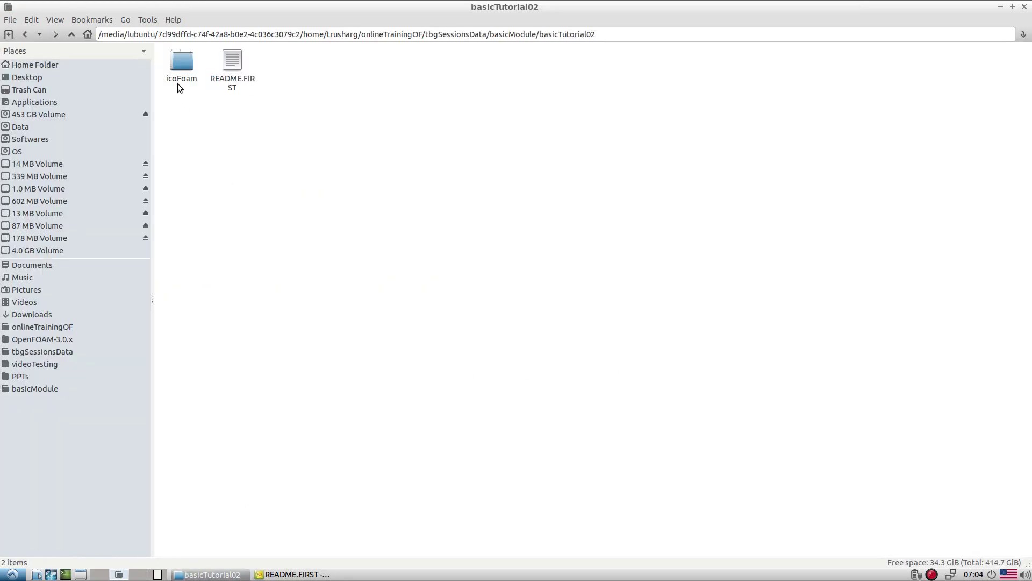
{"action": "double_click", "coordinate": [183, 67]}
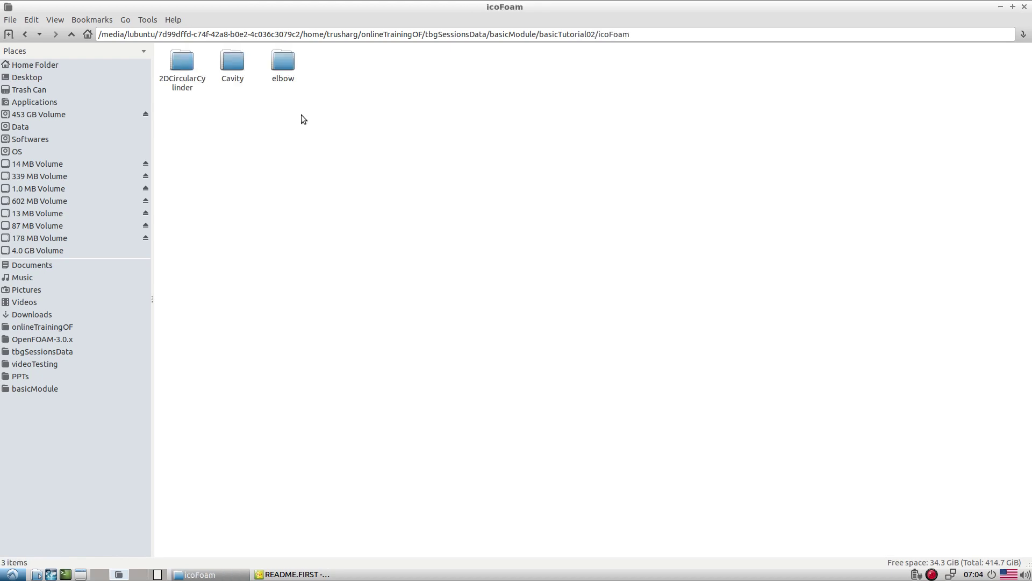
{"action": "double_click", "coordinate": [289, 59]}
{"action": "left_click", "coordinate": [395, 72]}
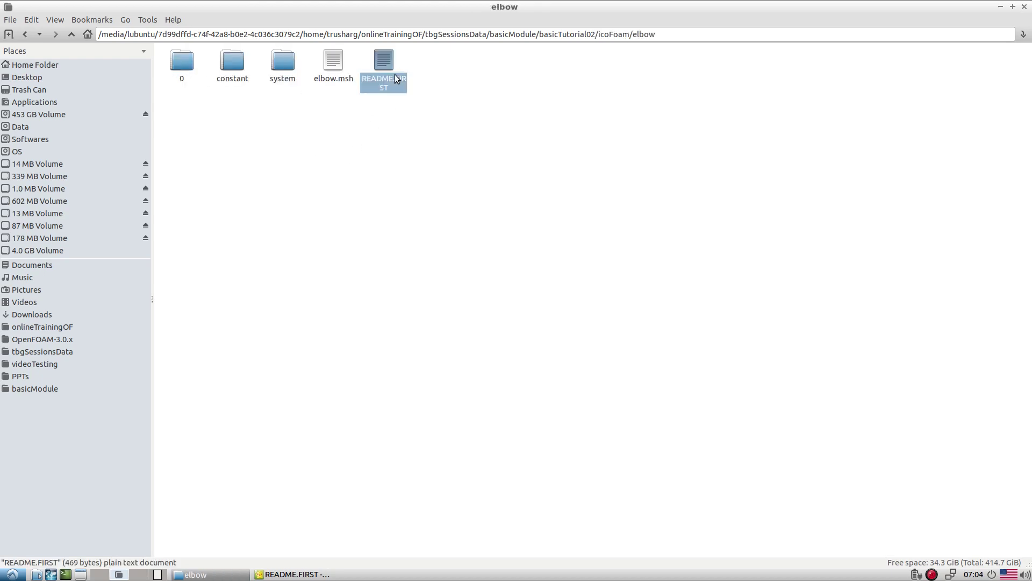
{"action": "right_click", "coordinate": [395, 75]}
{"action": "left_click", "coordinate": [421, 112]}
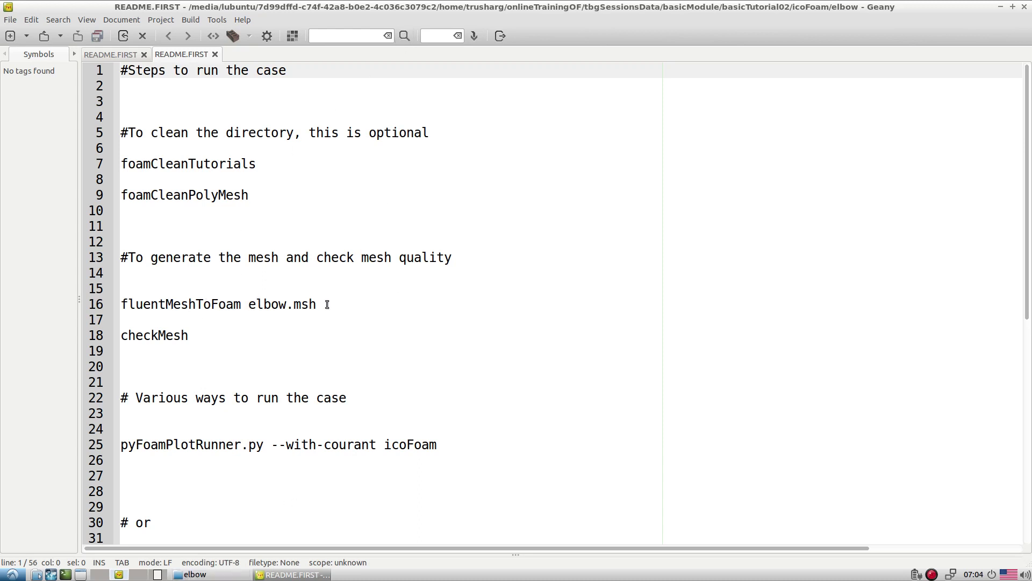
Step: Examine the mesh generation commands in the elbow README, especially the fluentMeshToFoam line for elbow.msh
{"action": "mouse_move", "coordinate": [317, 304]}
{"action": "left_mouse_down"}
{"action": "mouse_move", "coordinate": [293, 304]}
{"action": "mouse_move", "coordinate": [316, 304]}
{"action": "left_mouse_up"}
{"action": "left_click", "coordinate": [289, 318]}
{"action": "left_click", "coordinate": [288, 305]}
{"action": "left_click", "coordinate": [289, 335]}
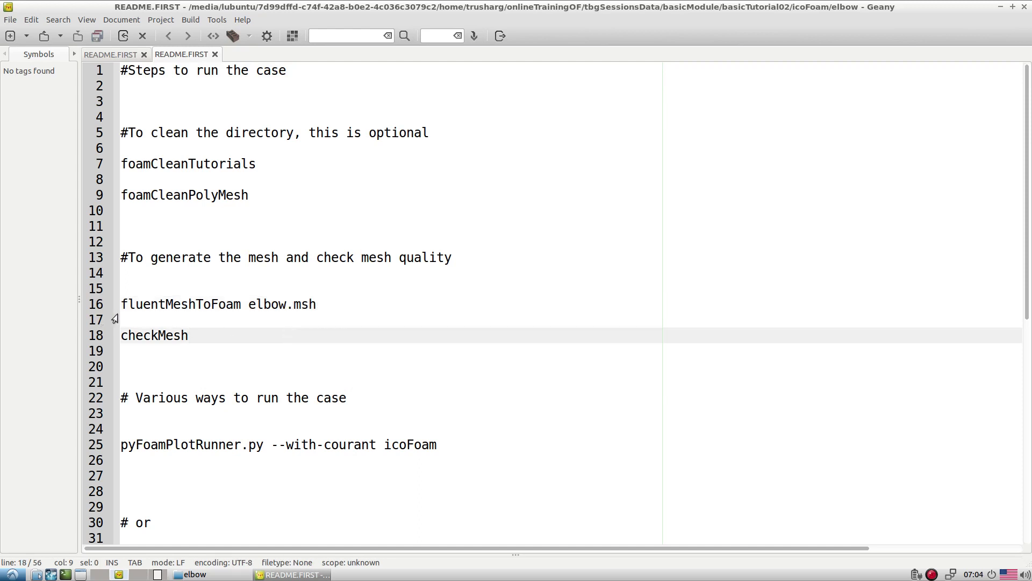
{"action": "left_click", "coordinate": [237, 305]}
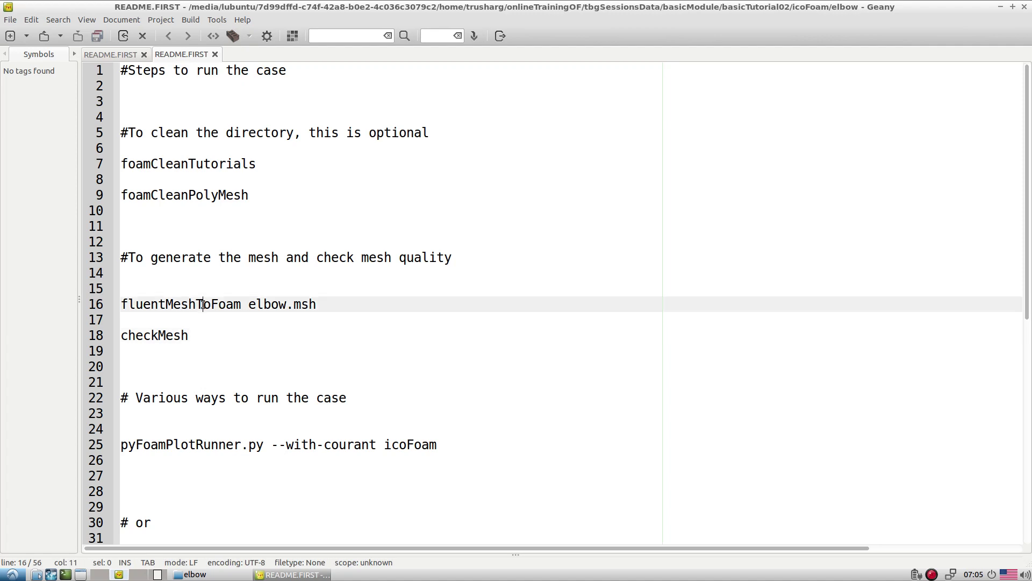
{"action": "left_click", "coordinate": [329, 362]}
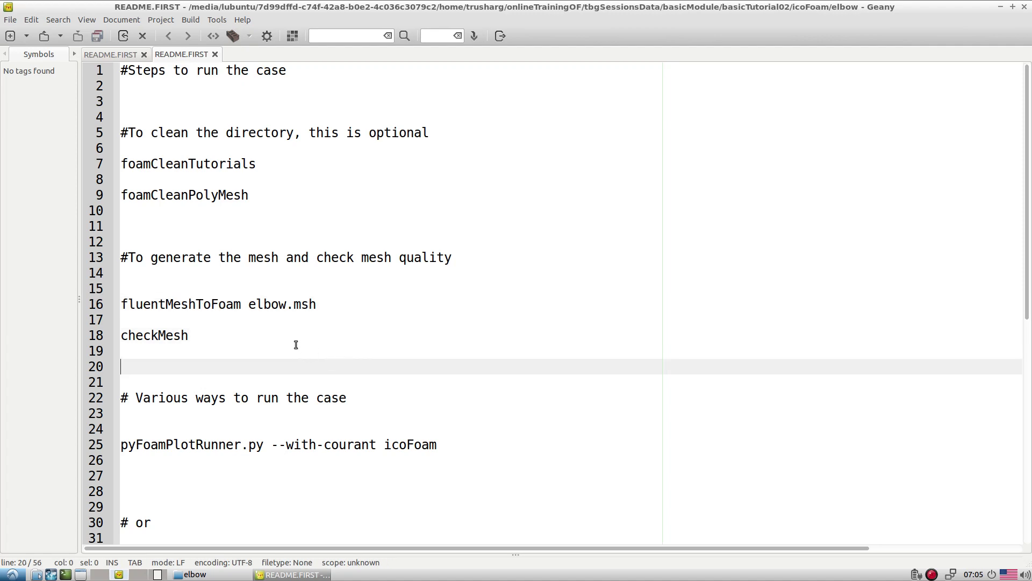
{"action": "double_click", "coordinate": [174, 305]}
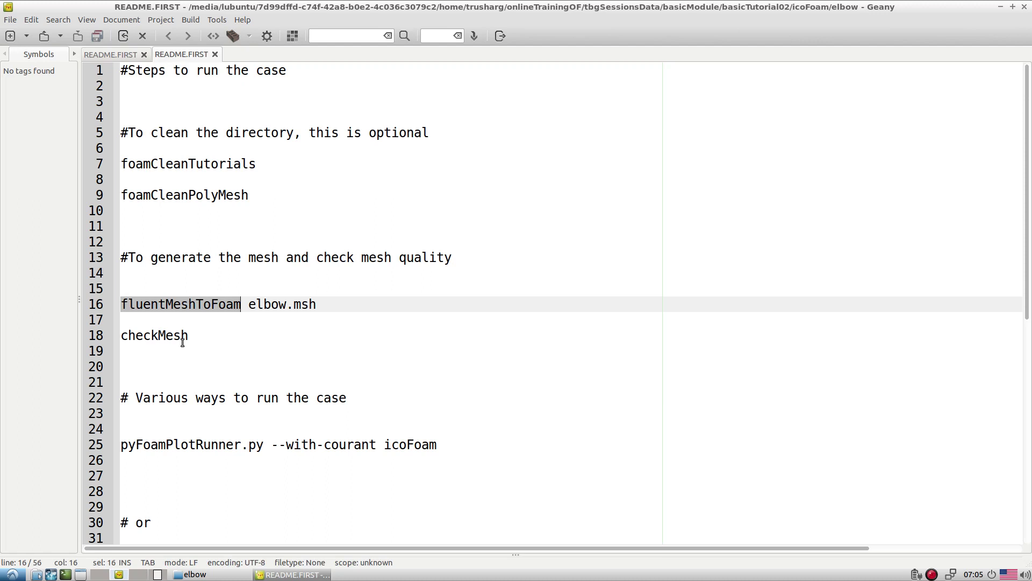
{"action": "left_click", "coordinate": [265, 349]}
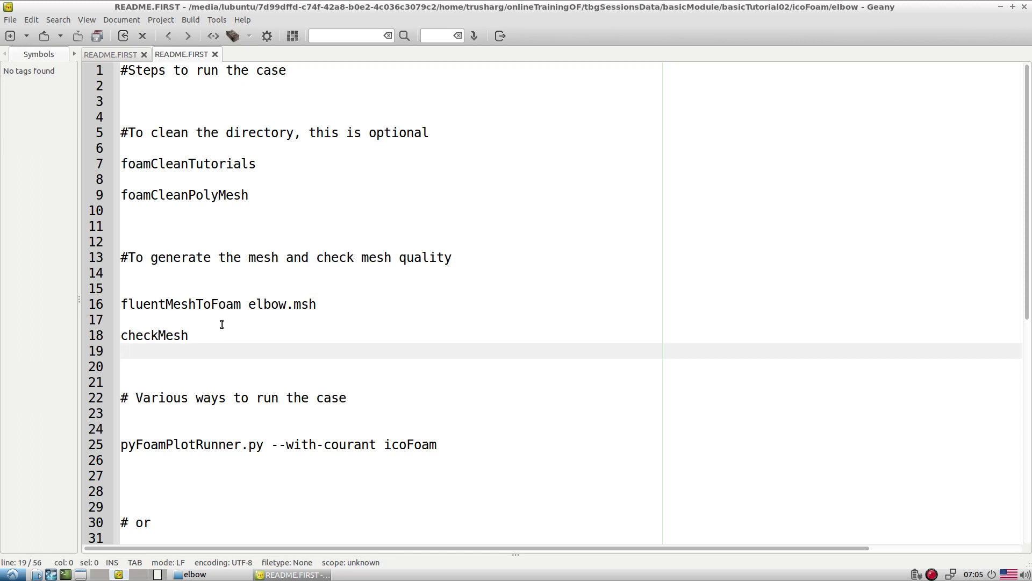
{"action": "double_click", "coordinate": [186, 302]}
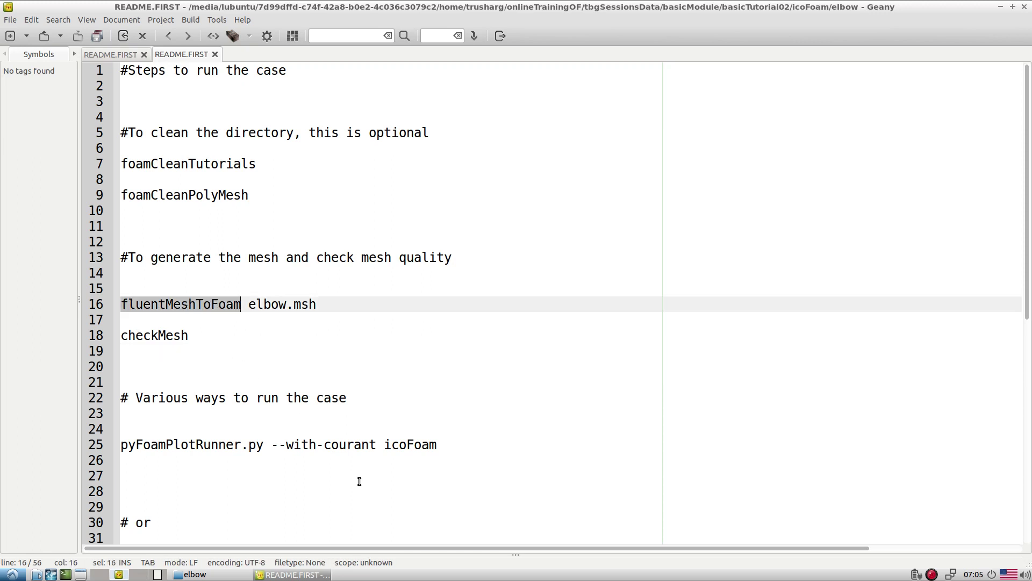
Step: Open a terminal, change to the elbow case folder using its copied path, and activate the OpenFOAM 3.0.x environment with of30x
{"action": "left_click", "coordinate": [206, 577]}
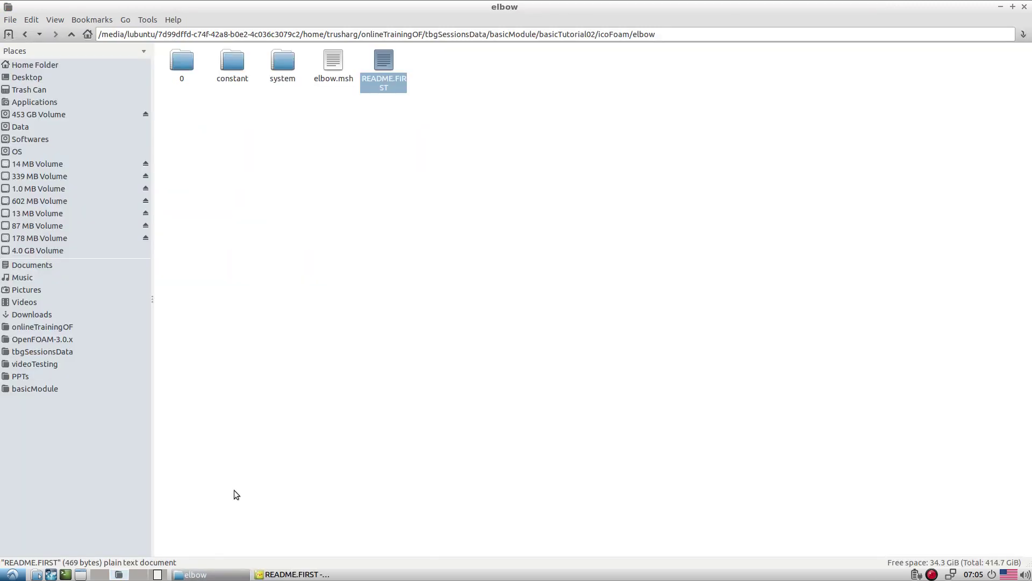
{"action": "double_click", "coordinate": [394, 33]}
{"action": "left_click", "coordinate": [393, 33]}
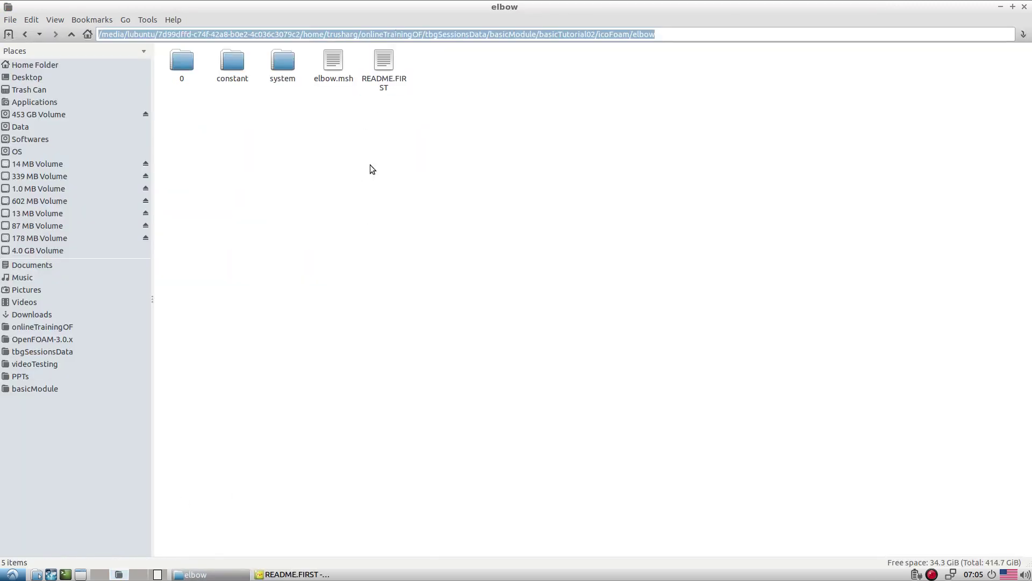
{"action": "left_click", "coordinate": [65, 574]}
{"action": "type", "text": "cd"}
{"action": "middle_click", "coordinate": [332, 296]}
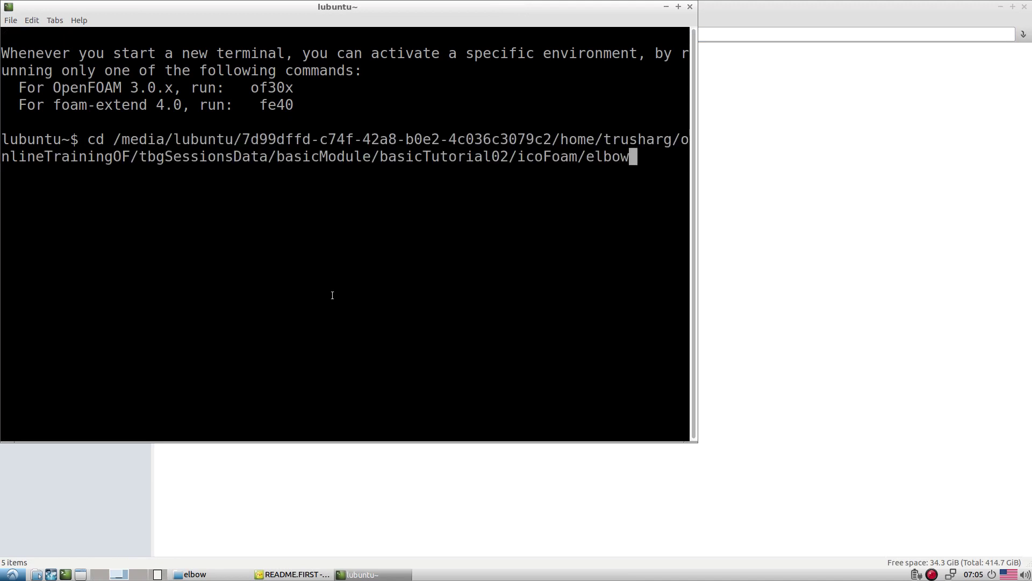
{"action": "key", "text": "Return"}
{"action": "type", "text": "of30x"}
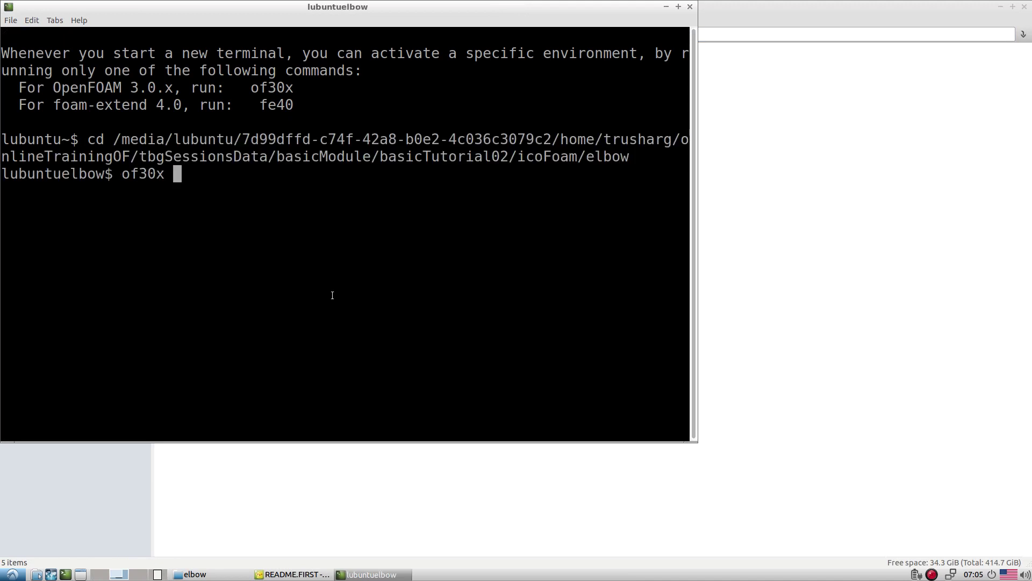
{"action": "key", "text": "Return"}
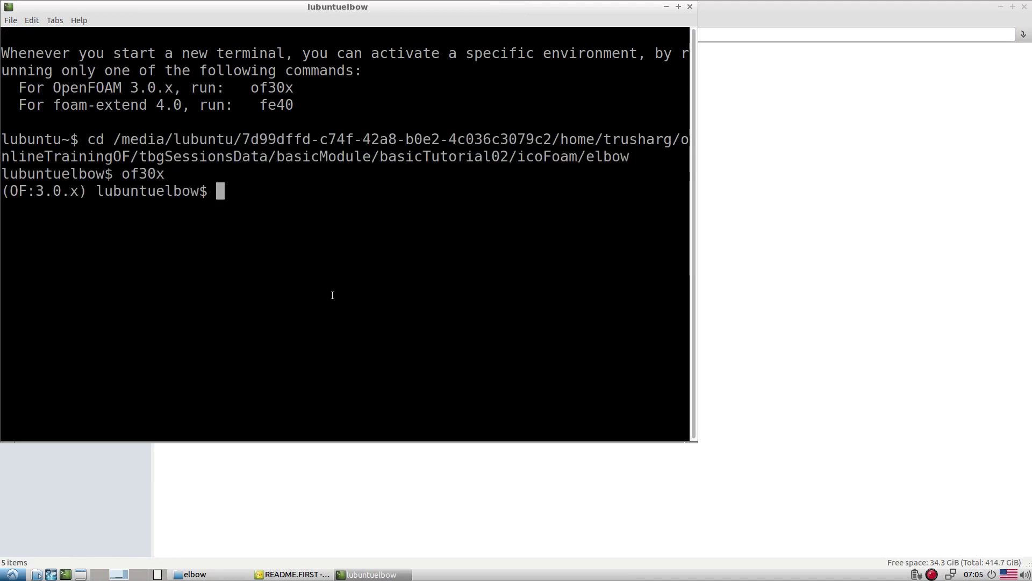
Step: Clean the elbow case by copying foamCleanTutorials and foamCleanPolyMesh from the README and running them in the terminal
{"action": "left_click", "coordinate": [420, 497]}
{"action": "left_click", "coordinate": [295, 574]}
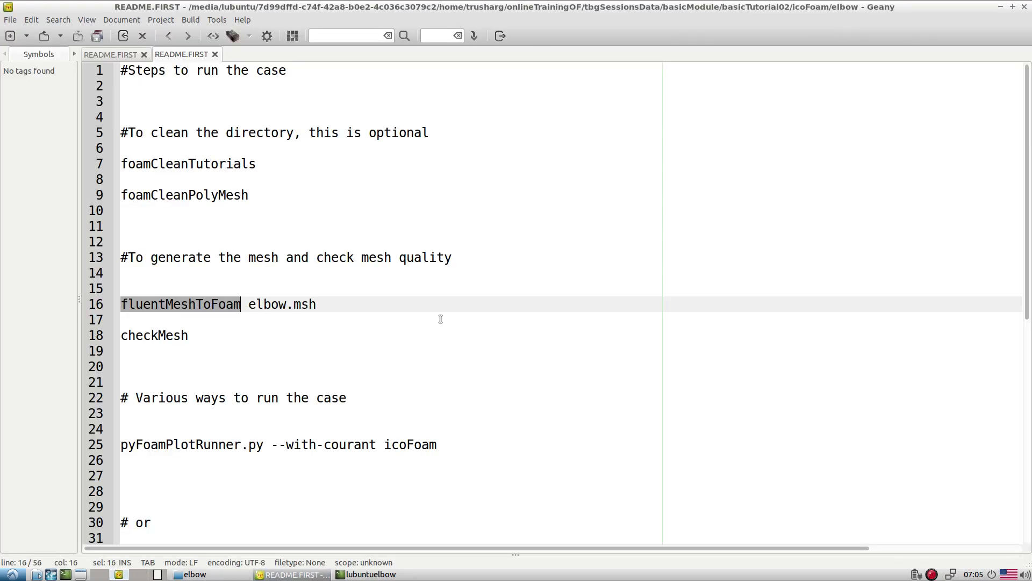
{"action": "left_click_drag", "start_coordinate": [250, 196], "coordinate": [120, 161]}
{"action": "key", "text": "ctrl+c"}
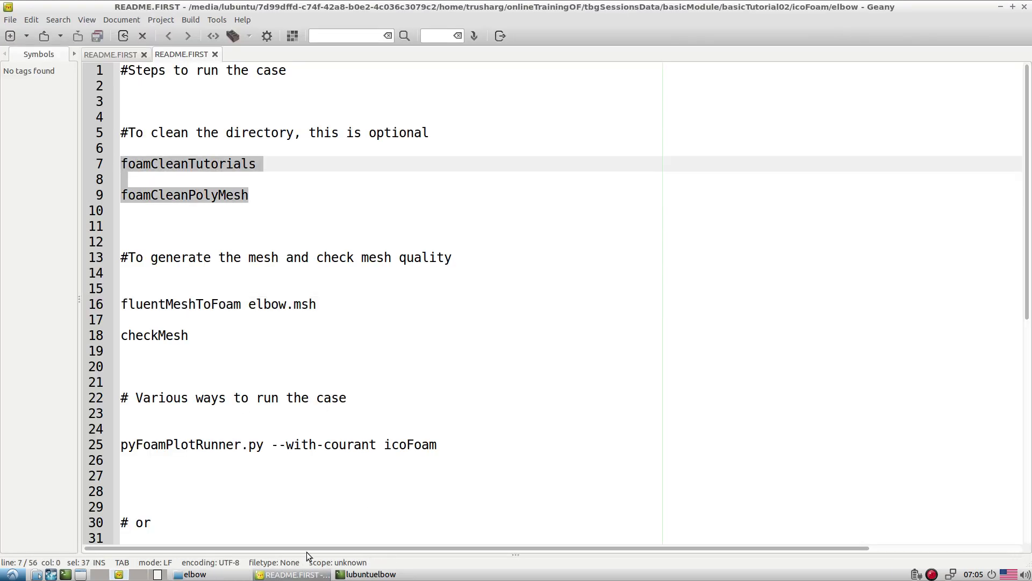
{"action": "left_click", "coordinate": [366, 574]}
{"action": "middle_click", "coordinate": [345, 339]}
{"action": "key", "text": "Return"}
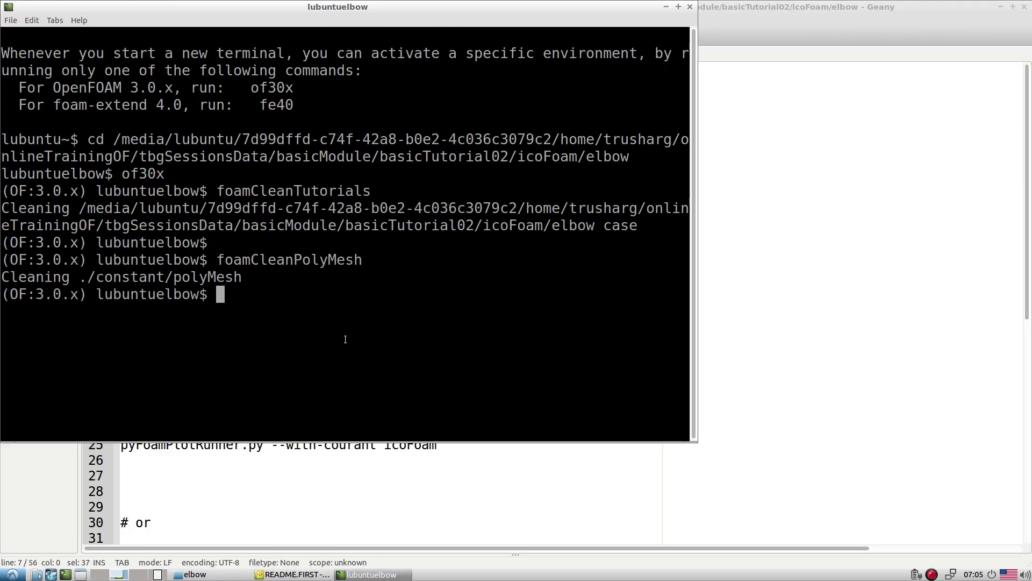
Step: Find the fluentMeshToFoam line in the README and list the terminal commands that begin with fluent
{"action": "left_click", "coordinate": [349, 490]}
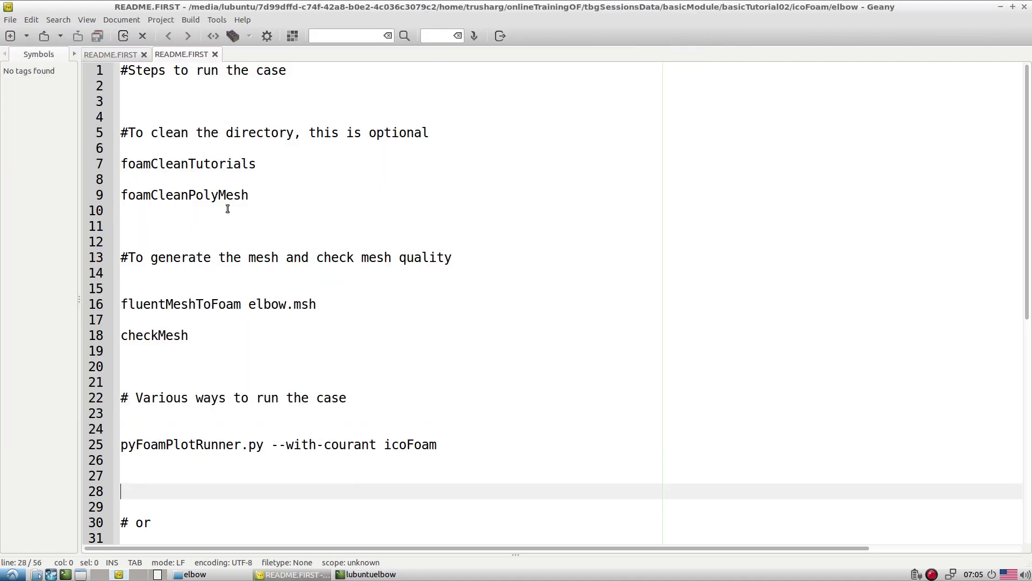
{"action": "double_click", "coordinate": [178, 307]}
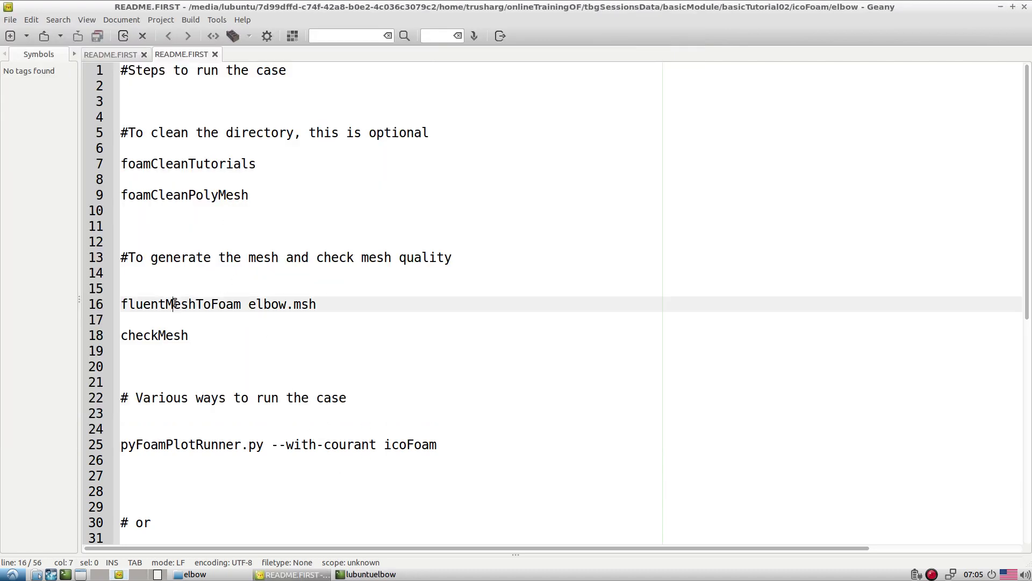
{"action": "left_click", "coordinate": [371, 575]}
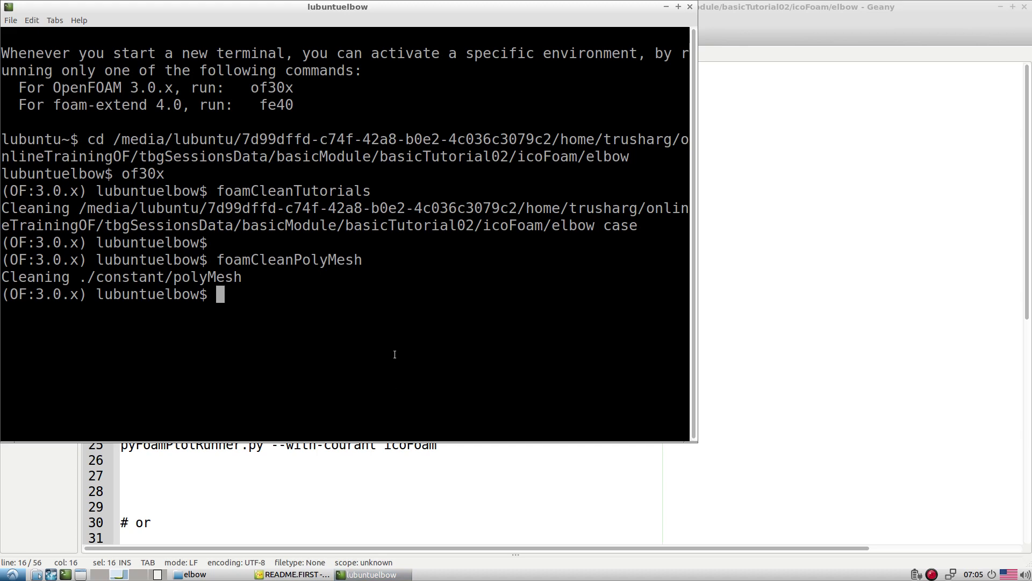
{"action": "type", "text": "flu"}
{"action": "key", "text": "Tab"}
{"action": "key", "text": "Tab"}
{"action": "key", "text": "Tab"}
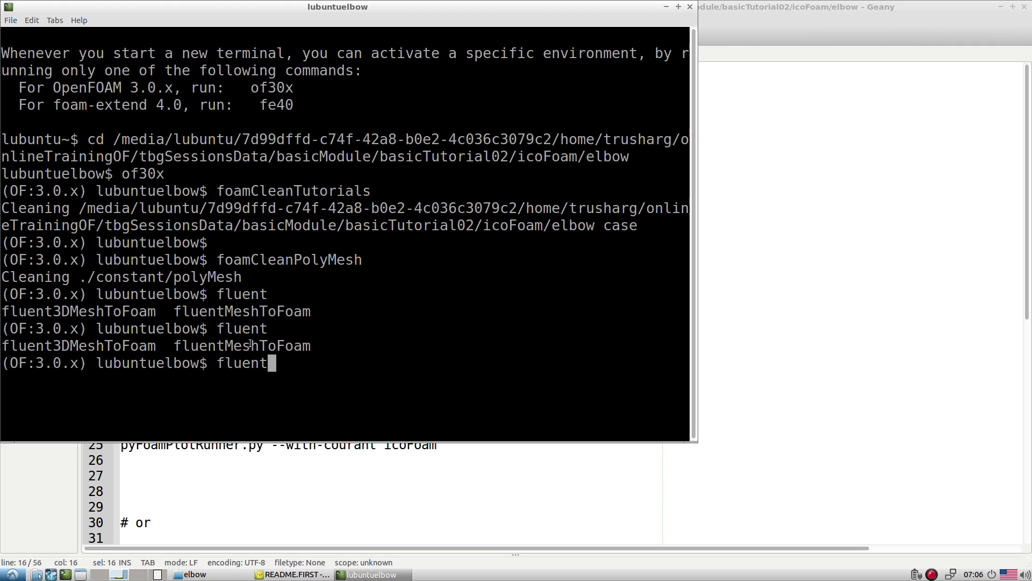
Step: Complete the command as fluentMeshToFoam elbow.msh and run it to convert the Fluent mesh to OpenFOAM format
{"action": "type", "text": "M"}
{"action": "key", "text": "Tab"}
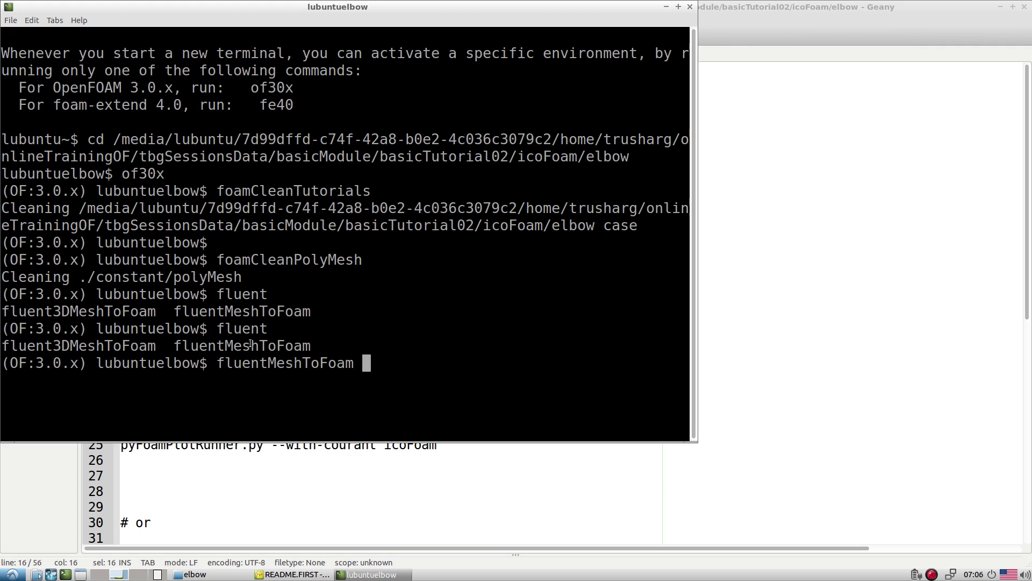
{"action": "key", "text": "Tab"}
{"action": "key", "text": "Tab"}
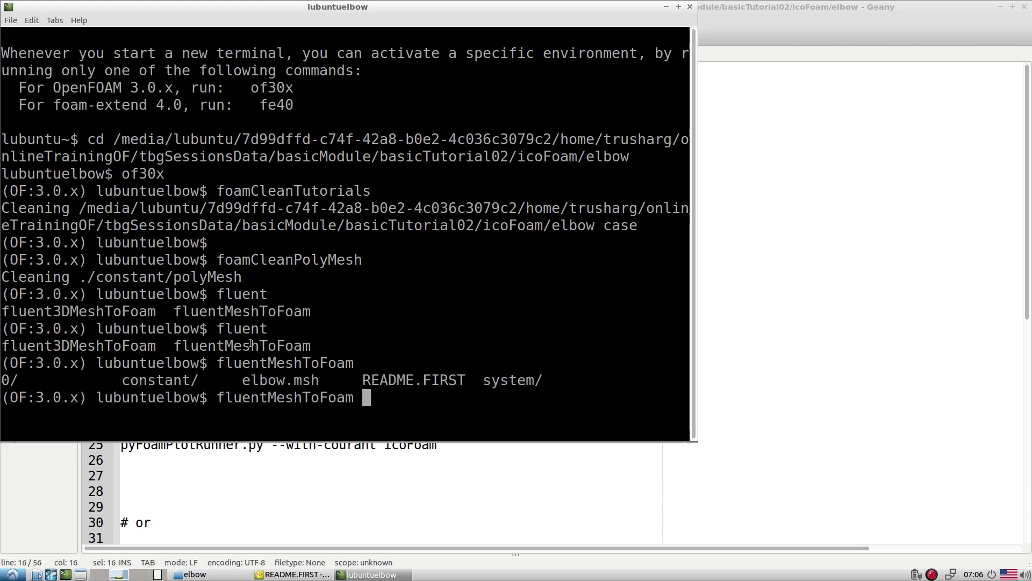
{"action": "double_click", "coordinate": [283, 378]}
{"action": "middle_click", "coordinate": [446, 306]}
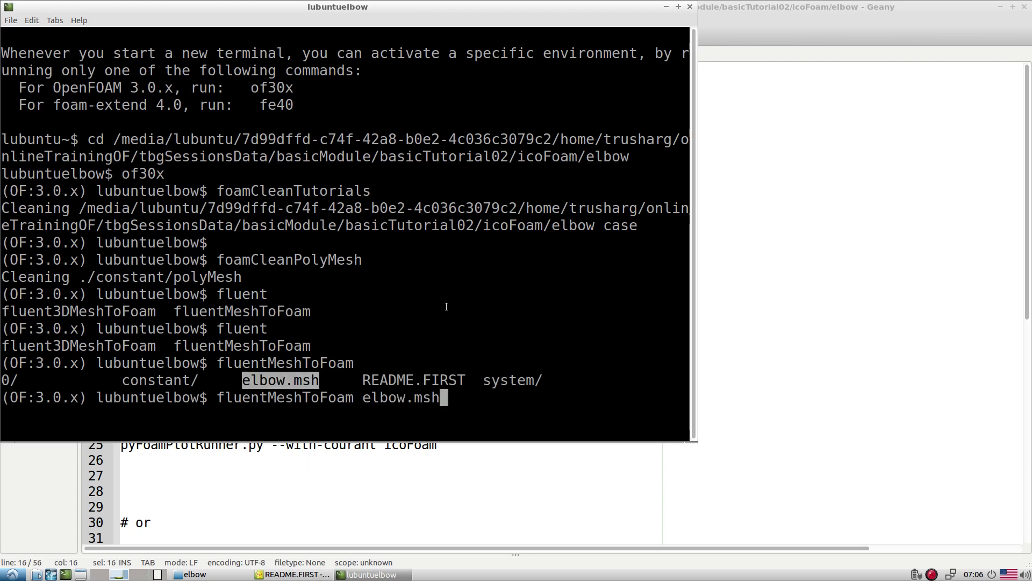
{"action": "key", "text": "Return"}
Step: Run checkMesh on the converted mesh and examine the velocity-inlet, pressure-outlet and wall patches in its patch topology table
{"action": "type", "text": "checkMesh"}
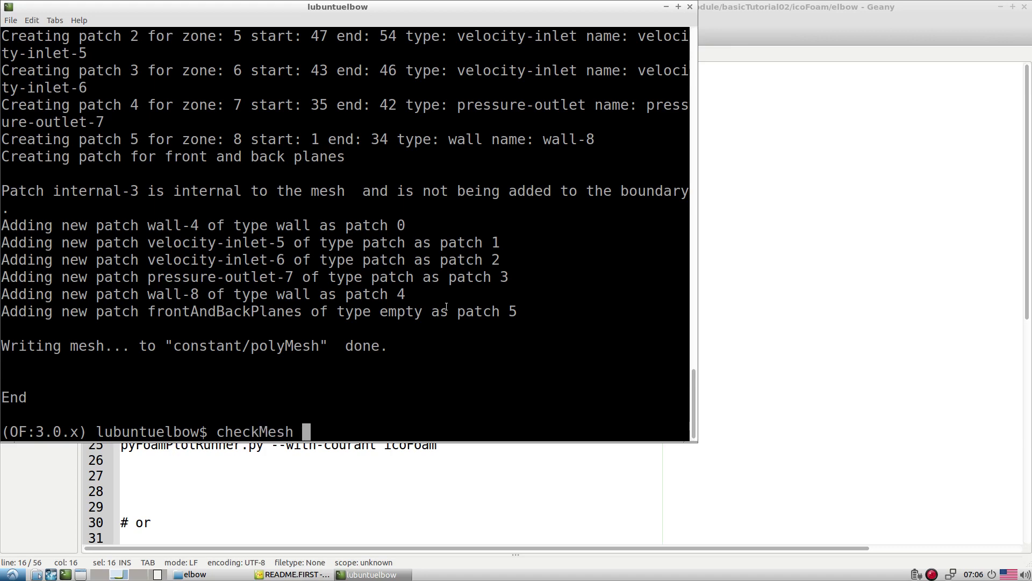
{"action": "key", "text": "Return"}
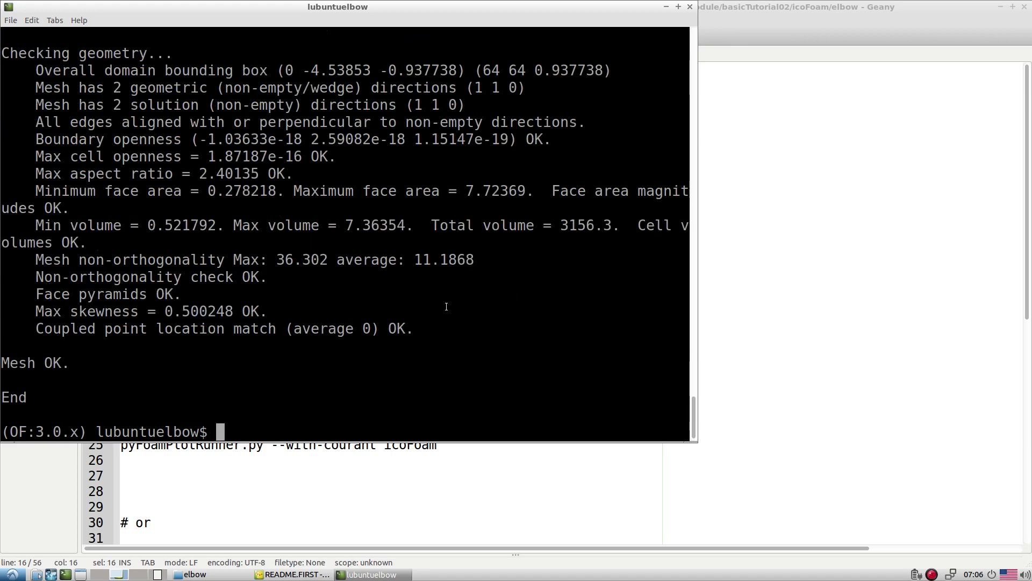
{"action": "scroll", "coordinate": [446, 306], "scroll_direction": "up", "scroll_amount": 5}
{"action": "scroll", "coordinate": [447, 306], "scroll_direction": "down", "scroll_amount": 1}
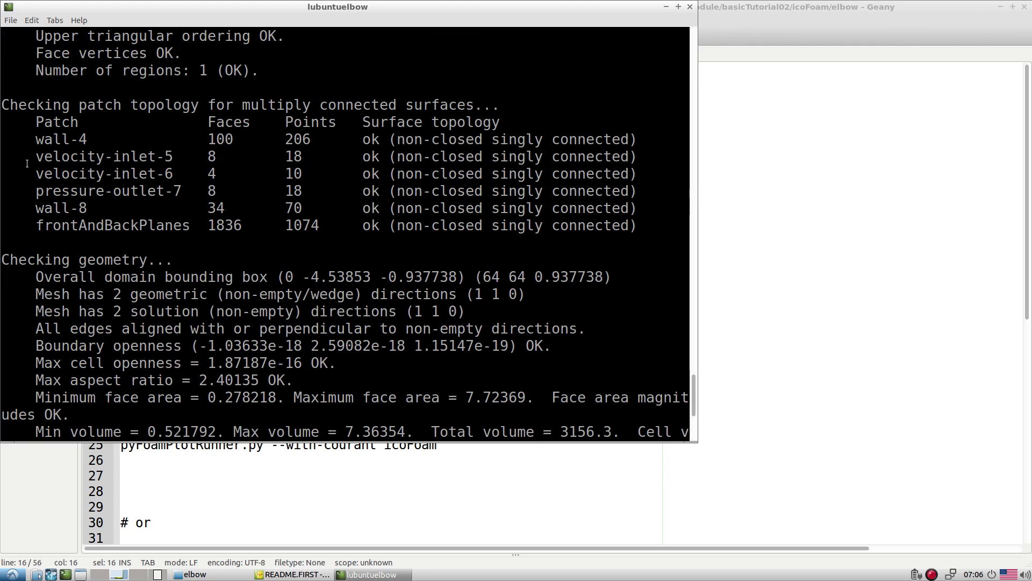
{"action": "left_click_drag", "start_coordinate": [37, 157], "coordinate": [170, 172]}
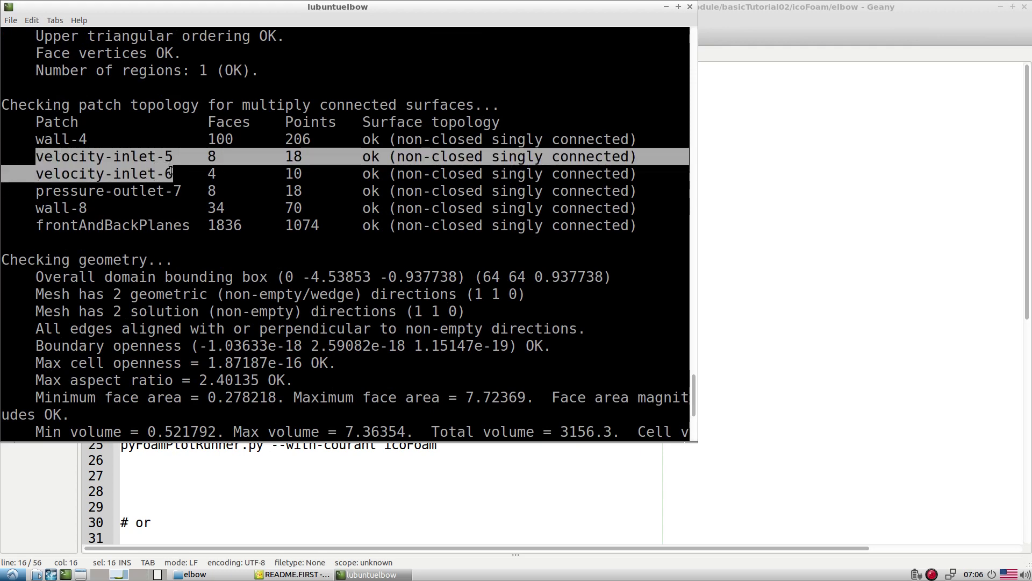
{"action": "left_click", "coordinate": [170, 173]}
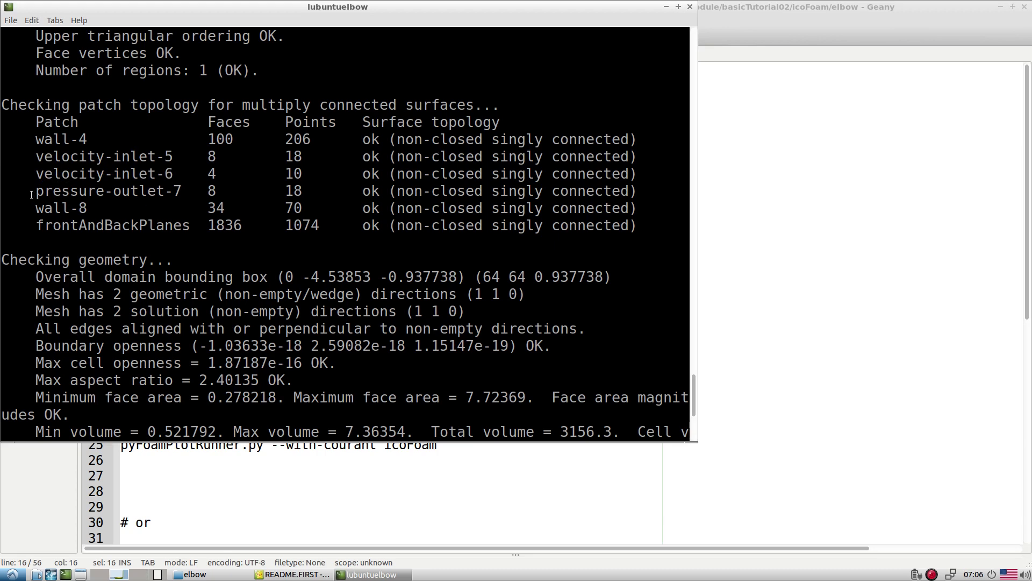
{"action": "left_click_drag", "start_coordinate": [35, 192], "coordinate": [179, 193]}
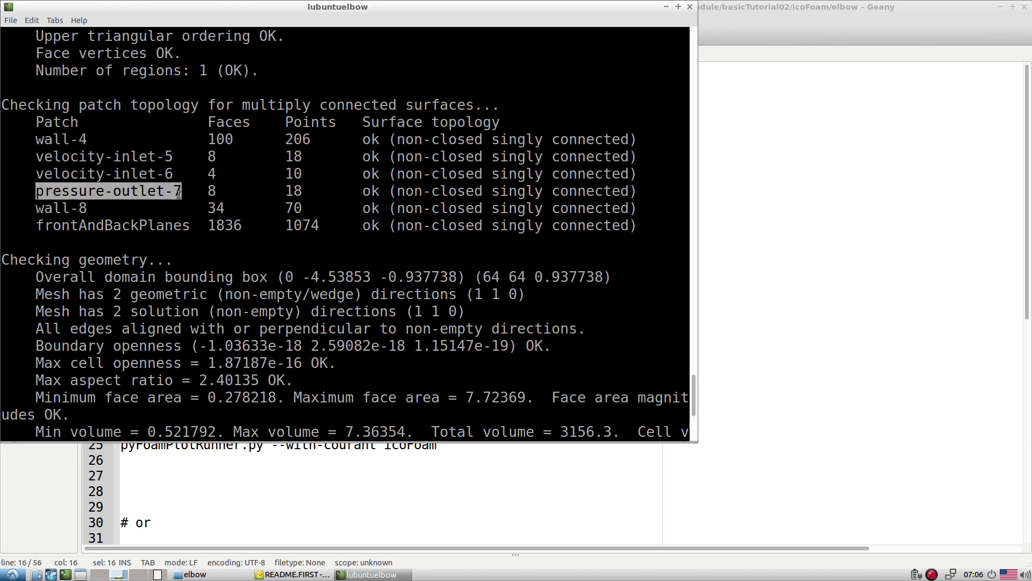
{"action": "double_click", "coordinate": [47, 209]}
{"action": "double_click", "coordinate": [81, 138]}
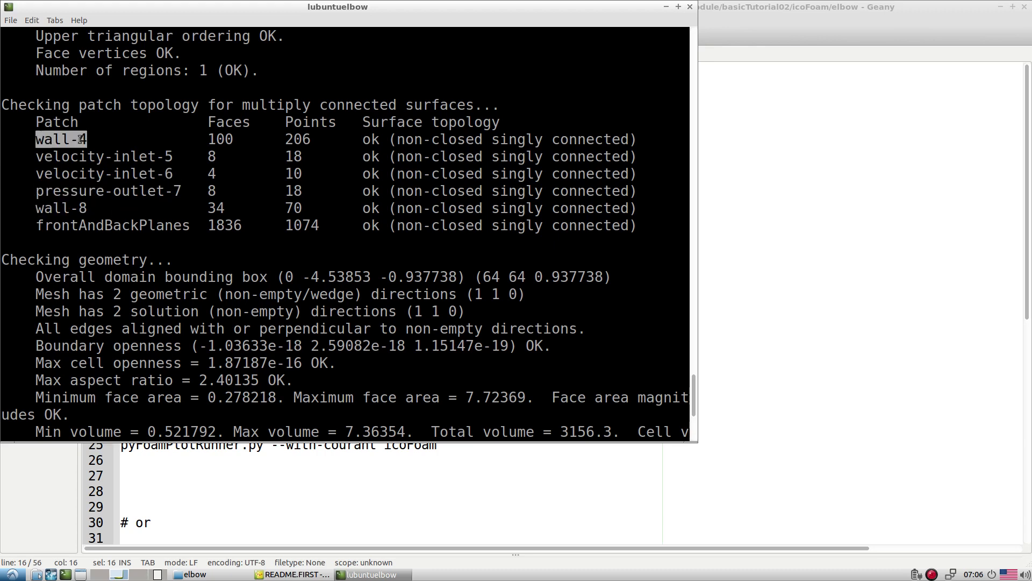
Step: Examine the checkMesh report for the number of cells of each type, the topology checks and the domain bounding box
{"action": "scroll", "coordinate": [237, 249], "scroll_direction": "up", "scroll_amount": 5}
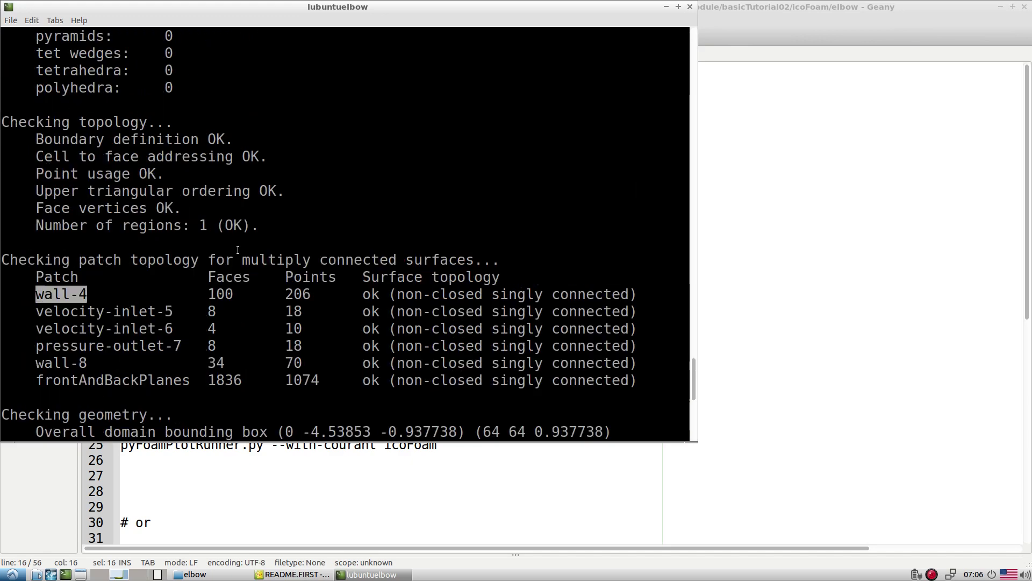
{"action": "scroll", "coordinate": [238, 250], "scroll_direction": "up", "scroll_amount": 1}
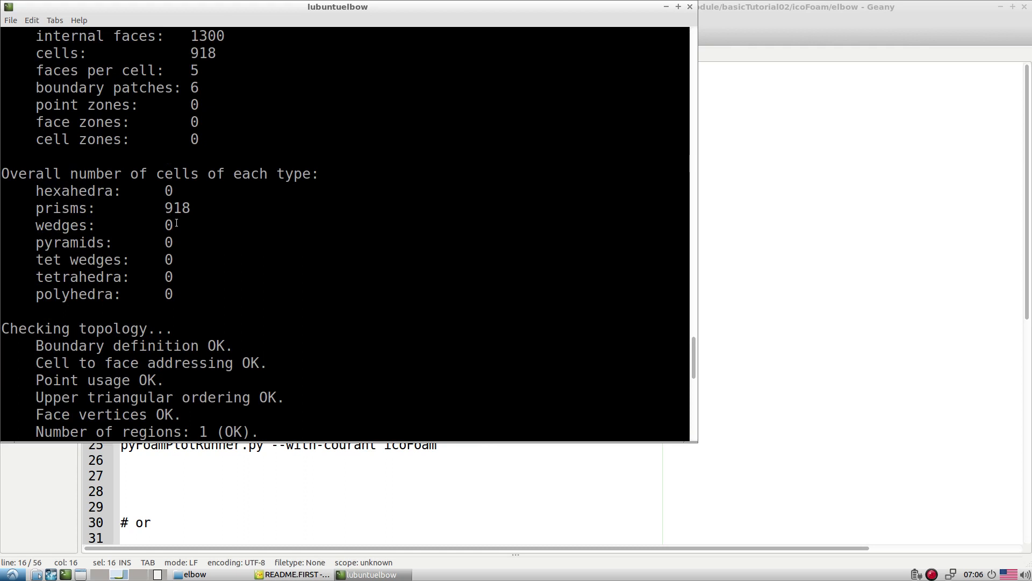
{"action": "left_click_drag", "start_coordinate": [165, 209], "coordinate": [191, 208]}
{"action": "scroll", "coordinate": [247, 293], "scroll_direction": "up", "scroll_amount": 1}
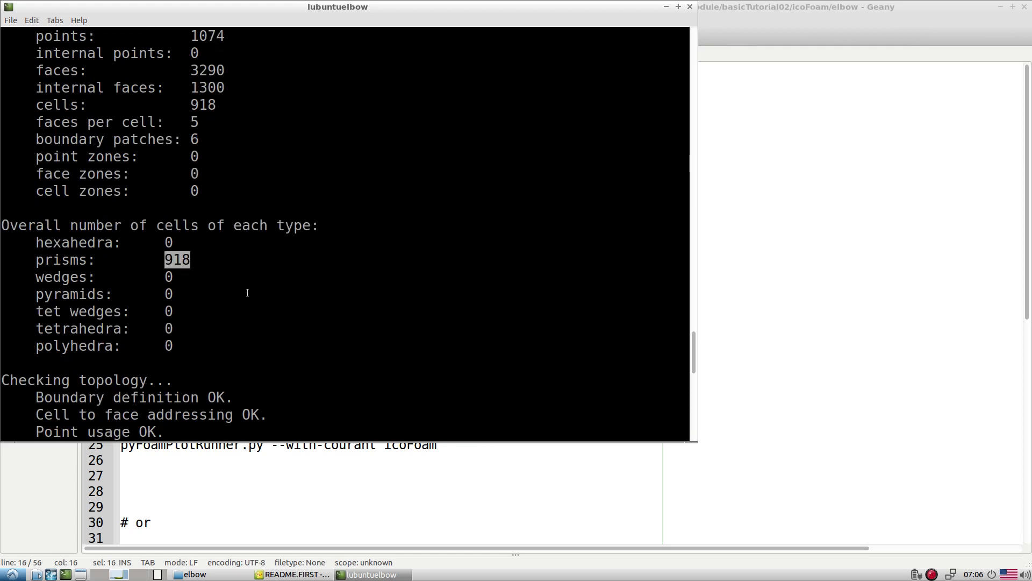
{"action": "double_click", "coordinate": [169, 243]}
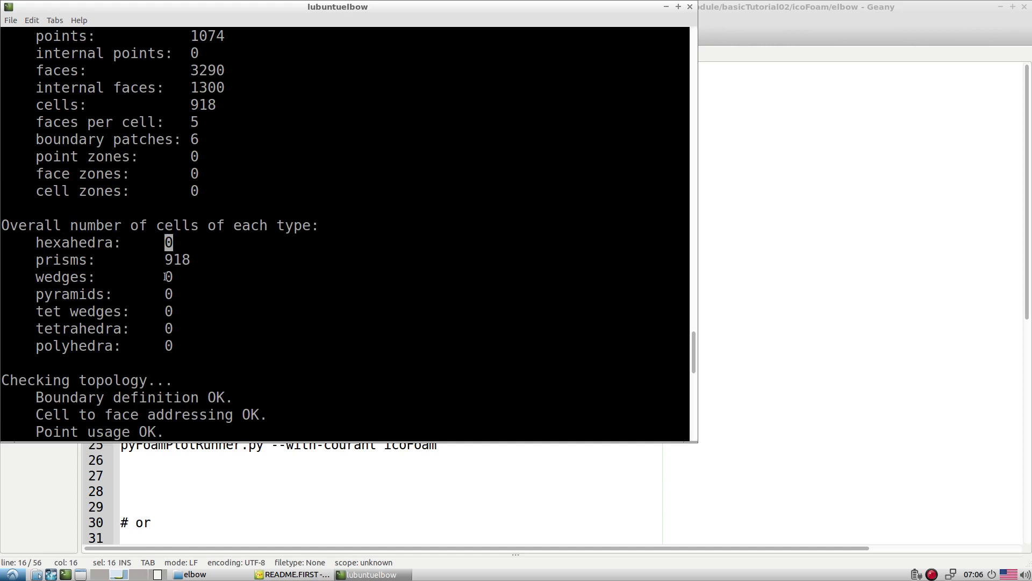
{"action": "double_click", "coordinate": [177, 260]}
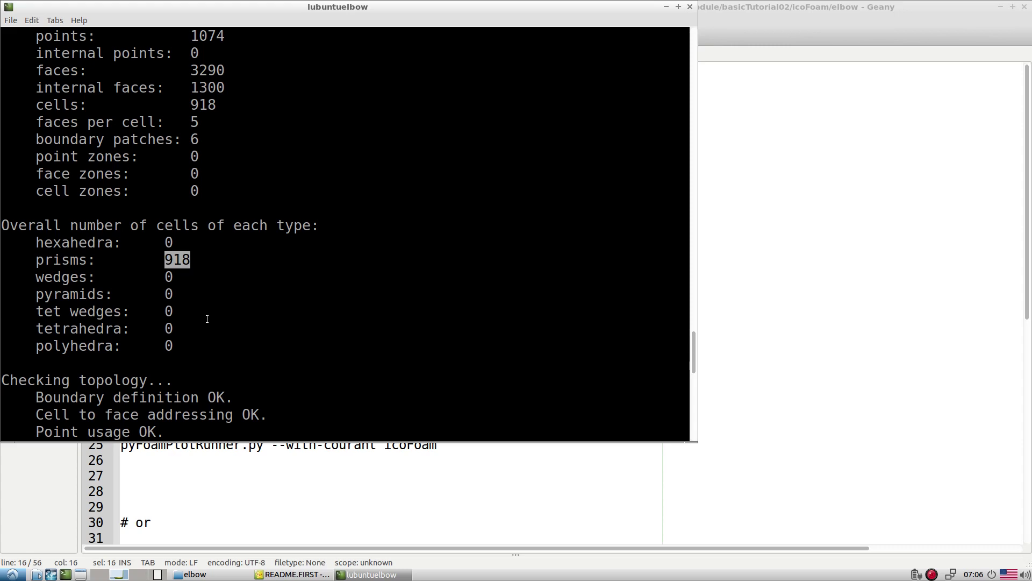
{"action": "left_click_drag", "start_coordinate": [210, 305], "coordinate": [191, 259]}
{"action": "left_click", "coordinate": [164, 259]}
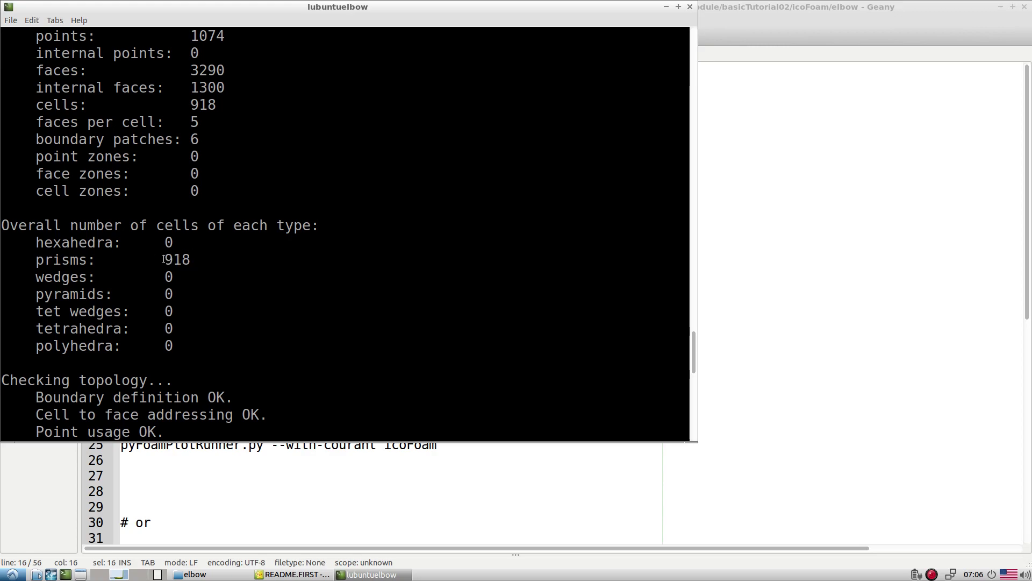
{"action": "double_click", "coordinate": [168, 260]}
{"action": "scroll", "coordinate": [172, 261], "scroll_direction": "up", "scroll_amount": 3}
{"action": "scroll", "coordinate": [183, 264], "scroll_direction": "down", "scroll_amount": 8}
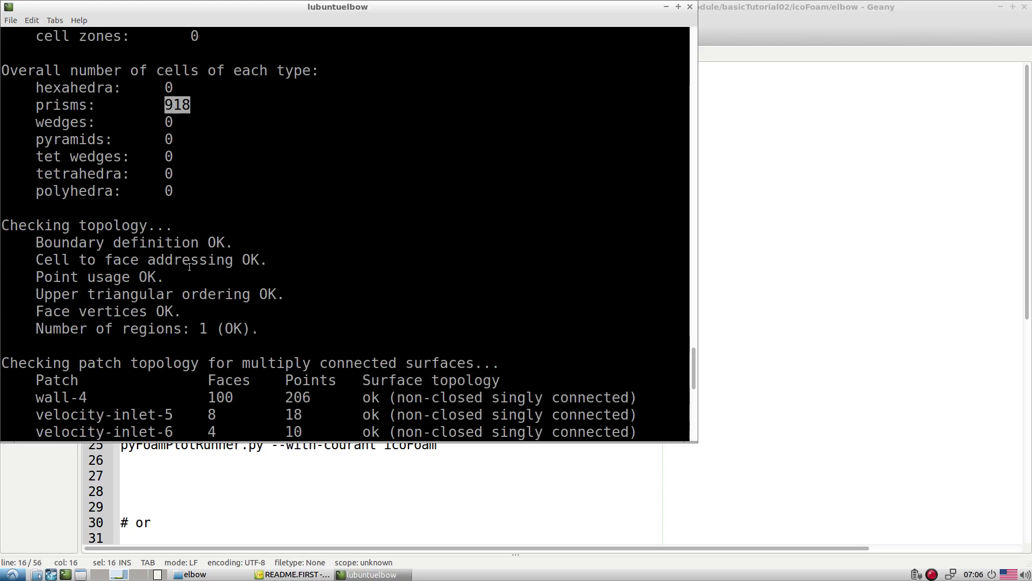
{"action": "scroll", "coordinate": [189, 266], "scroll_direction": "down", "scroll_amount": 4}
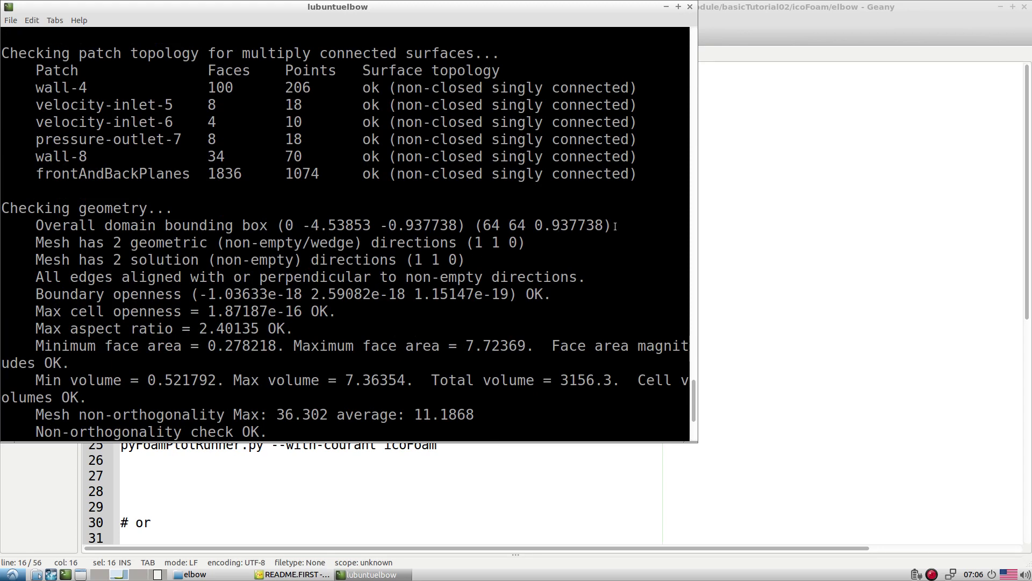
Step: Launch paraFoam from the elbow case and load the case's internalMesh in ParaView
{"action": "scroll", "coordinate": [463, 259], "scroll_direction": "down", "scroll_amount": 3}
{"action": "type", "text": "paraFoam"}
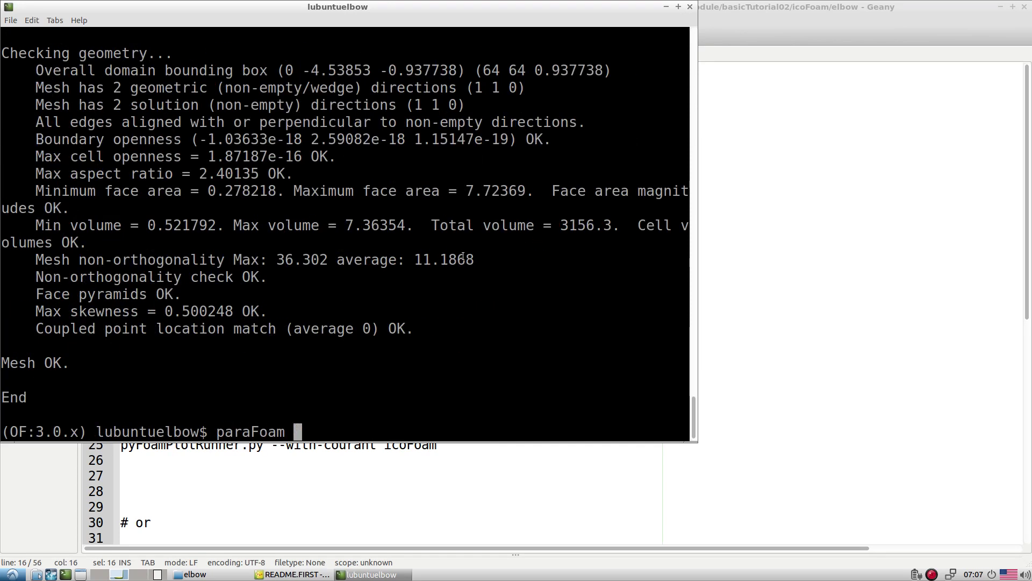
{"action": "key", "text": "Return"}
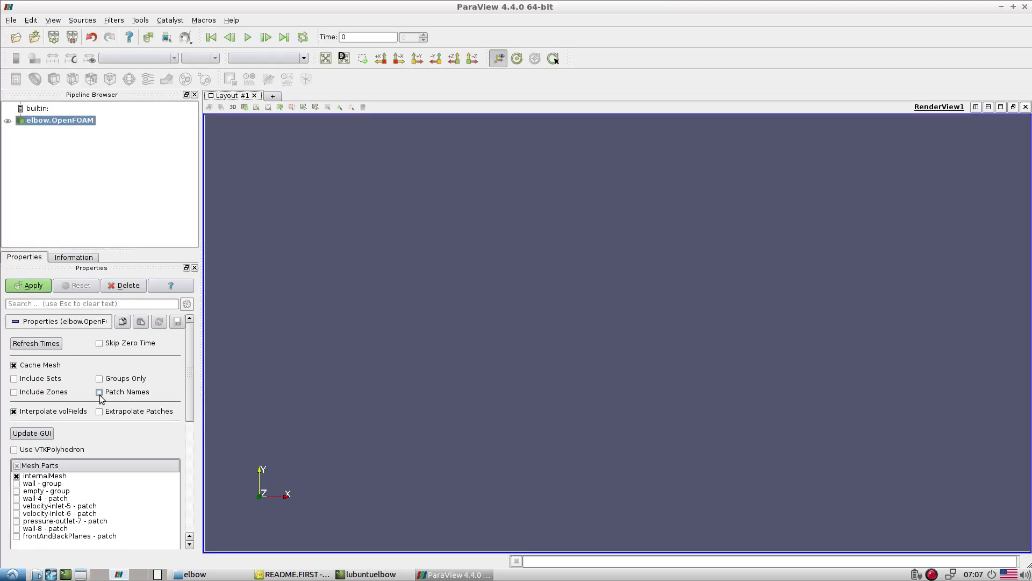
{"action": "left_click", "coordinate": [44, 287]}
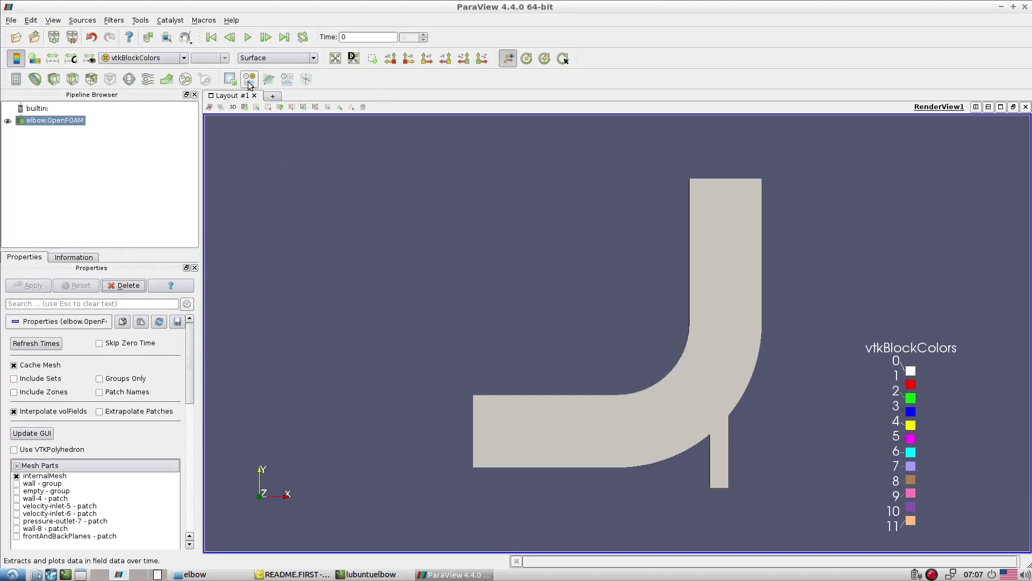
Step: Display the elbow as Surface With Edges and inspect its cells along the bend and the small inlet pipe
{"action": "left_click", "coordinate": [277, 57]}
{"action": "left_click", "coordinate": [299, 101]}
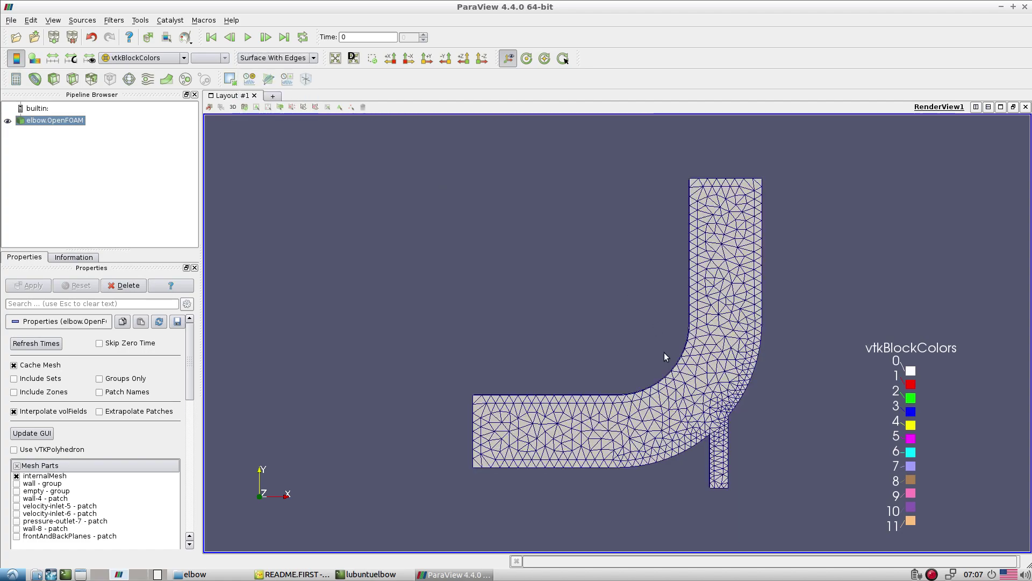
{"action": "scroll", "coordinate": [666, 357], "scroll_direction": "up", "scroll_amount": 8}
{"action": "scroll", "coordinate": [653, 449], "scroll_direction": "down", "scroll_amount": 5}
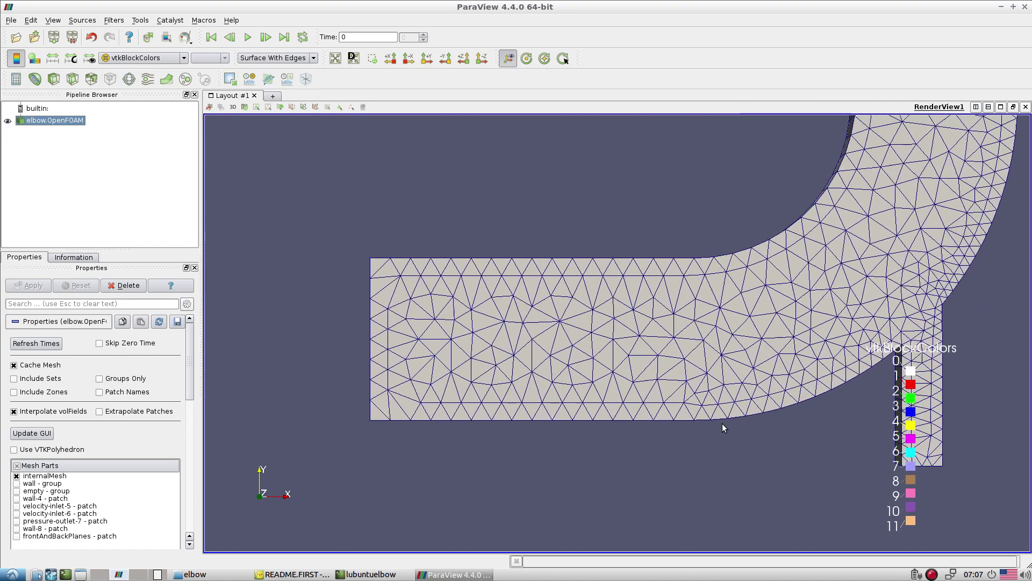
{"action": "scroll", "coordinate": [608, 472], "scroll_direction": "down", "scroll_amount": 3}
{"action": "scroll", "coordinate": [705, 460], "scroll_direction": "up", "scroll_amount": 5}
{"action": "left_click_drag", "start_coordinate": [706, 461], "coordinate": [688, 439]}
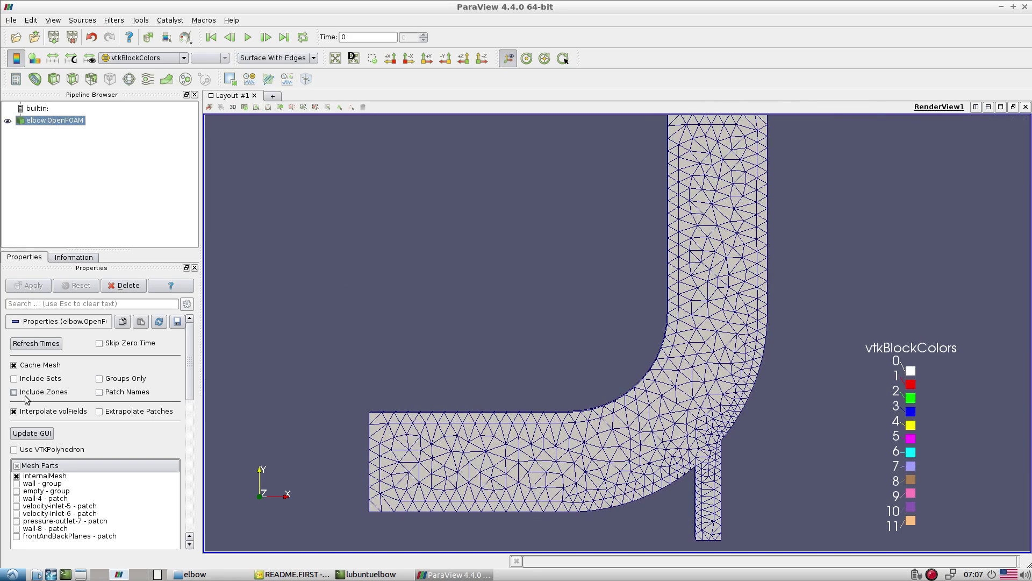
Step: Load every mesh part except internalMesh, turn on Patch Names and inspect the labelled inlets in 3D
{"action": "left_click", "coordinate": [17, 465]}
{"action": "left_click", "coordinate": [16, 476]}
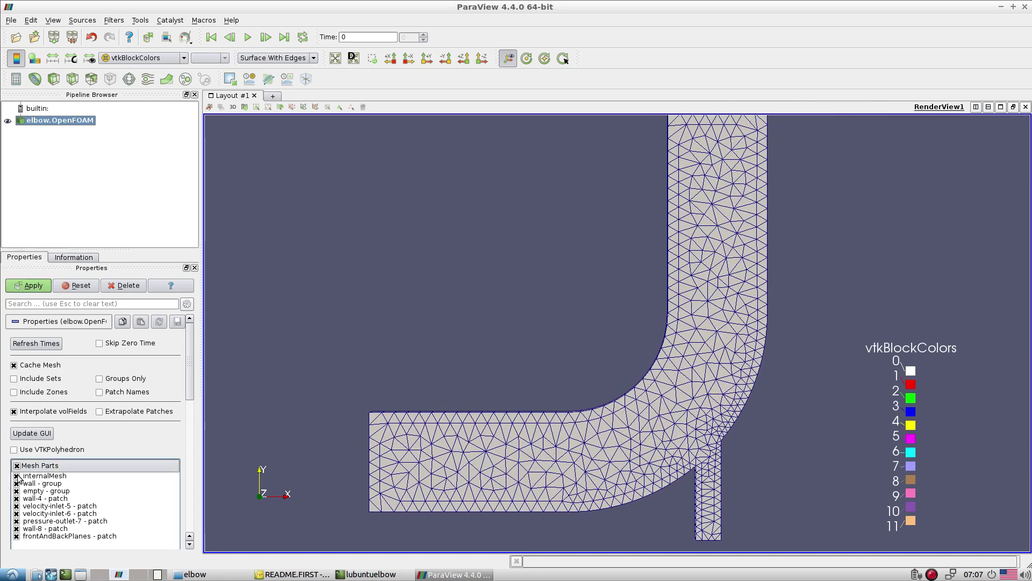
{"action": "left_click", "coordinate": [29, 285]}
{"action": "left_click_drag", "start_coordinate": [499, 369], "coordinate": [685, 369]}
{"action": "left_click", "coordinate": [100, 392]}
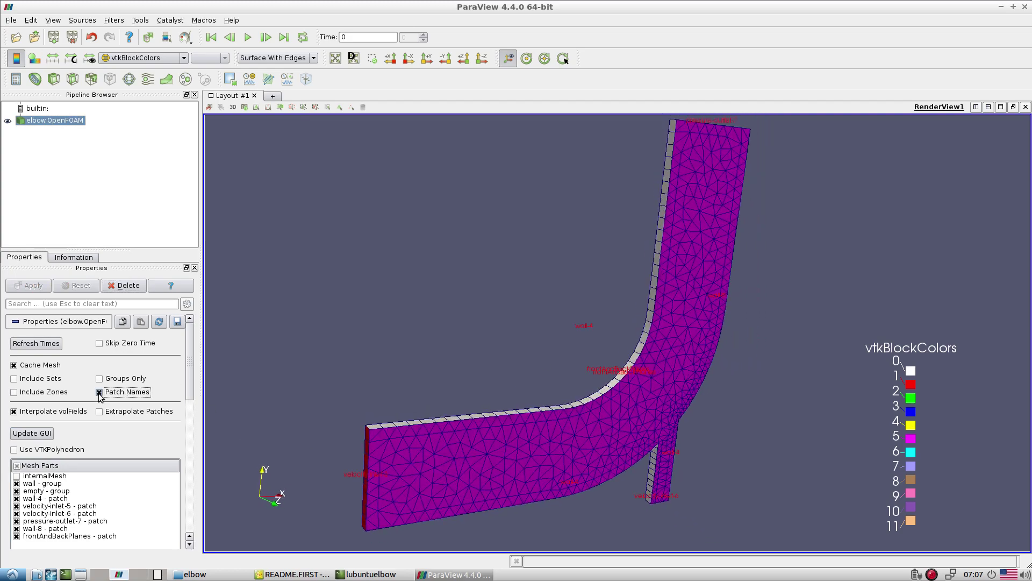
{"action": "left_click_drag", "start_coordinate": [485, 425], "coordinate": [671, 379]}
{"action": "left_click_drag", "start_coordinate": [692, 376], "coordinate": [372, 410]}
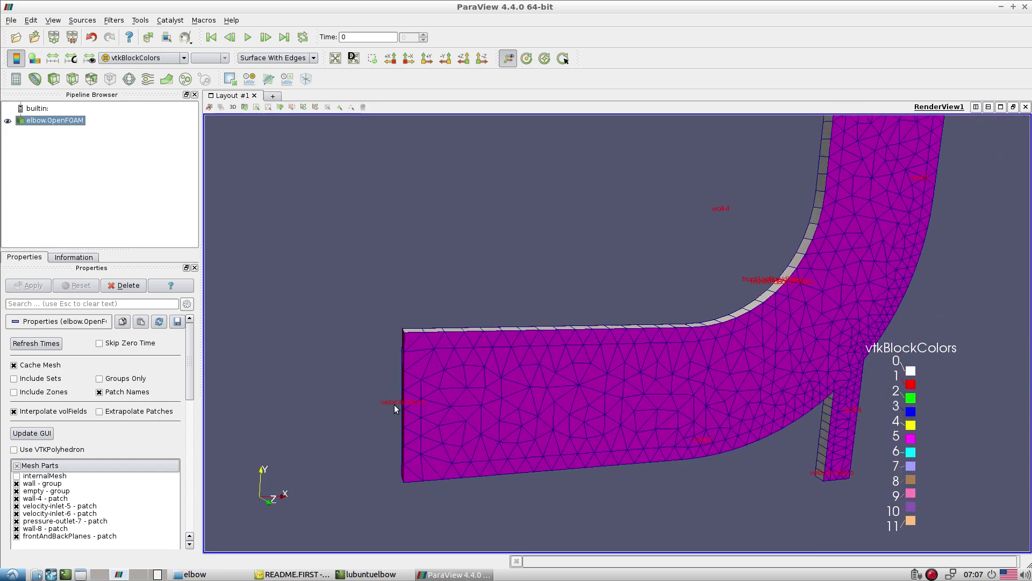
{"action": "left_click_drag", "start_coordinate": [493, 480], "coordinate": [305, 436]}
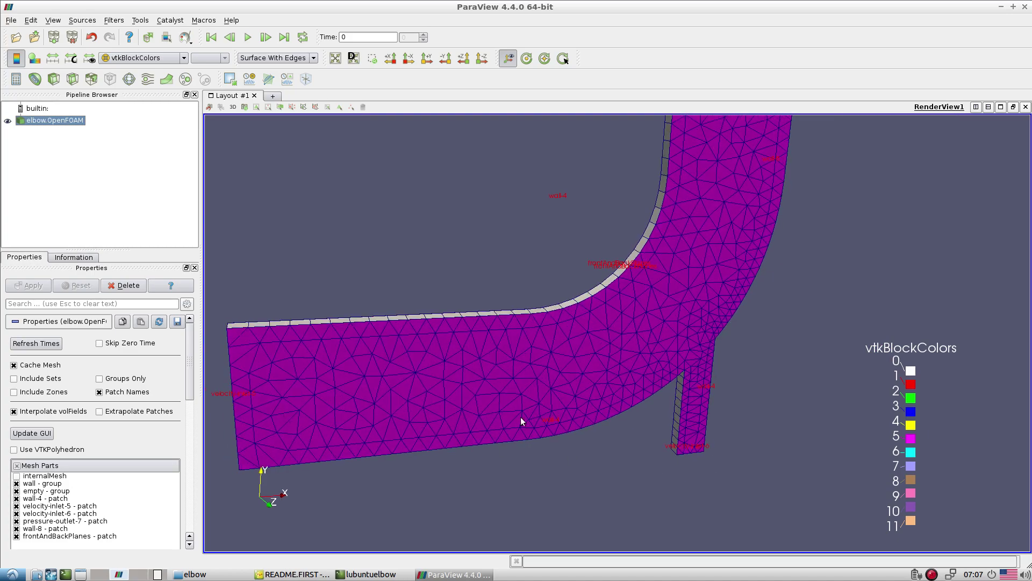
{"action": "left_click_drag", "start_coordinate": [522, 418], "coordinate": [507, 350]}
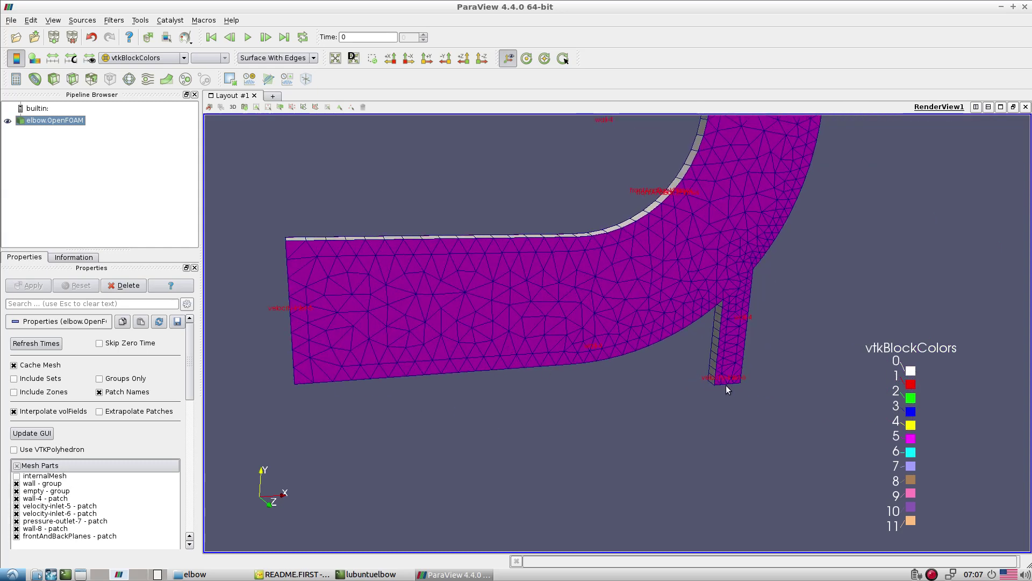
Step: Limit the displayed mesh parts to the velocity-inlet-5 patch and view its faces at an angle
{"action": "left_click", "coordinate": [16, 465]}
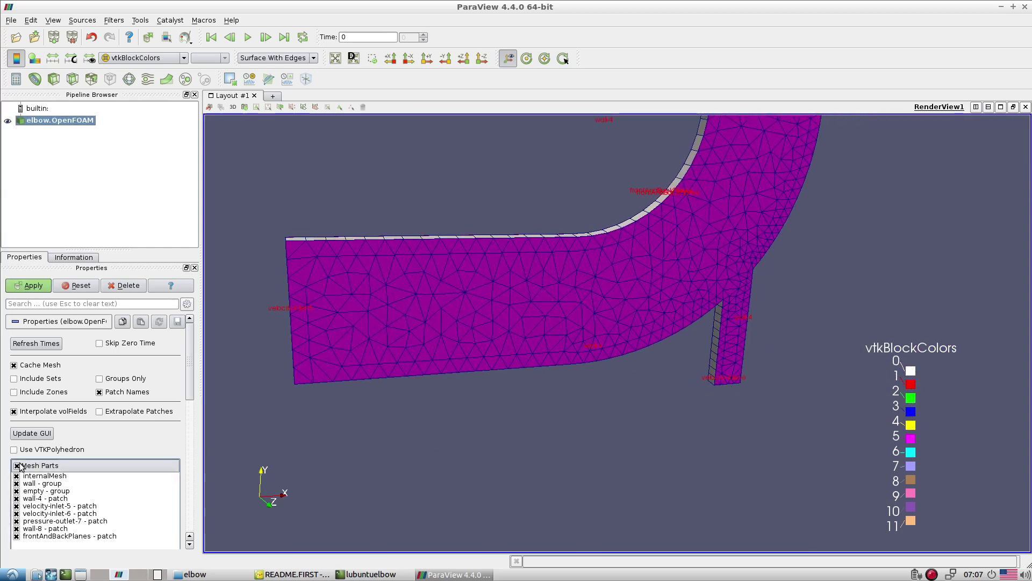
{"action": "left_click", "coordinate": [16, 506]}
{"action": "left_click", "coordinate": [40, 287]}
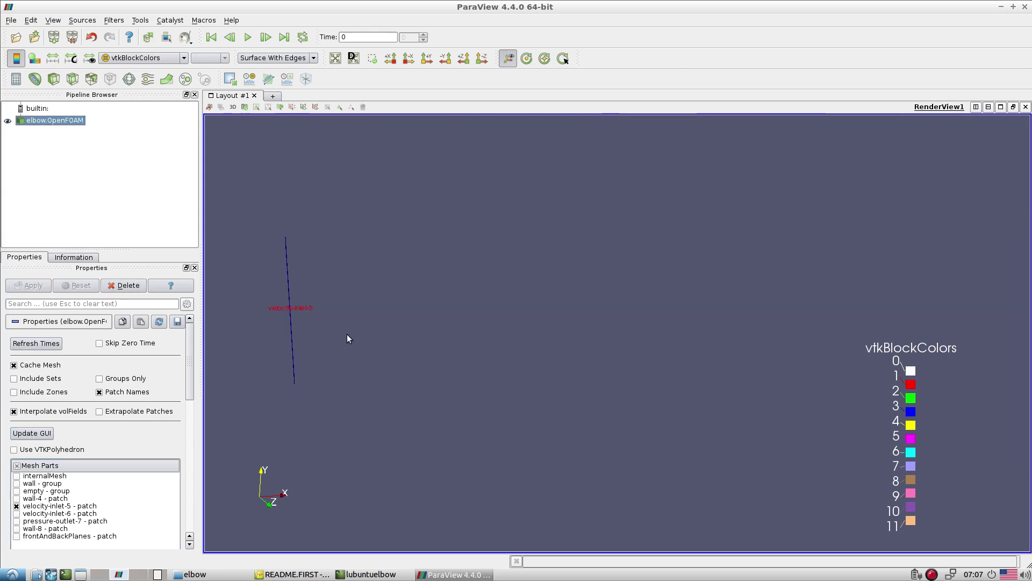
{"action": "left_click_drag", "start_coordinate": [348, 338], "coordinate": [407, 330]}
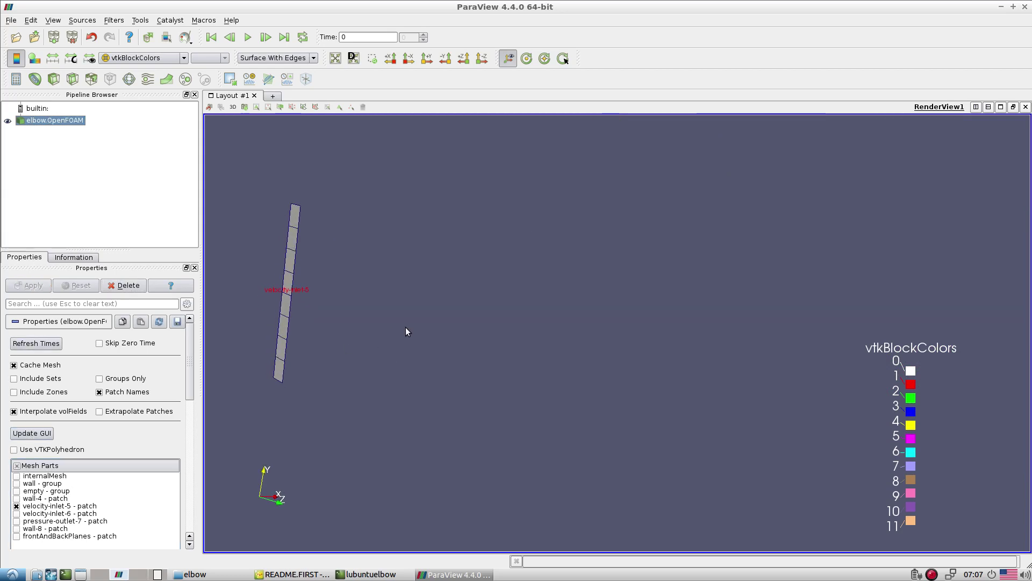
Step: Add the velocity-inlet-6 and pressure-outlet-7 patches to the displayed mesh parts
{"action": "left_click", "coordinate": [16, 514]}
{"action": "left_click", "coordinate": [32, 286]}
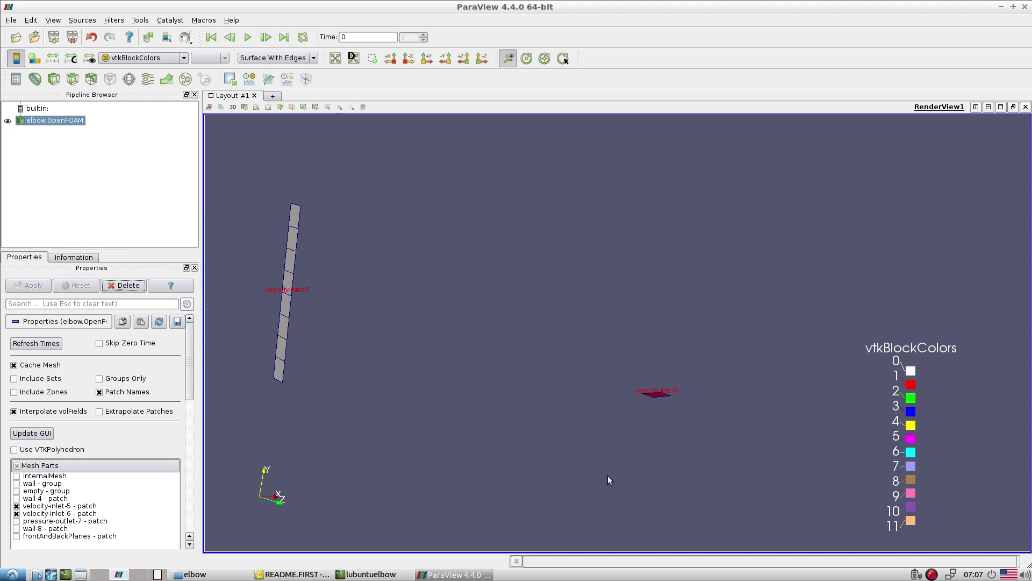
{"action": "left_click", "coordinate": [17, 521]}
{"action": "left_click", "coordinate": [31, 286]}
{"action": "left_click_drag", "start_coordinate": [404, 427], "coordinate": [678, 267]}
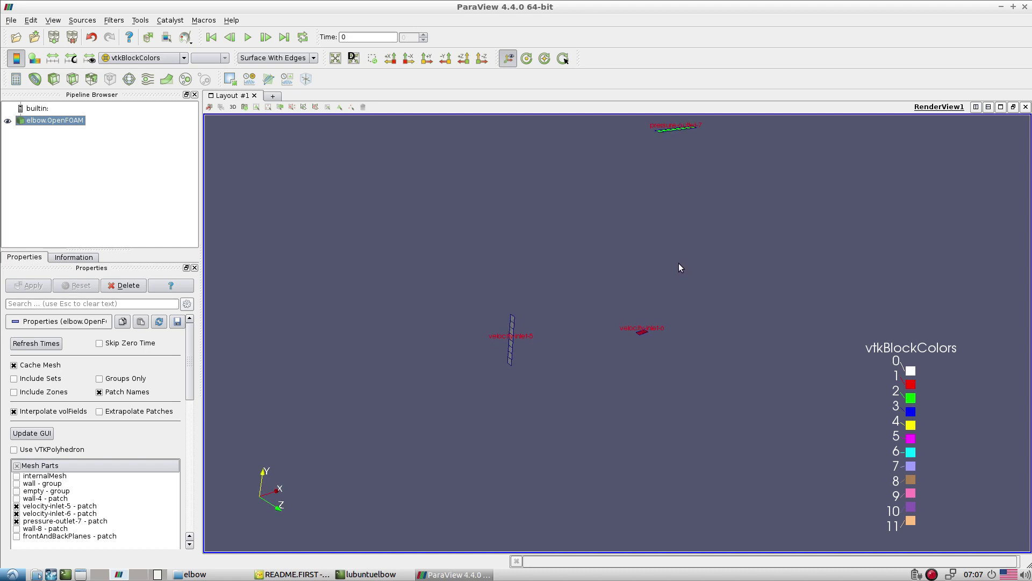
Step: Add the wall-8 and wall-4 patches to the displayed mesh parts and inspect the elbow's outline
{"action": "left_click", "coordinate": [17, 483]}
{"action": "left_click", "coordinate": [17, 483]}
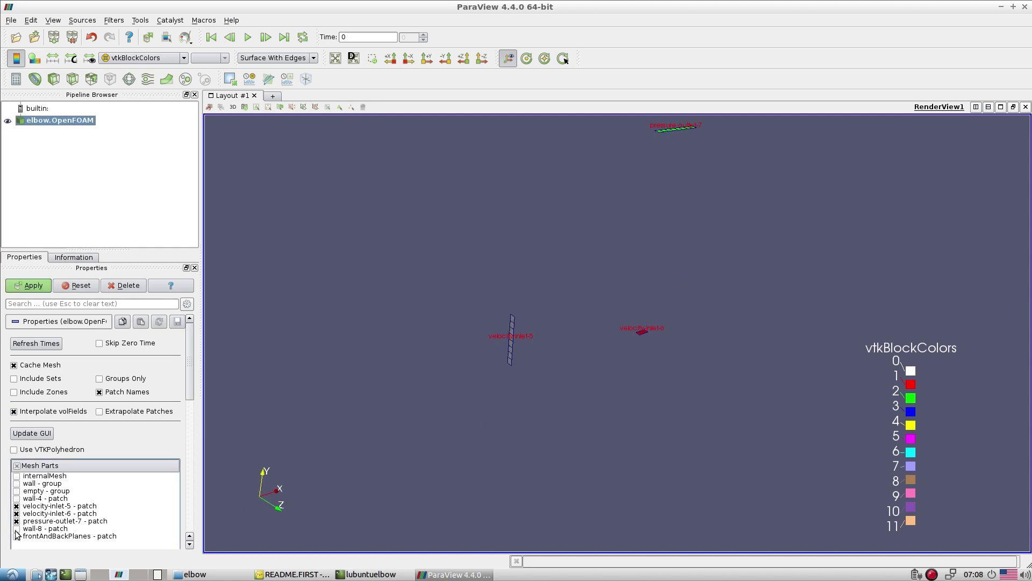
{"action": "left_click", "coordinate": [17, 528]}
{"action": "left_click", "coordinate": [47, 286]}
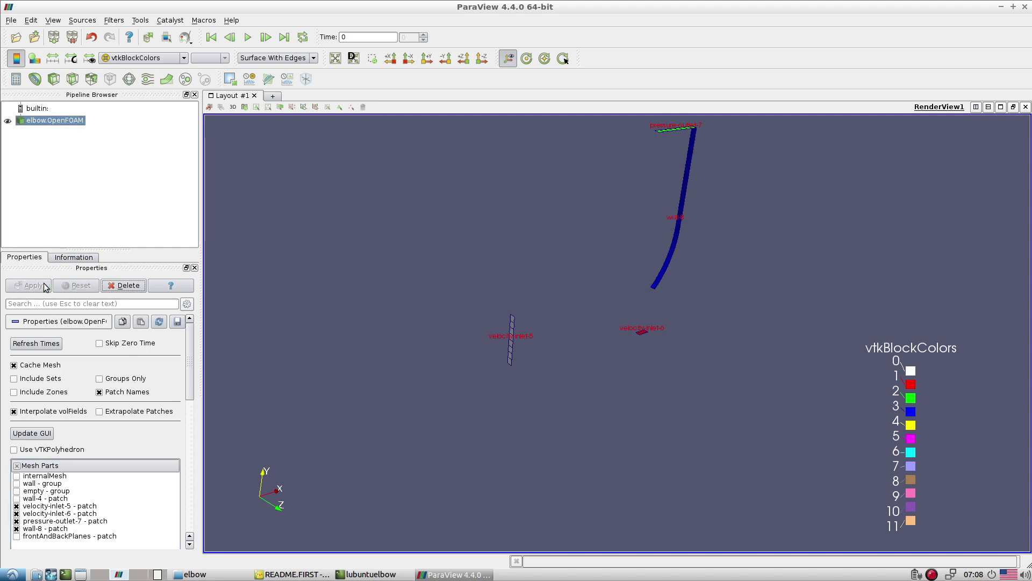
{"action": "left_click", "coordinate": [17, 498]}
{"action": "left_click", "coordinate": [36, 285]}
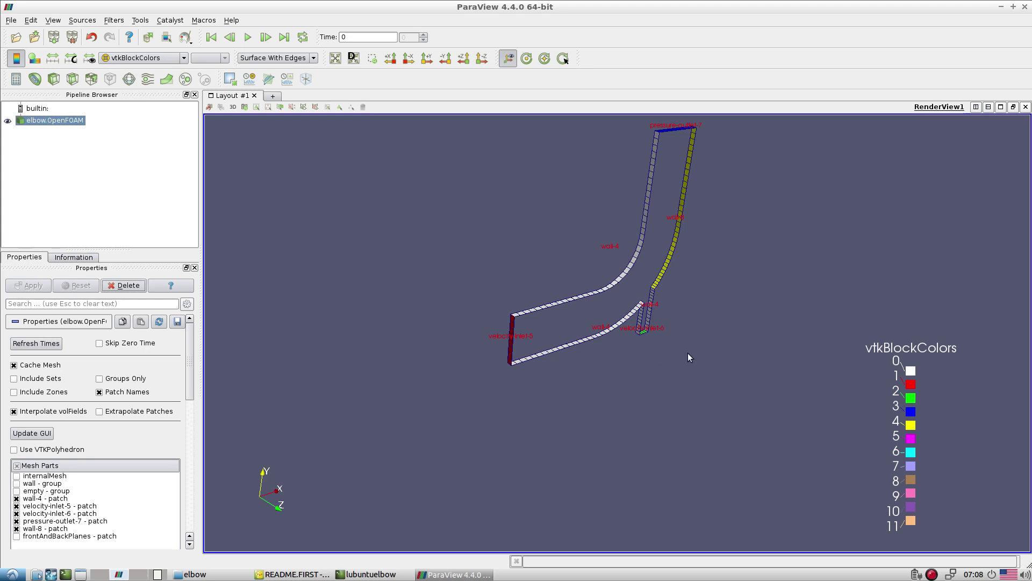
{"action": "scroll", "coordinate": [597, 334], "scroll_direction": "up", "scroll_amount": 2}
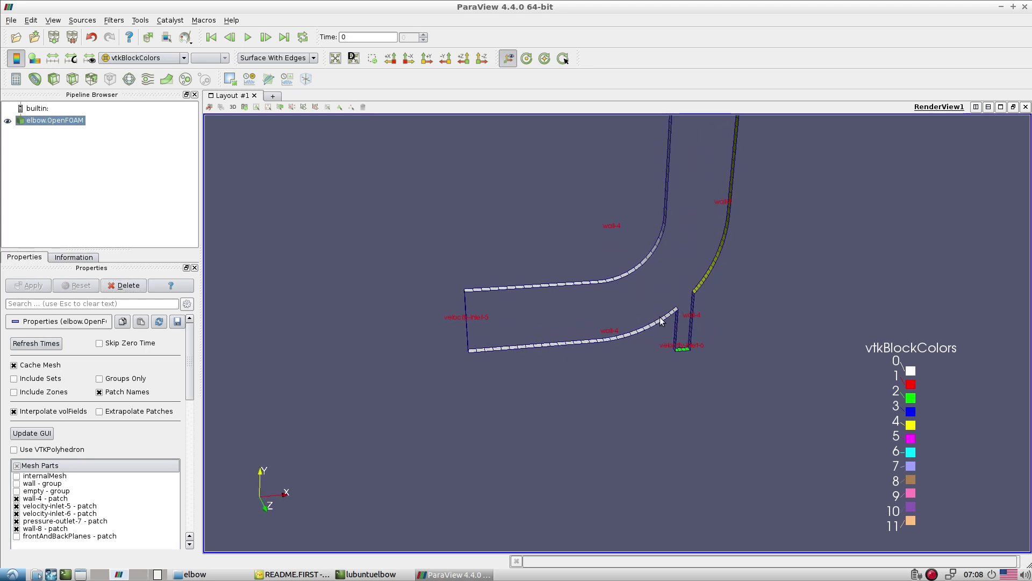
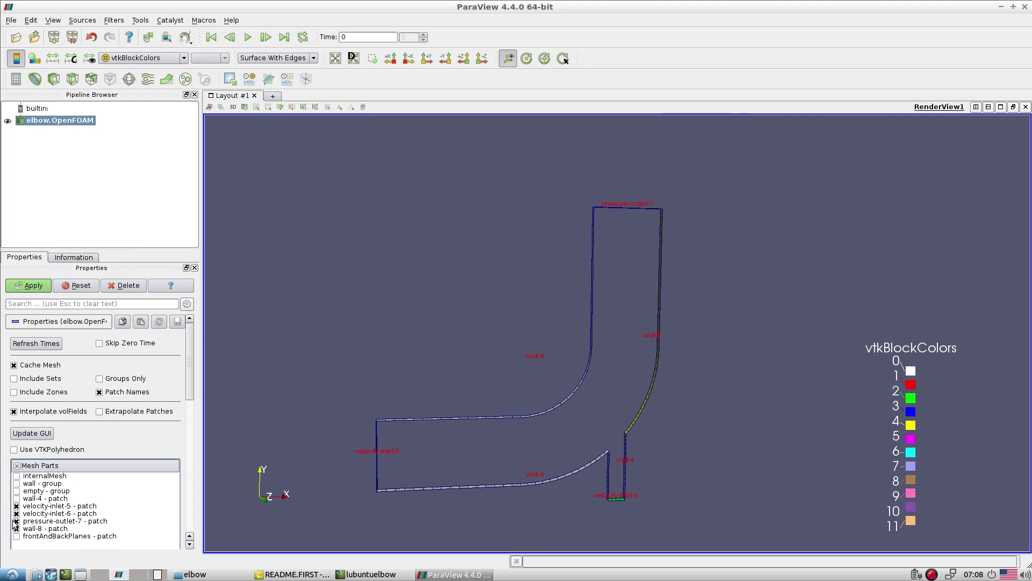
Step: Display the wall group instead of the separate wall-4 and wall-8 patches and view the elbow at an angle
{"action": "left_click", "coordinate": [17, 529]}
{"action": "left_click", "coordinate": [29, 285]}
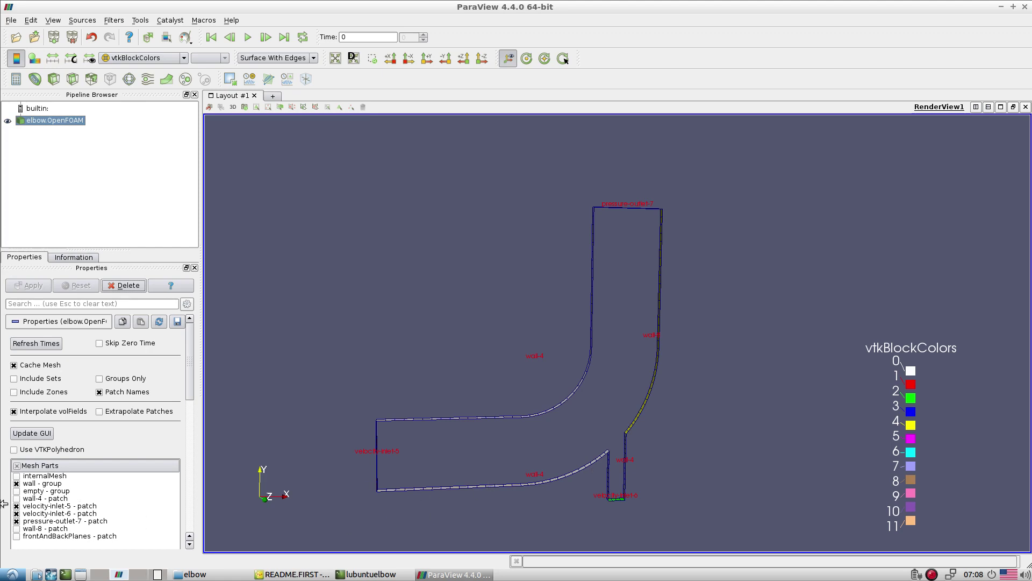
{"action": "left_click", "coordinate": [16, 484]}
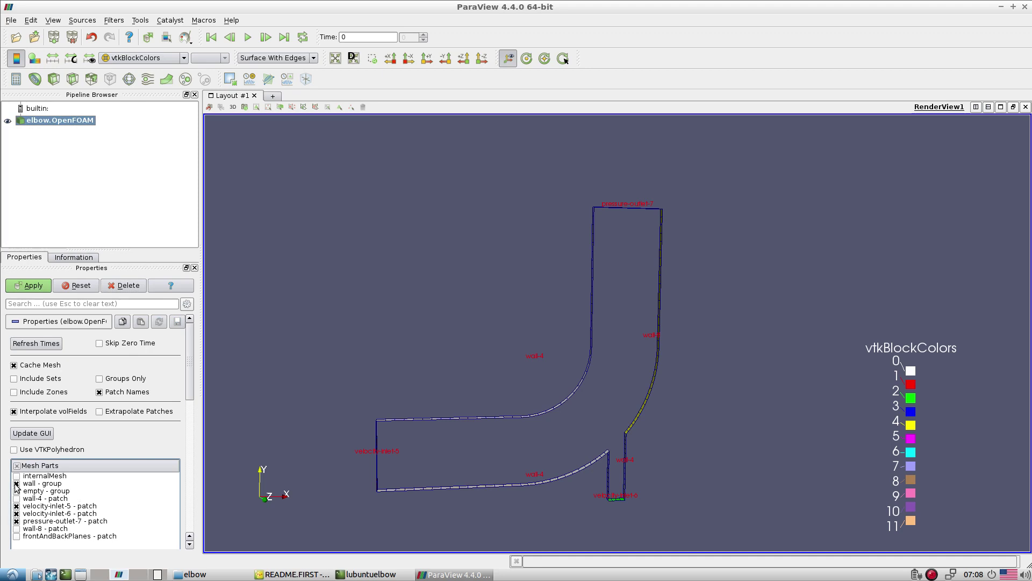
{"action": "left_click", "coordinate": [29, 285]}
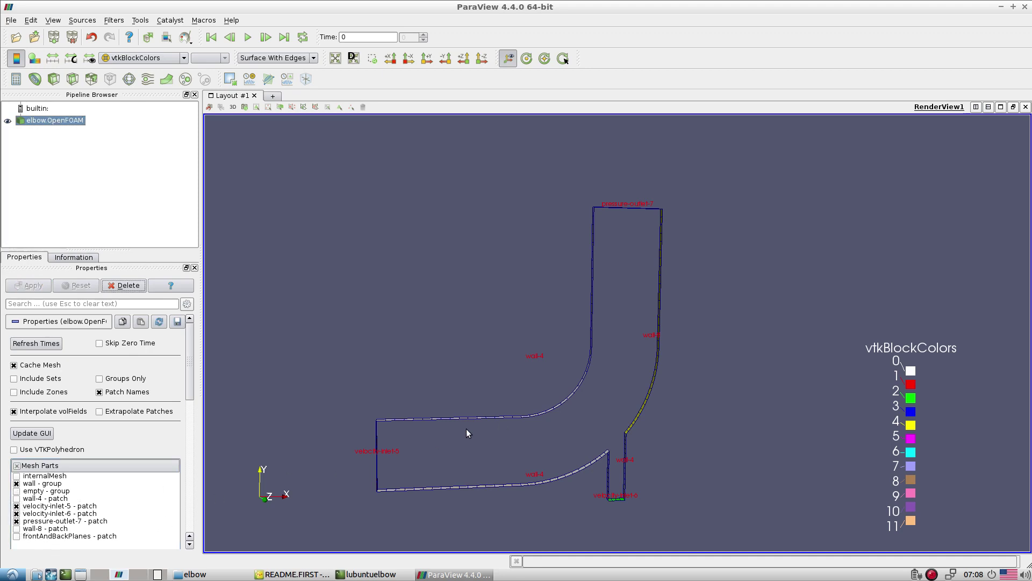
{"action": "left_click_drag", "start_coordinate": [466, 428], "coordinate": [585, 415]}
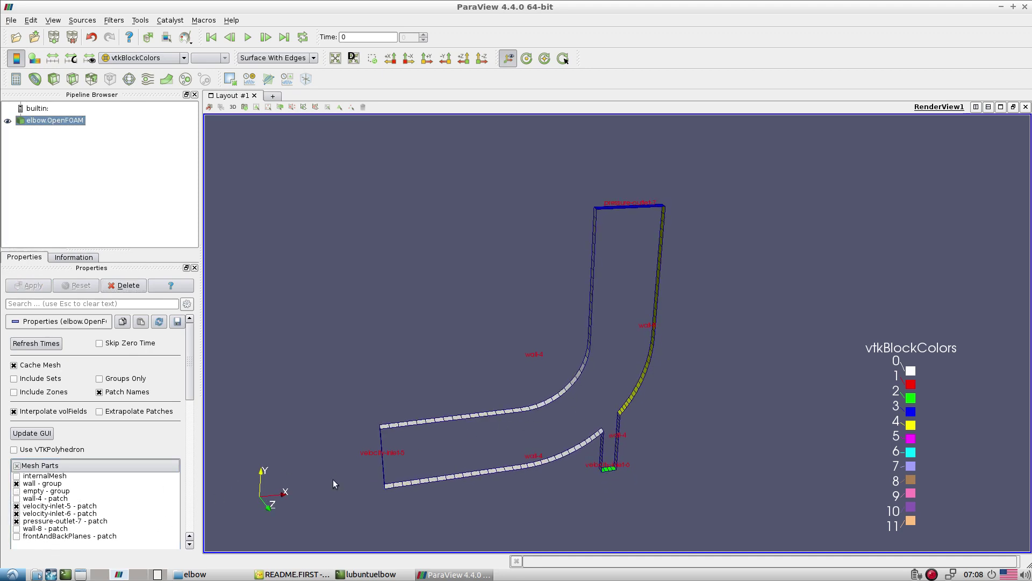
Step: Add the frontAndBackPlanes patch to the displayed mesh parts, inspect it from an angle, review the volume fields and close ParaView
{"action": "left_click", "coordinate": [17, 536]}
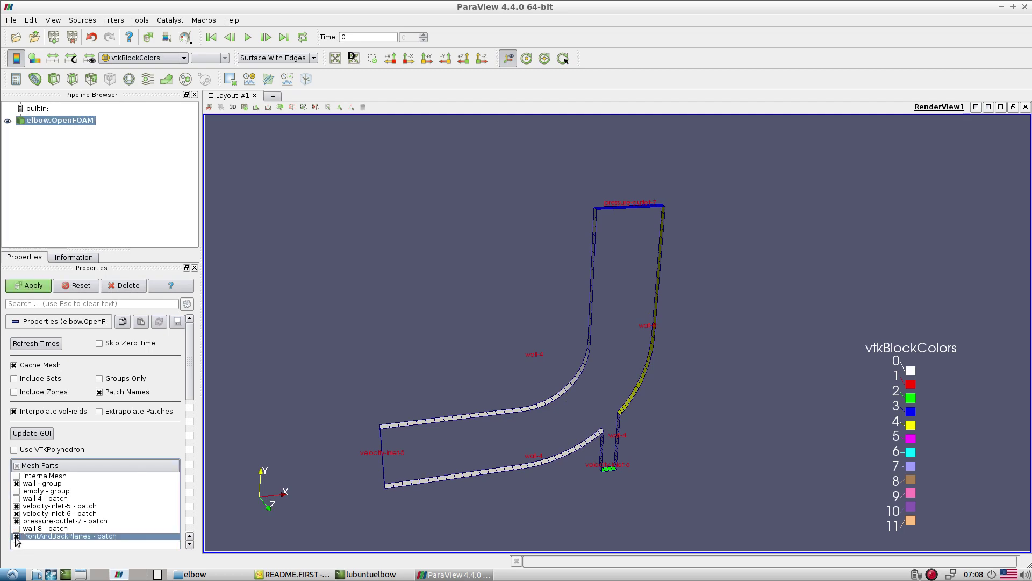
{"action": "left_click", "coordinate": [29, 291]}
{"action": "left_click_drag", "start_coordinate": [591, 362], "coordinate": [340, 350]}
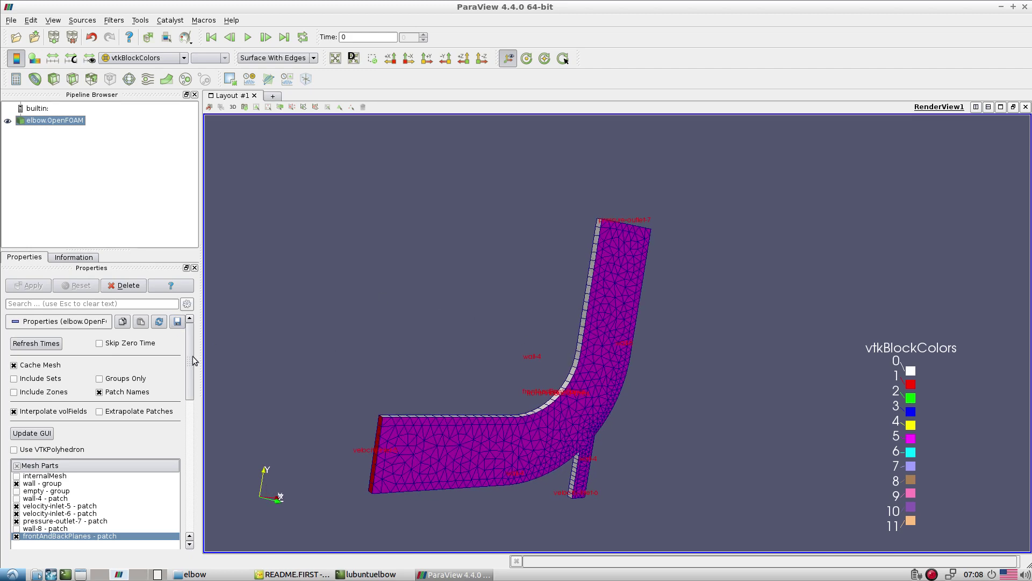
{"action": "scroll", "coordinate": [193, 352], "scroll_direction": "down", "scroll_amount": 6}
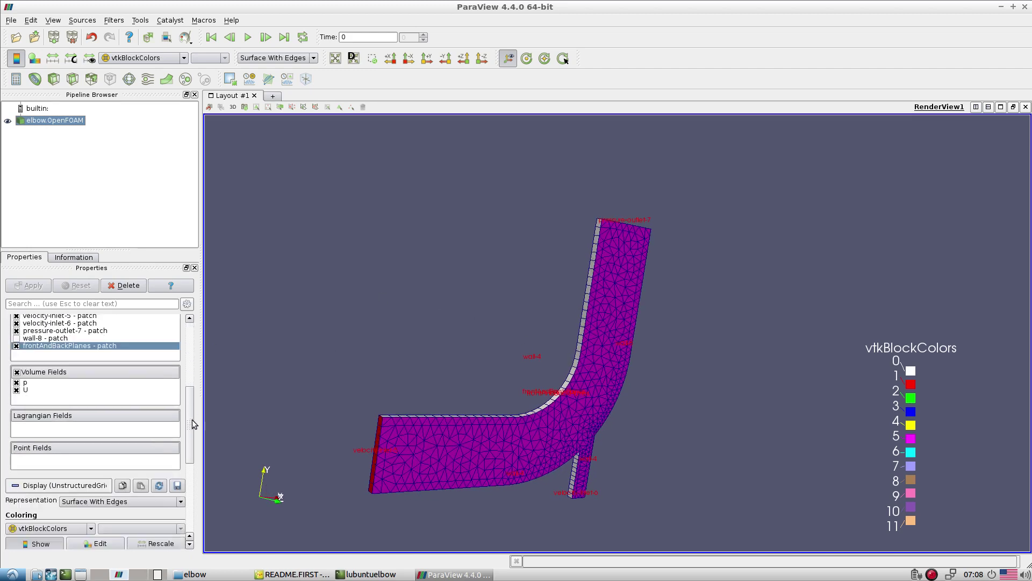
{"action": "left_click", "coordinate": [1025, 6]}
Step: Open transportProperties from the case's constant folder in Geany and check the viscosity nu
{"action": "left_click", "coordinate": [415, 478]}
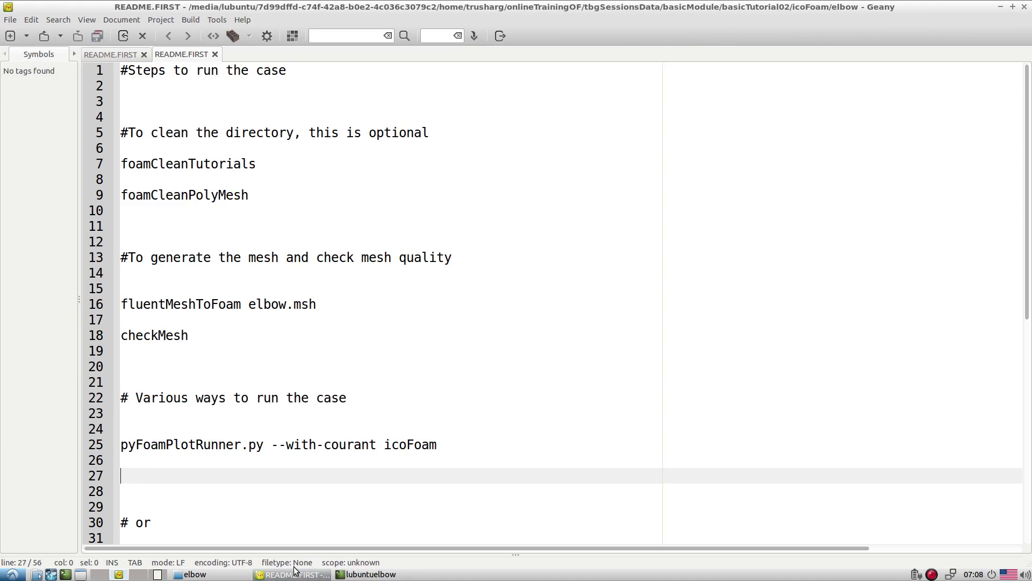
{"action": "left_click", "coordinate": [194, 574]}
{"action": "double_click", "coordinate": [227, 79]}
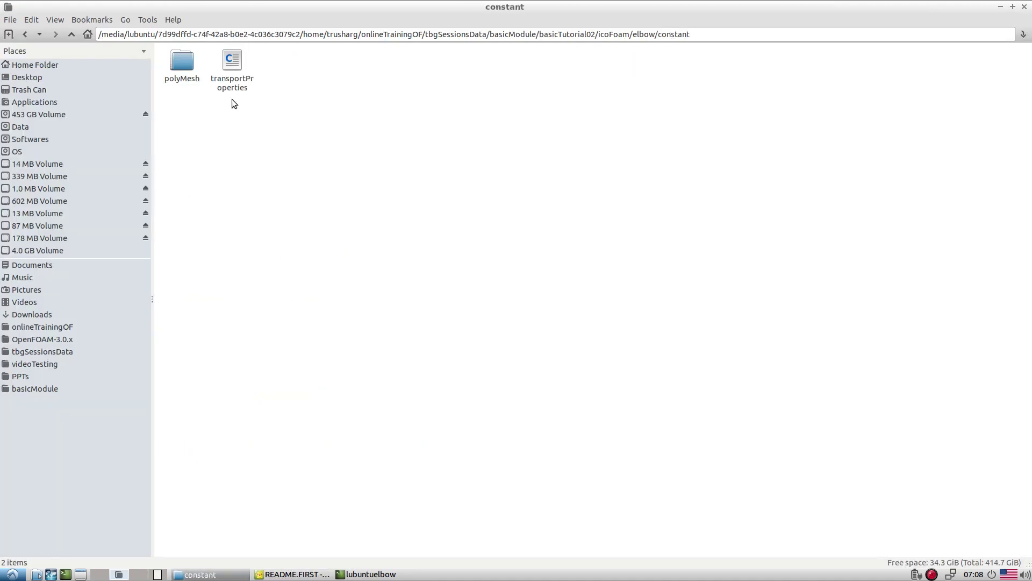
{"action": "right_click", "coordinate": [240, 85]}
{"action": "left_click", "coordinate": [266, 121]}
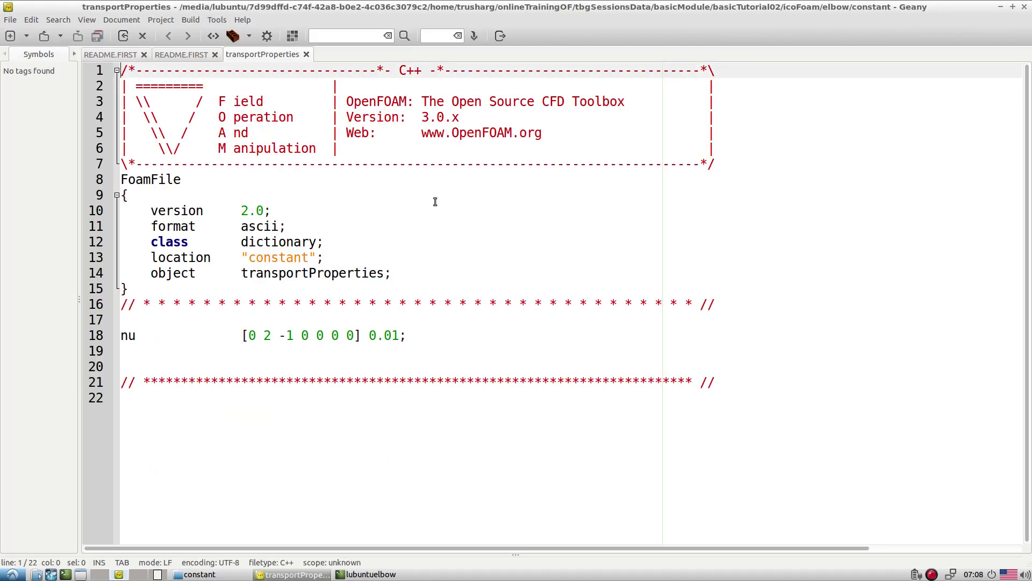
{"action": "left_click_drag", "start_coordinate": [367, 338], "coordinate": [401, 337]}
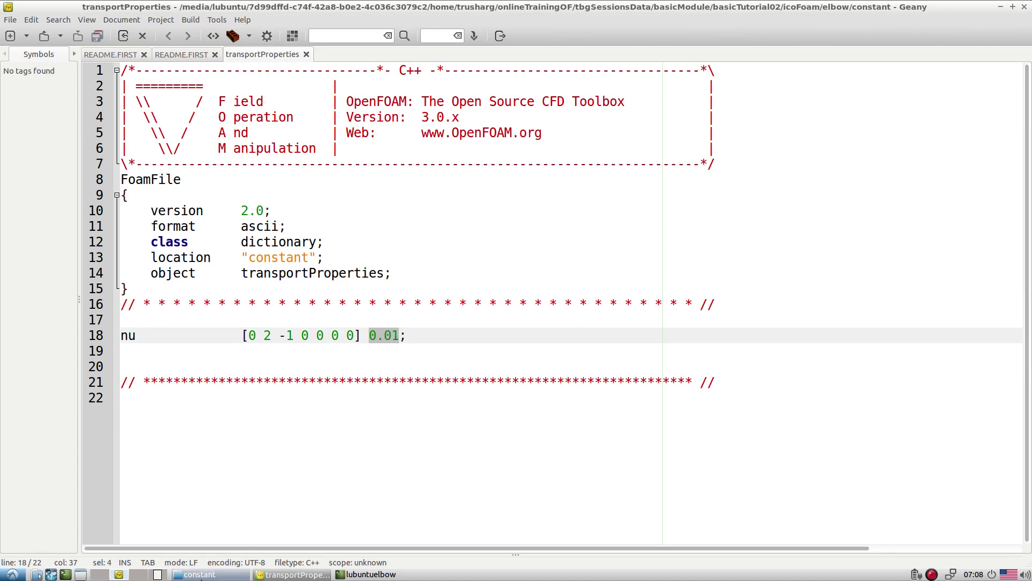
Step: Open the boundary file from constant/polyMesh in Geany and review its patch list and patch count
{"action": "left_click", "coordinate": [200, 574]}
{"action": "double_click", "coordinate": [182, 58]}
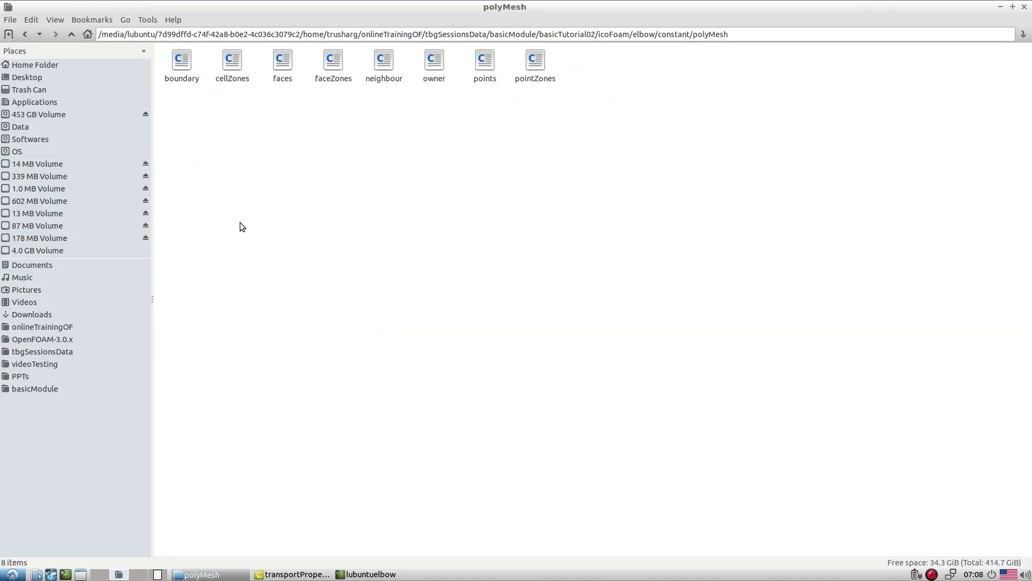
{"action": "right_click", "coordinate": [178, 83]}
{"action": "left_click", "coordinate": [208, 113]}
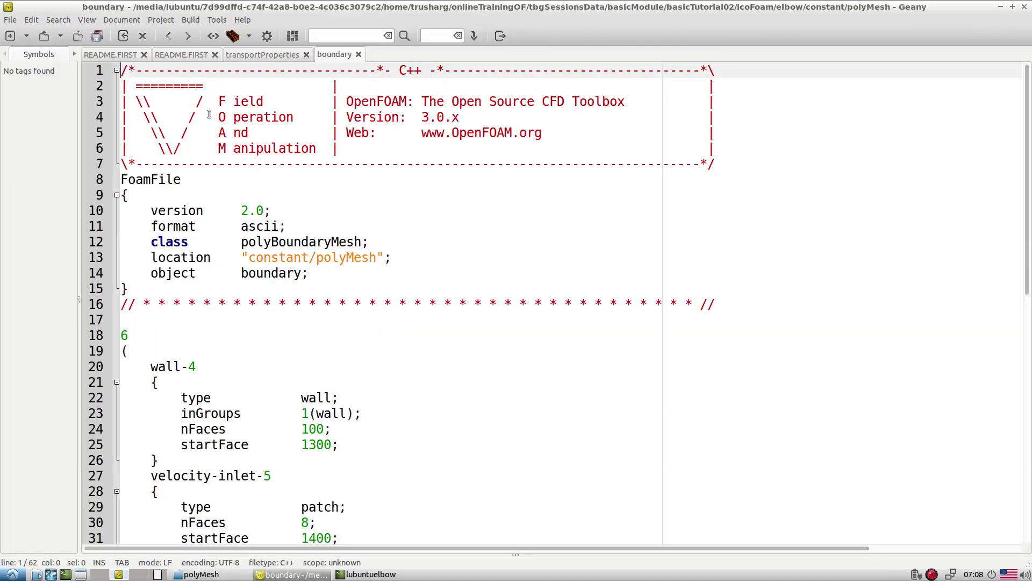
{"action": "scroll", "coordinate": [363, 237], "scroll_direction": "down", "scroll_amount": 8}
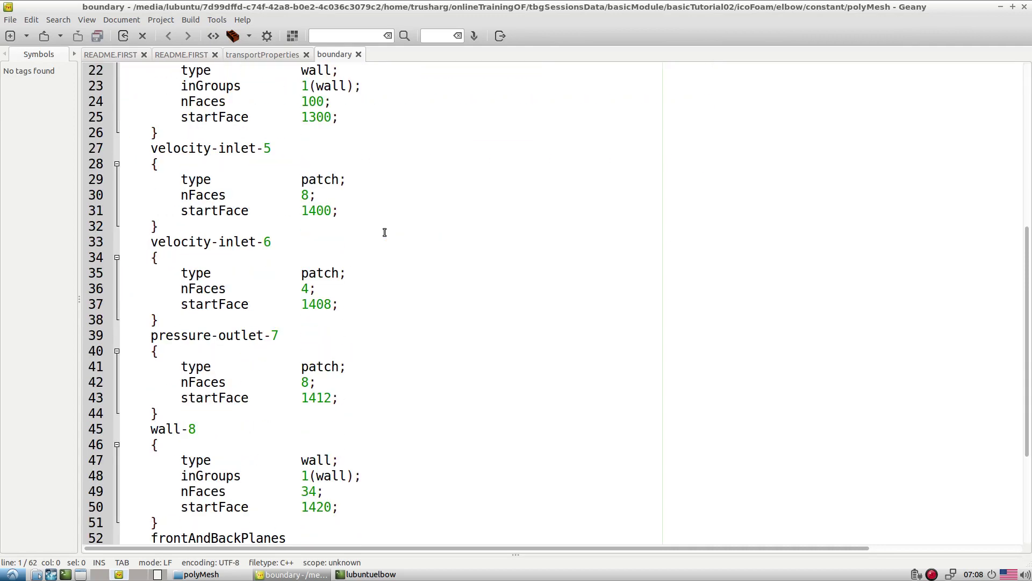
{"action": "scroll", "coordinate": [384, 232], "scroll_direction": "down", "scroll_amount": 3}
{"action": "scroll", "coordinate": [384, 232], "scroll_direction": "up", "scroll_amount": 8}
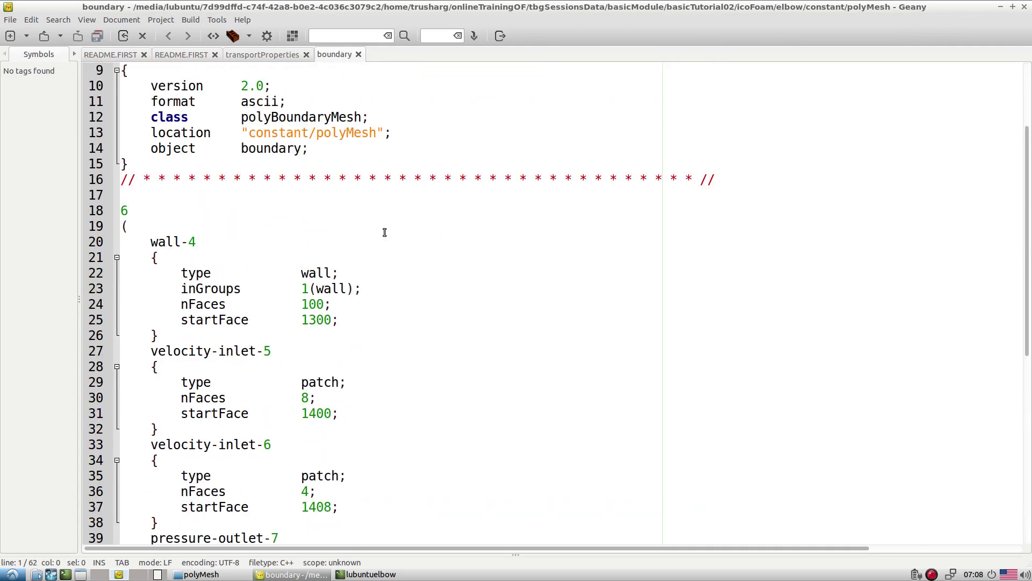
{"action": "left_click_drag", "start_coordinate": [129, 212], "coordinate": [118, 212]}
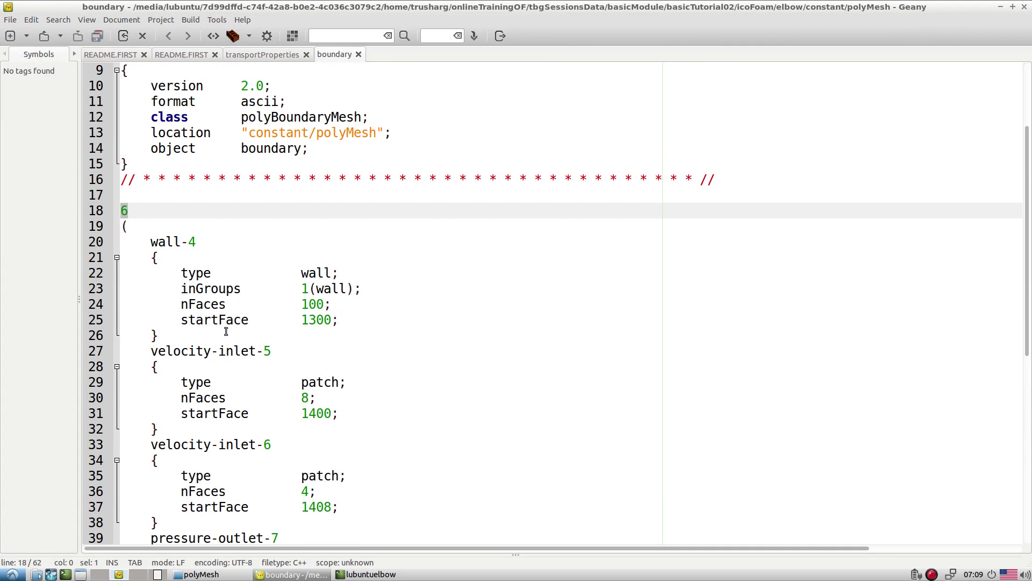
Step: Examine the inGroups entry of the wall-4 patch and compare it with the patches listed below it
{"action": "scroll", "coordinate": [226, 331], "scroll_direction": "down", "scroll_amount": 1}
{"action": "left_click_drag", "start_coordinate": [181, 289], "coordinate": [271, 289]}
{"action": "left_click_drag", "start_coordinate": [271, 382], "coordinate": [161, 398]}
{"action": "scroll", "coordinate": [213, 383], "scroll_direction": "down", "scroll_amount": 1}
{"action": "left_click", "coordinate": [183, 128]}
{"action": "left_click_drag", "start_coordinate": [180, 164], "coordinate": [363, 164]}
{"action": "left_click", "coordinate": [356, 175]}
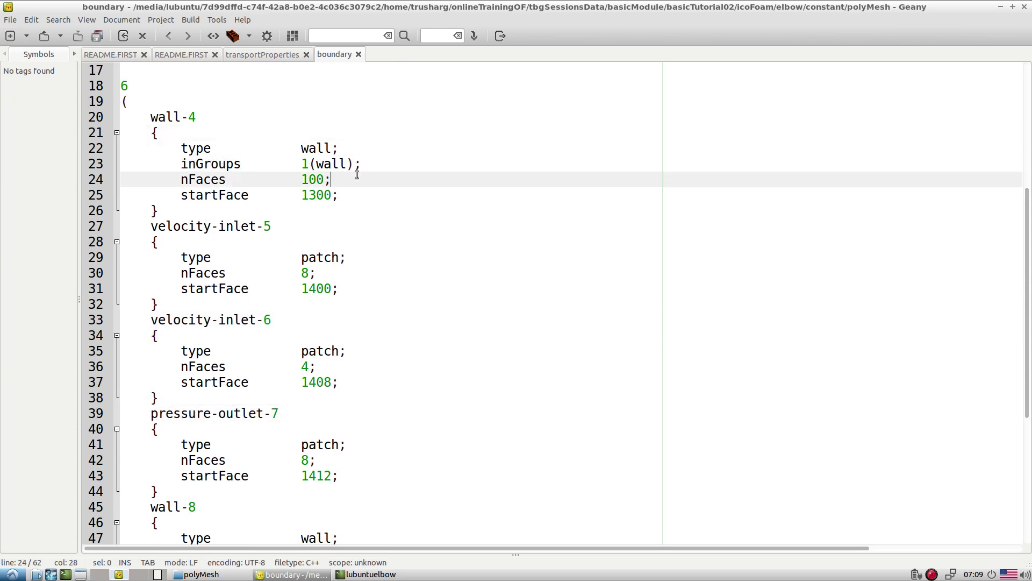
{"action": "double_click", "coordinate": [337, 167]}
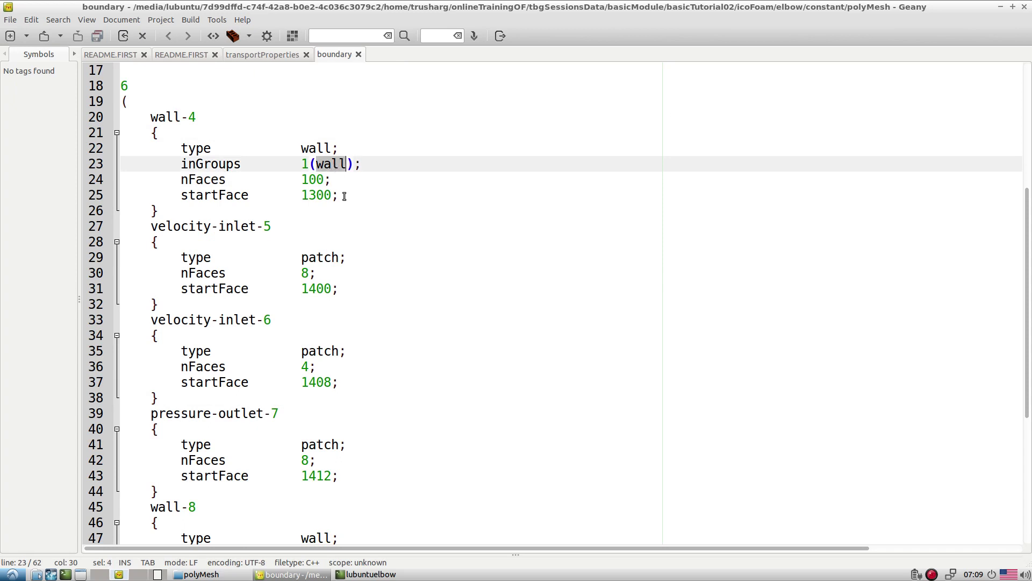
{"action": "left_click", "coordinate": [386, 203]}
{"action": "left_click_drag", "start_coordinate": [361, 164], "coordinate": [182, 163]}
{"action": "scroll", "coordinate": [289, 272], "scroll_direction": "down", "scroll_amount": 5}
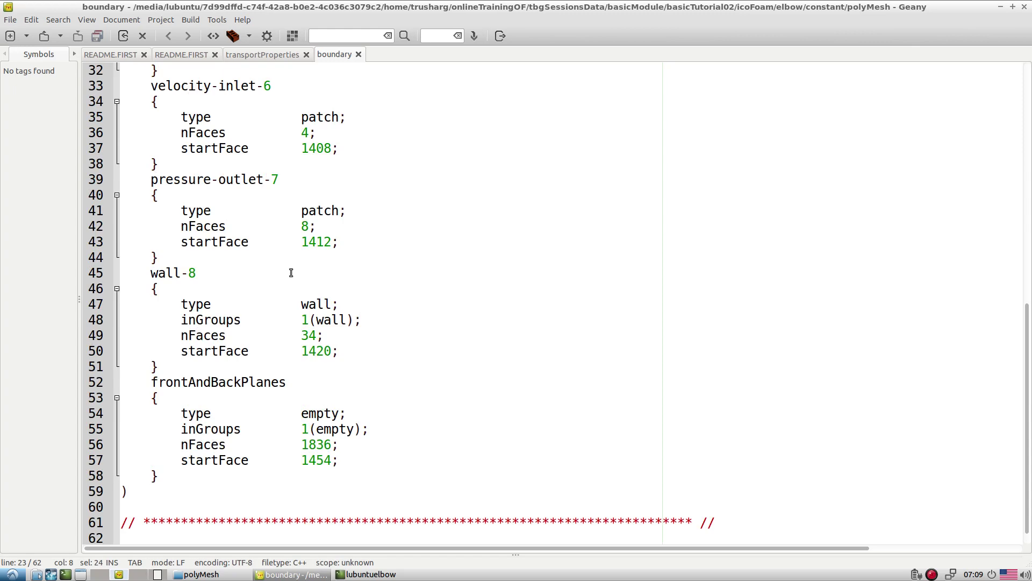
Step: Examine the type and inGroups entries of the frontAndBackPlanes patch in the boundary file
{"action": "scroll", "coordinate": [310, 326], "scroll_direction": "up", "scroll_amount": 2}
{"action": "scroll", "coordinate": [310, 325], "scroll_direction": "down", "scroll_amount": 2}
{"action": "left_click_drag", "start_coordinate": [151, 382], "coordinate": [277, 380]}
{"action": "triple_click", "coordinate": [319, 424]}
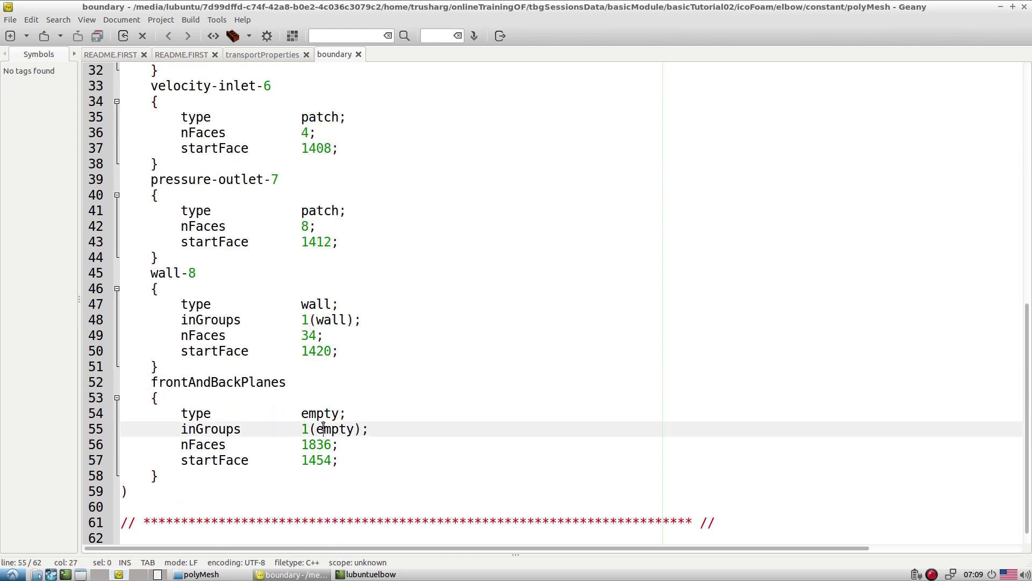
{"action": "left_click", "coordinate": [418, 413]}
{"action": "scroll", "coordinate": [327, 268], "scroll_direction": "up", "scroll_amount": 7}
{"action": "scroll", "coordinate": [326, 267], "scroll_direction": "up", "scroll_amount": 3}
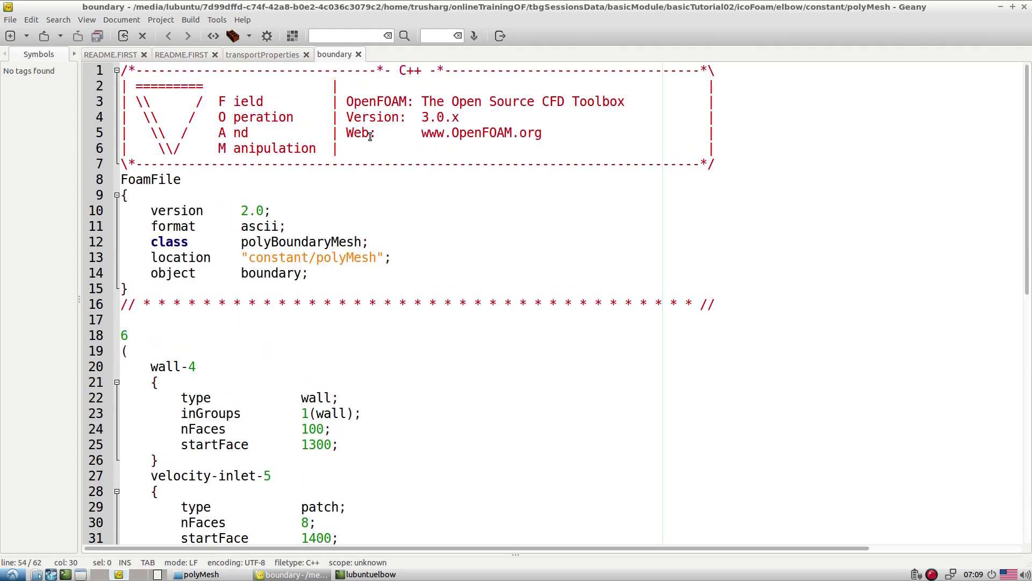
Step: Open the velocity file U from the case's 0 folder in Geany and view its boundaryField section
{"action": "left_click", "coordinate": [203, 574]}
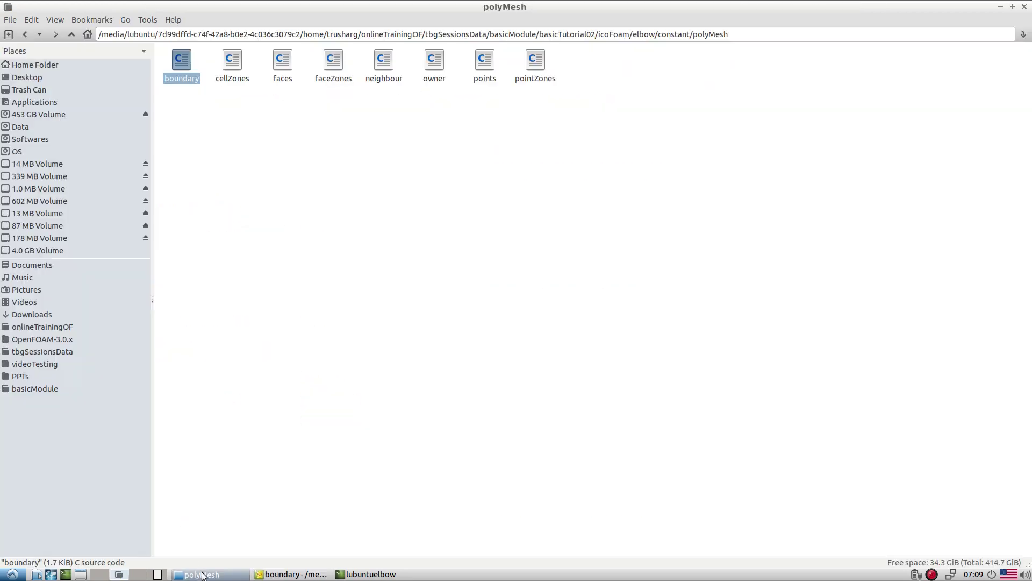
{"action": "left_click", "coordinate": [71, 34]}
{"action": "left_click", "coordinate": [72, 34]}
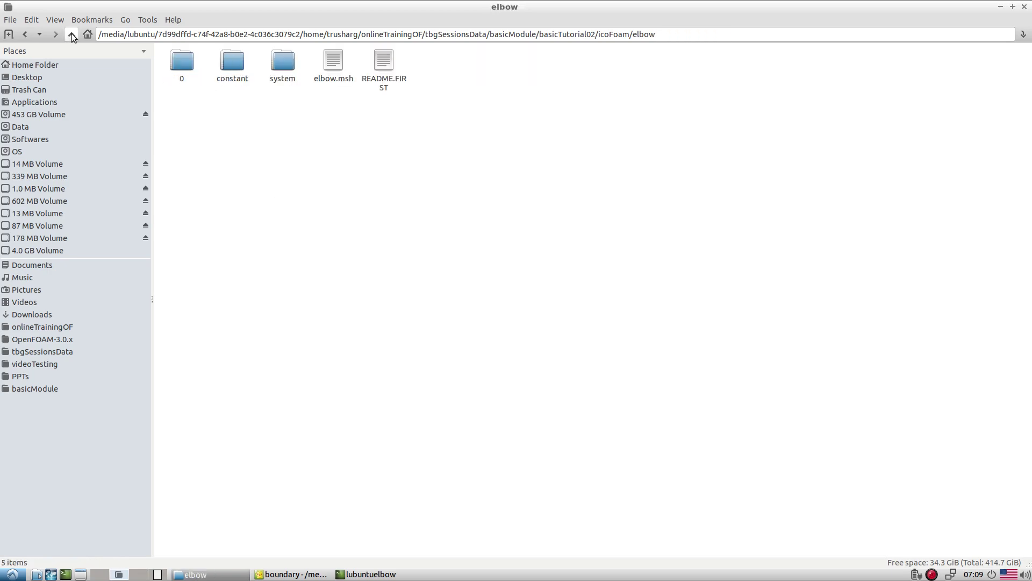
{"action": "double_click", "coordinate": [178, 75]}
{"action": "left_click", "coordinate": [232, 61]}
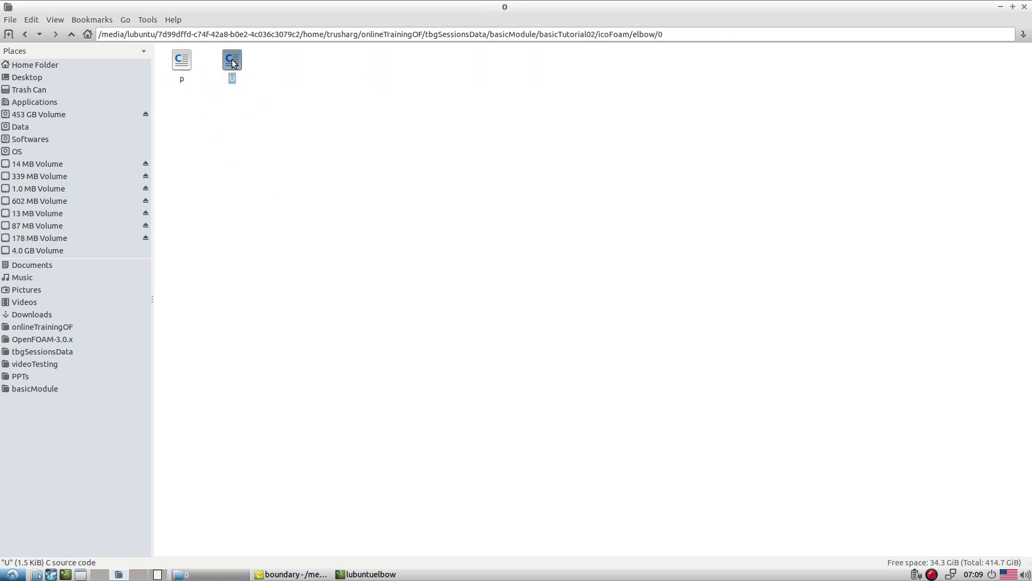
{"action": "right_click", "coordinate": [233, 62]}
{"action": "left_click", "coordinate": [270, 92]}
{"action": "scroll", "coordinate": [376, 290], "scroll_direction": "down", "scroll_amount": 4}
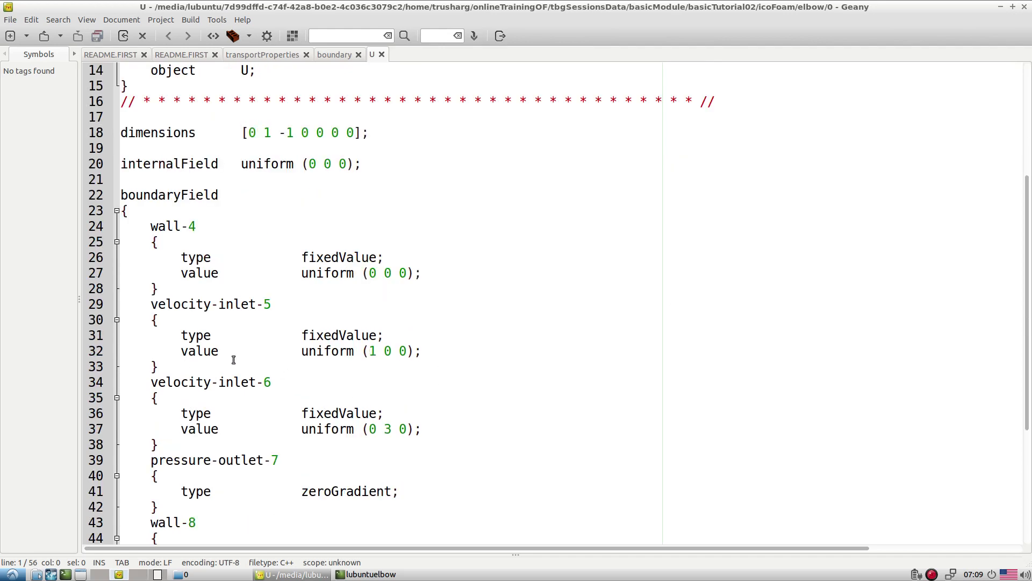
Step: Run paraFoam from the case's terminal and load the elbow's internalMesh in ParaView
{"action": "key", "text": "alt+Tab"}
{"action": "left_click_drag", "start_coordinate": [493, 379], "coordinate": [512, 369]}
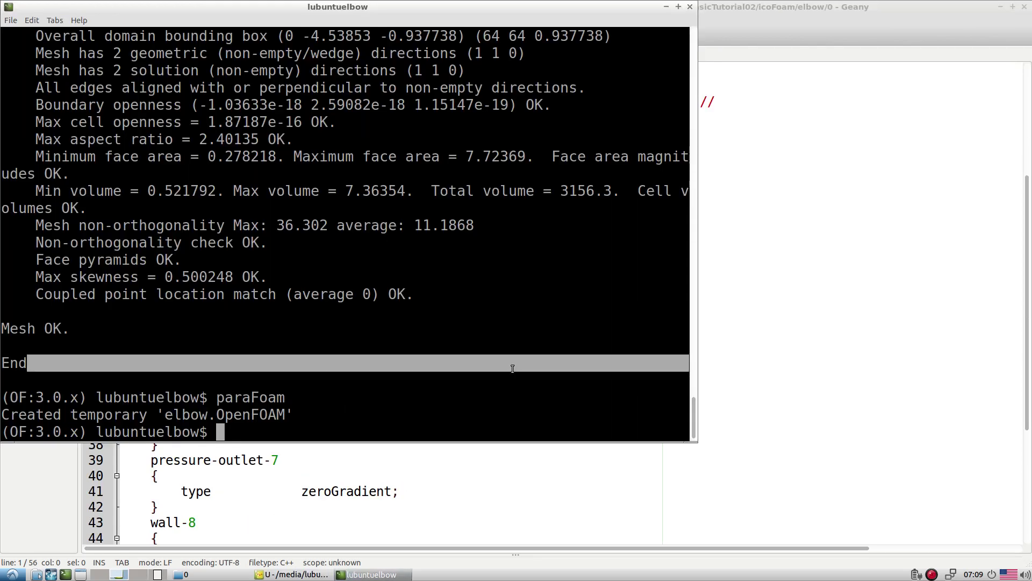
{"action": "type", "text": "paraFoam"}
{"action": "key", "text": "Return"}
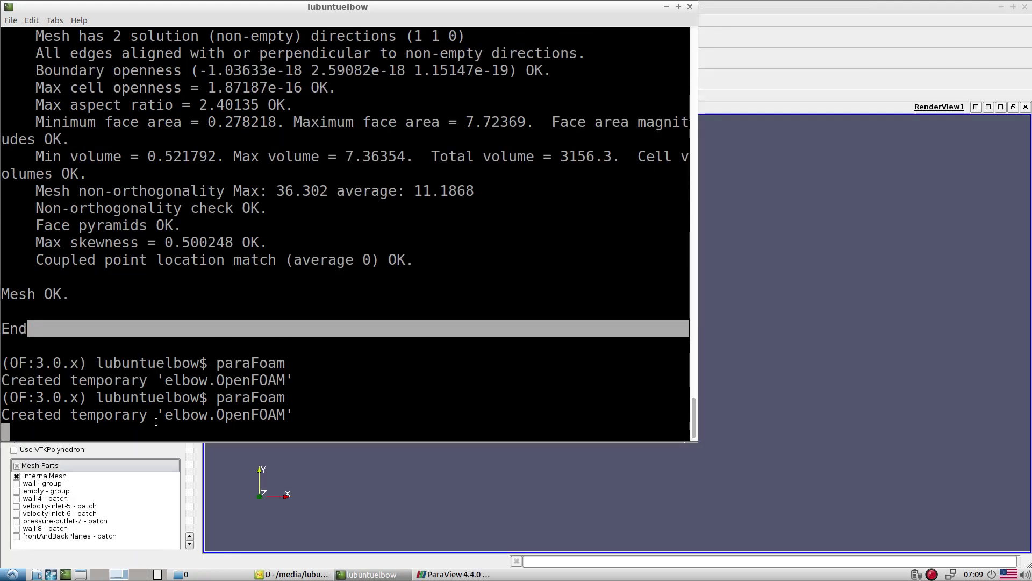
{"action": "left_click", "coordinate": [317, 478]}
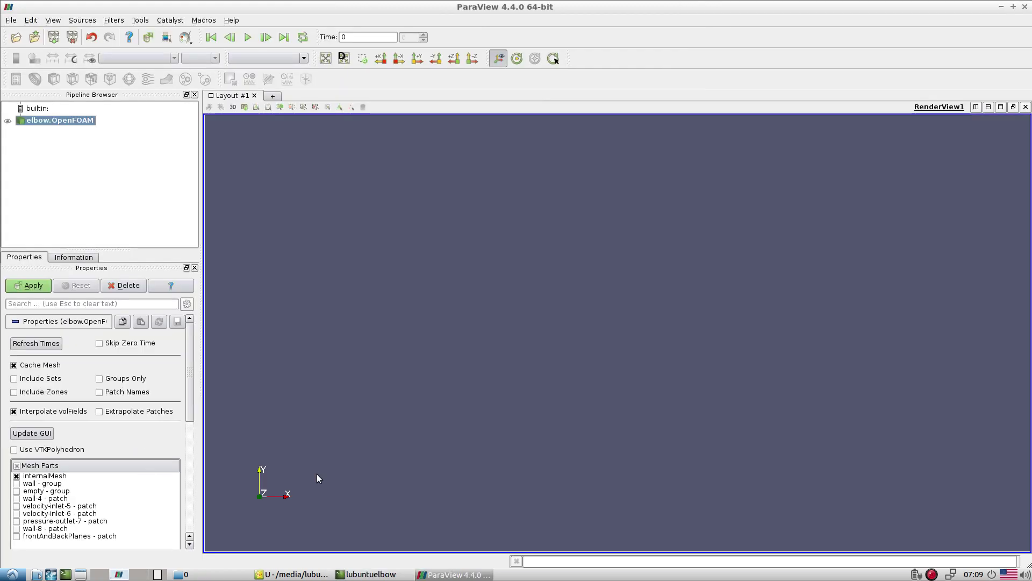
{"action": "left_click", "coordinate": [30, 290]}
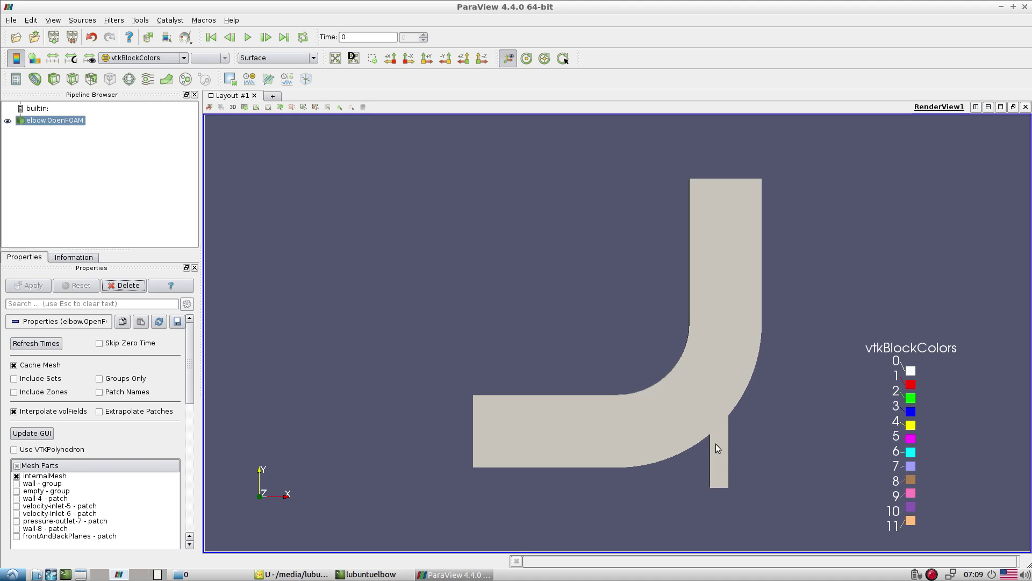
Step: Return to the U file in Geany and examine the boundary conditions of velocity-inlet-5, velocity-inlet-6 and pressure-outlet-7
{"action": "left_click", "coordinate": [309, 574]}
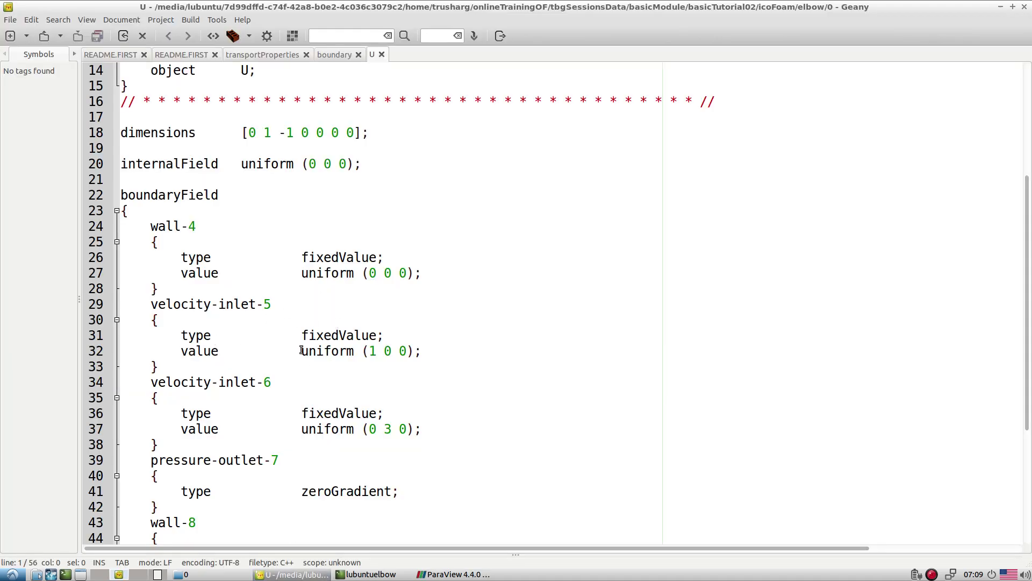
{"action": "left_click_drag", "start_coordinate": [301, 351], "coordinate": [419, 352]}
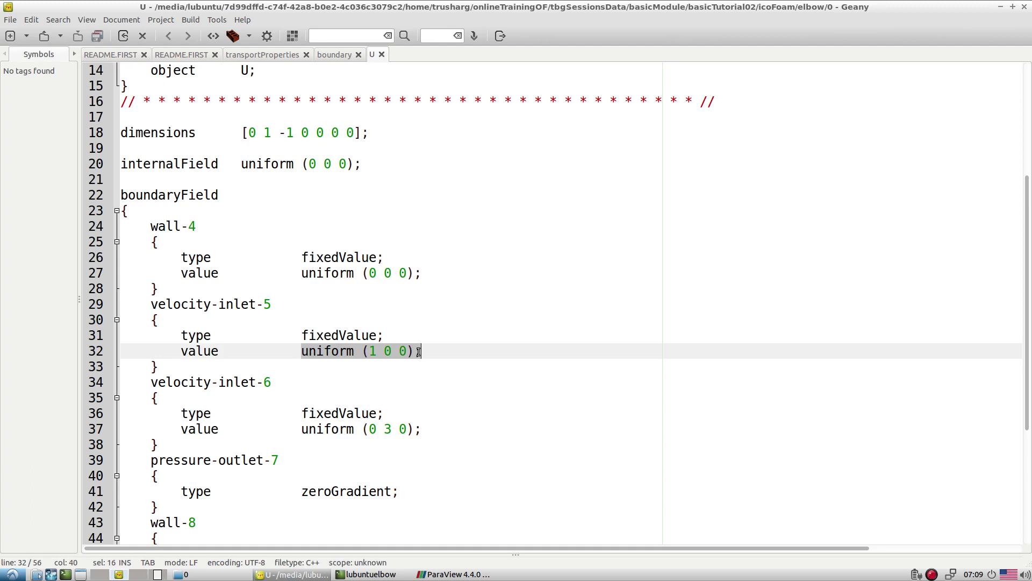
{"action": "left_click_drag", "start_coordinate": [151, 386], "coordinate": [281, 380]}
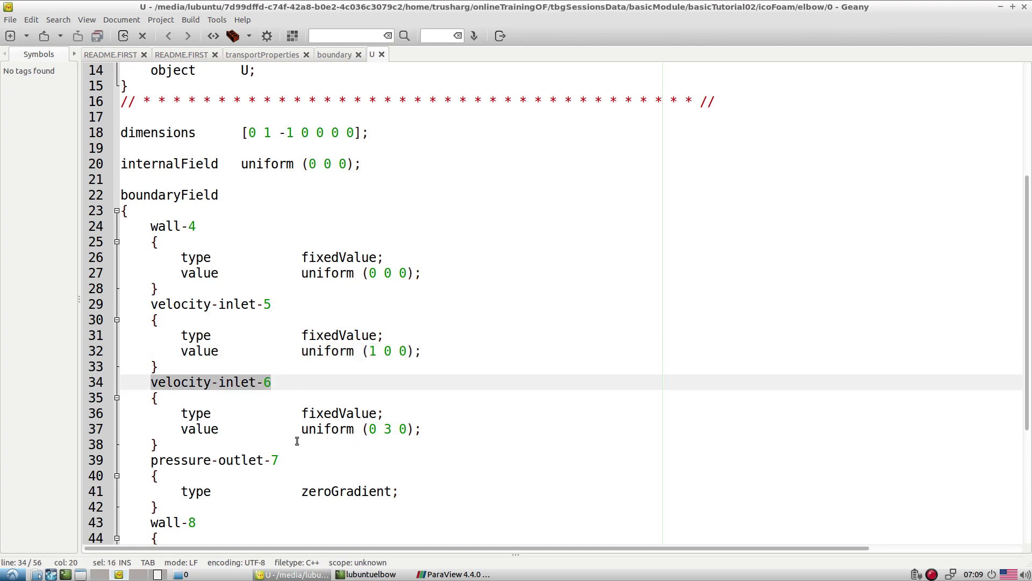
{"action": "left_click_drag", "start_coordinate": [301, 429], "coordinate": [413, 429]}
{"action": "scroll", "coordinate": [271, 422], "scroll_direction": "down", "scroll_amount": 1}
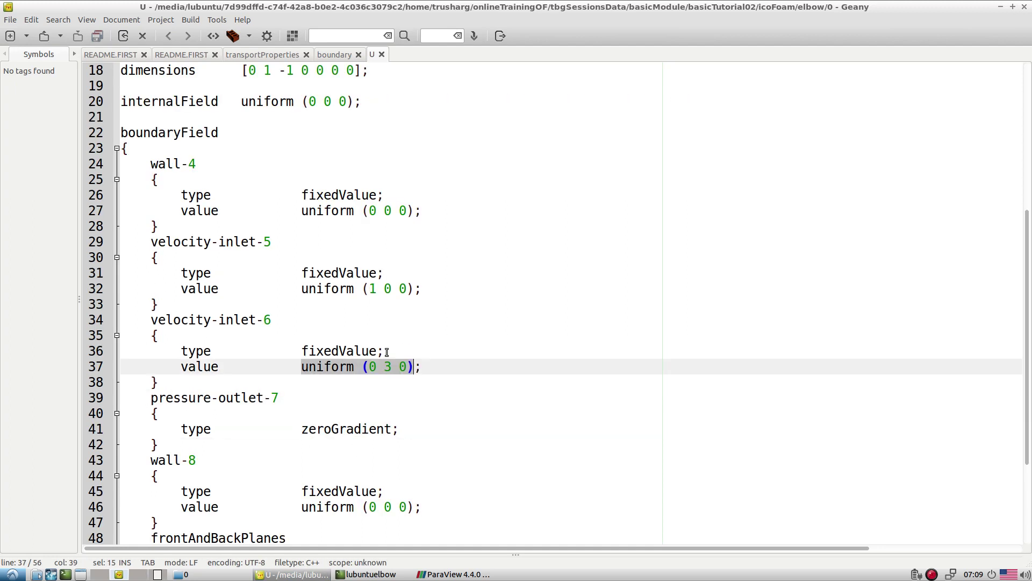
{"action": "left_click_drag", "start_coordinate": [181, 429], "coordinate": [398, 429]}
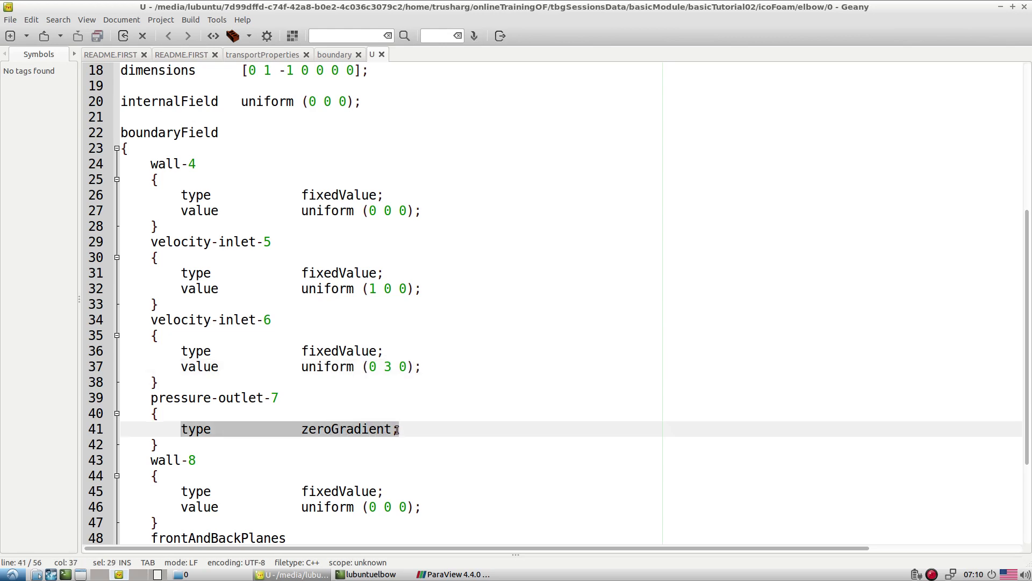
Step: Examine the pressure-outlet-7, wall-4 and frontAndBackPlanes boundary conditions in the U file
{"action": "left_click", "coordinate": [396, 439]}
{"action": "double_click", "coordinate": [331, 430]}
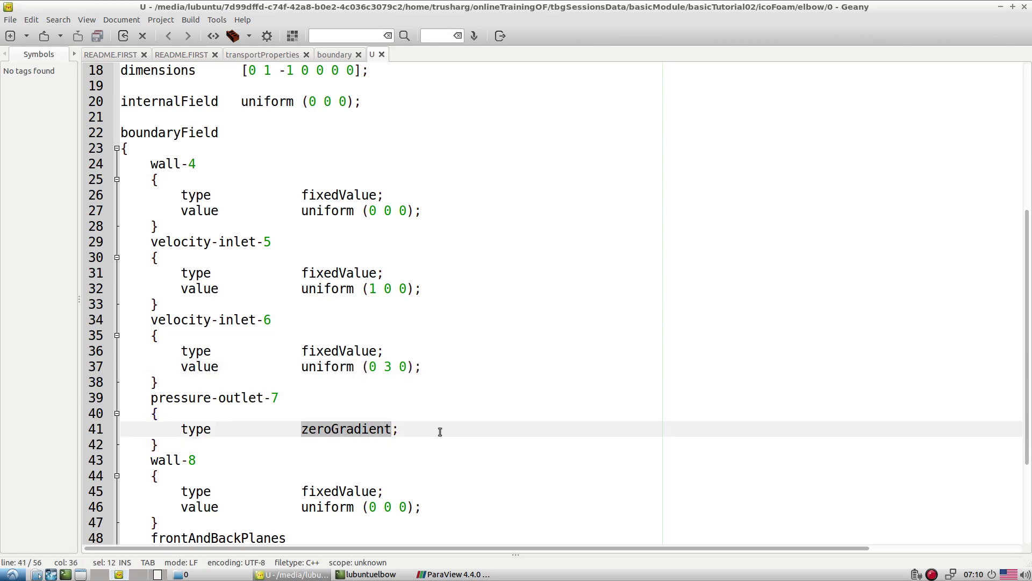
{"action": "left_click_drag", "start_coordinate": [181, 194], "coordinate": [455, 209]}
{"action": "scroll", "coordinate": [286, 457], "scroll_direction": "down", "scroll_amount": 3}
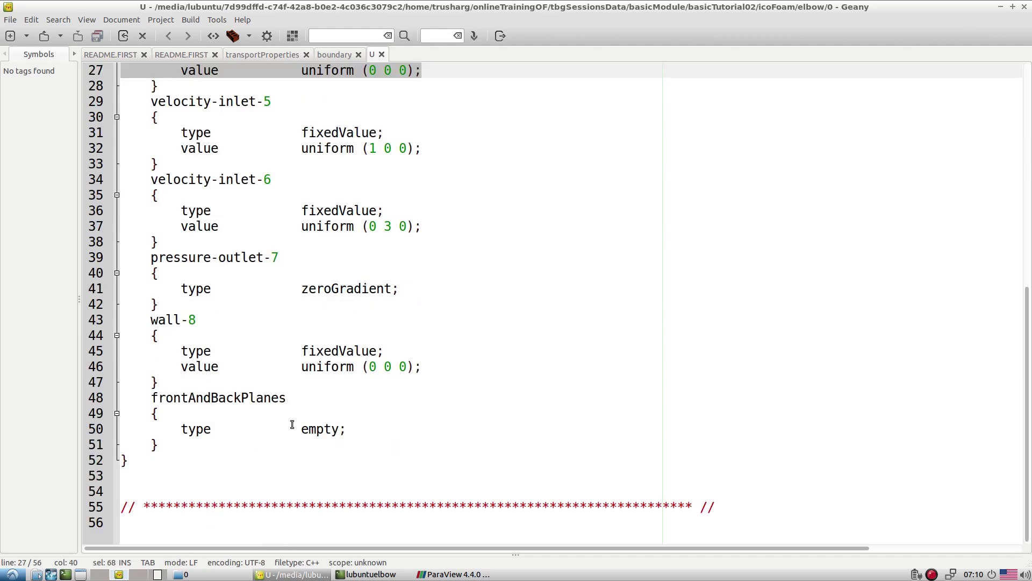
{"action": "left_click", "coordinate": [360, 413]}
Step: Open the pressure file p from the case's 0 folder and examine its pressure-outlet-7 condition
{"action": "left_click", "coordinate": [44, 37]}
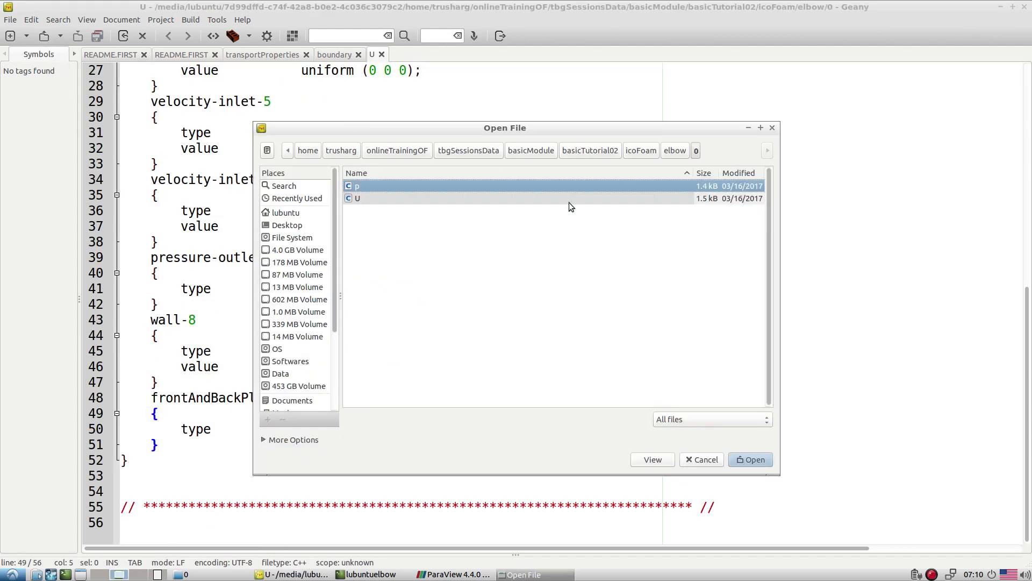
{"action": "double_click", "coordinate": [360, 186]}
{"action": "scroll", "coordinate": [339, 329], "scroll_direction": "down", "scroll_amount": 4}
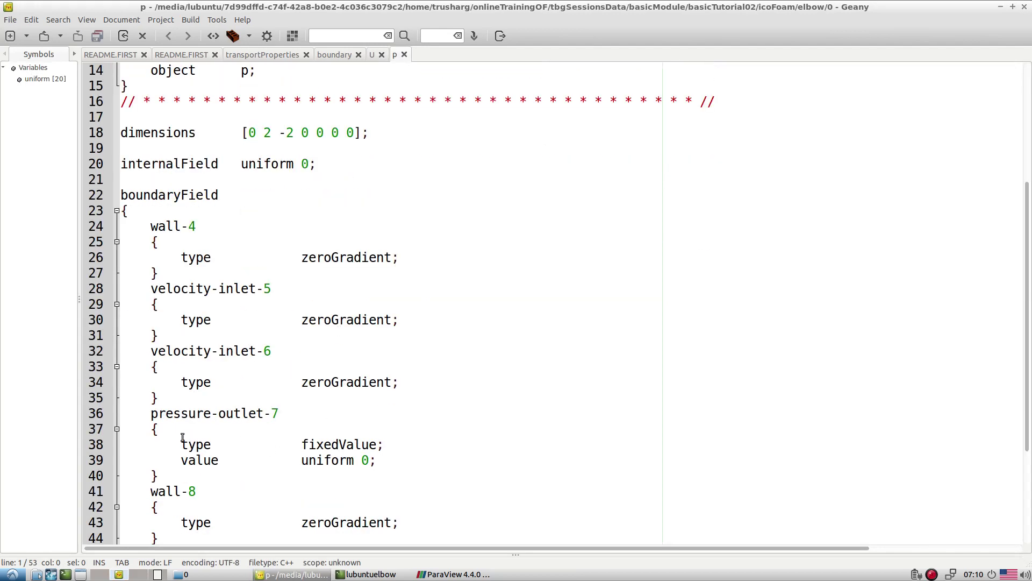
{"action": "left_click_drag", "start_coordinate": [183, 437], "coordinate": [392, 458]}
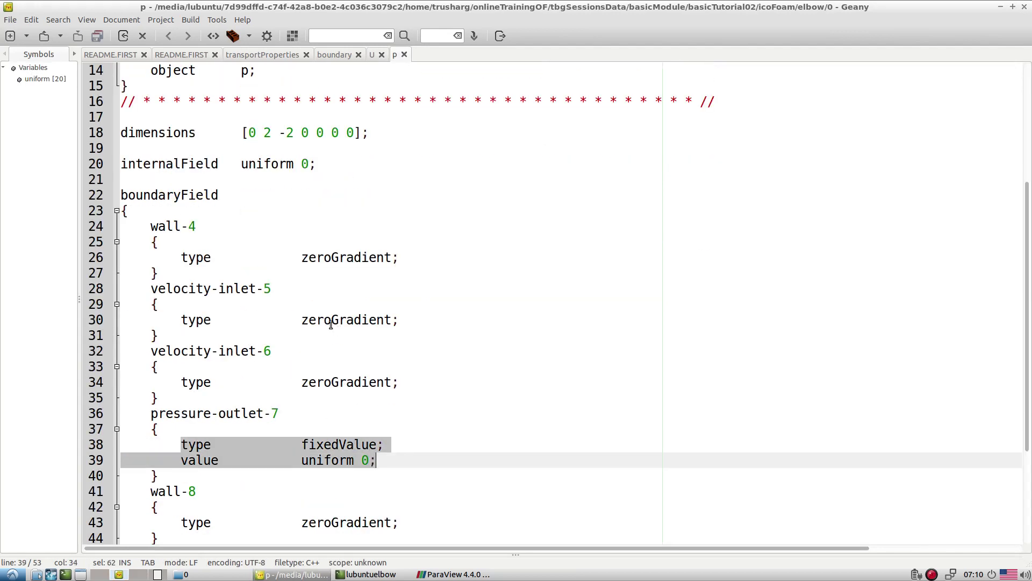
Step: Examine the wall-4, velocity-inlet-5, velocity-inlet-6, wall-8 and frontAndBackPlanes conditions in the p file
{"action": "scroll", "coordinate": [331, 325], "scroll_direction": "down", "scroll_amount": 1}
{"action": "left_click_drag", "start_coordinate": [182, 195], "coordinate": [424, 196]}
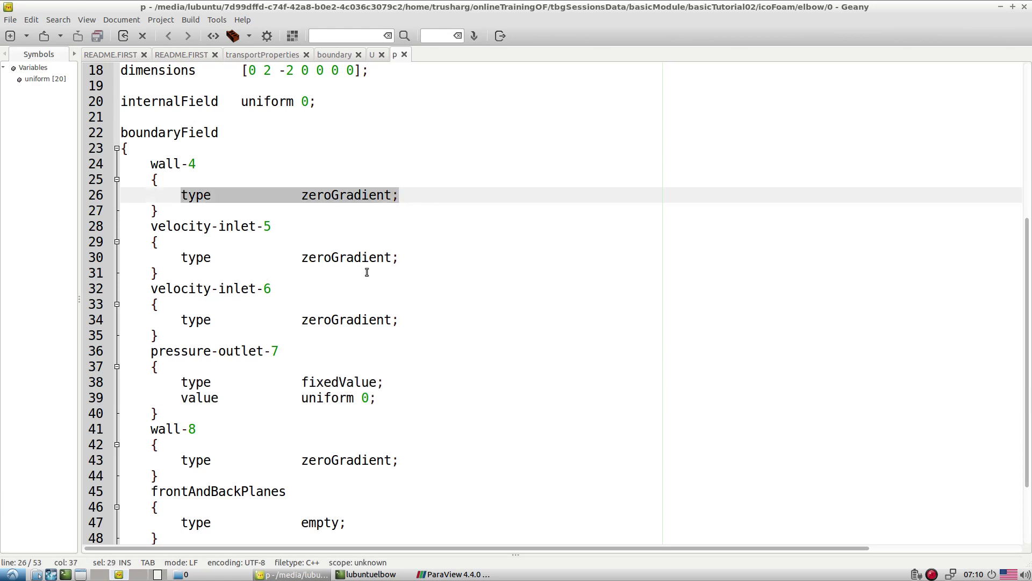
{"action": "double_click", "coordinate": [313, 258]}
{"action": "triple_click", "coordinate": [336, 325]}
{"action": "scroll", "coordinate": [372, 332], "scroll_direction": "down", "scroll_amount": 2}
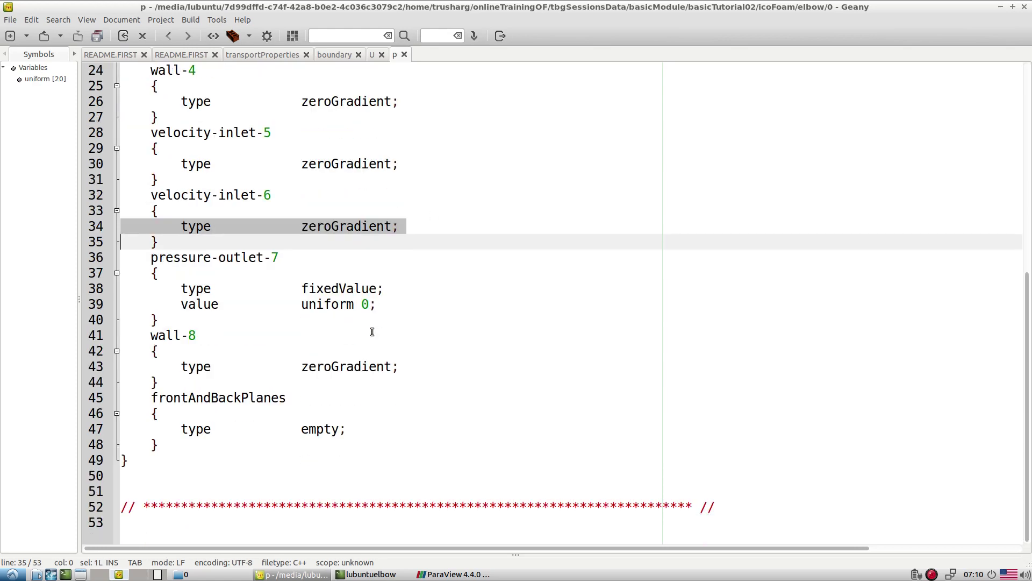
{"action": "double_click", "coordinate": [357, 363]}
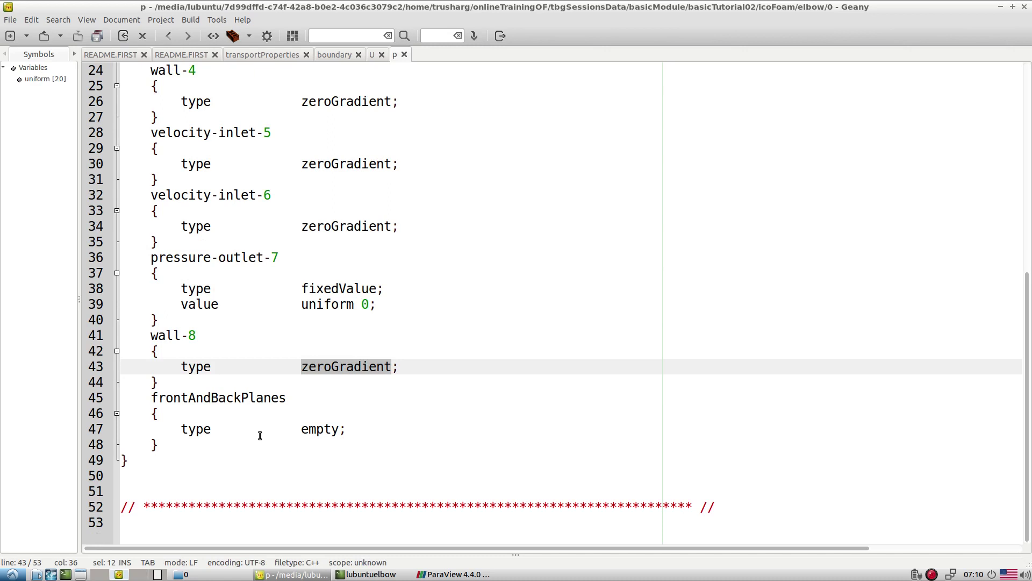
{"action": "left_click_drag", "start_coordinate": [180, 430], "coordinate": [346, 430]}
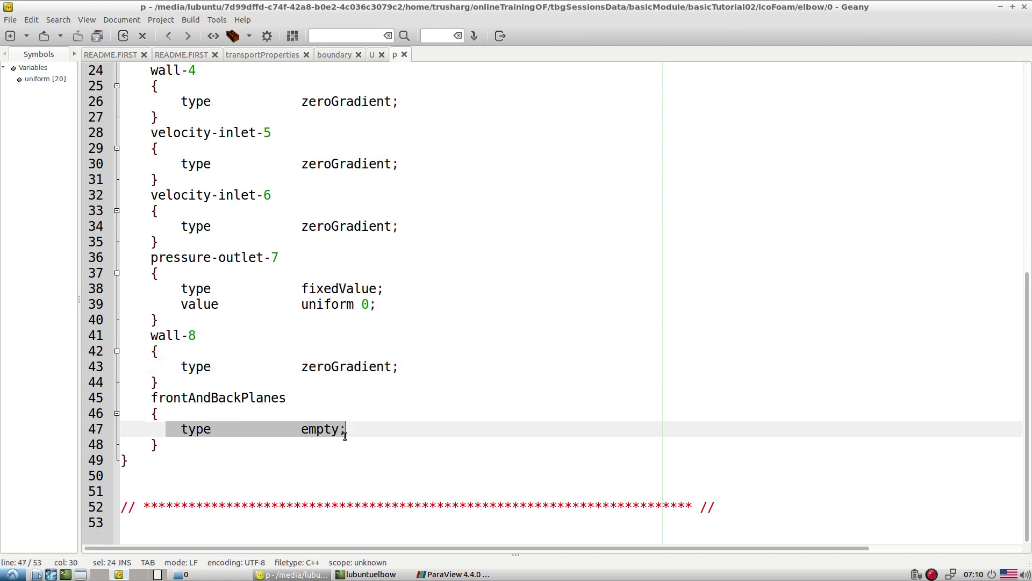
Step: Open controlDict from the case's system folder in Geany and examine its endTime and the remaining time and write settings
{"action": "left_click", "coordinate": [228, 576]}
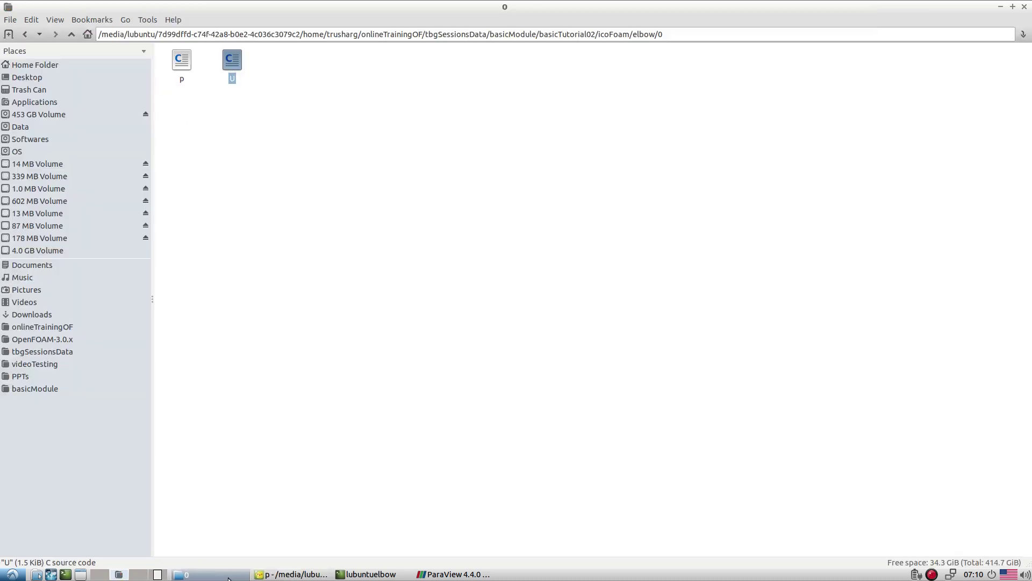
{"action": "left_click", "coordinate": [72, 35]}
{"action": "double_click", "coordinate": [285, 67]}
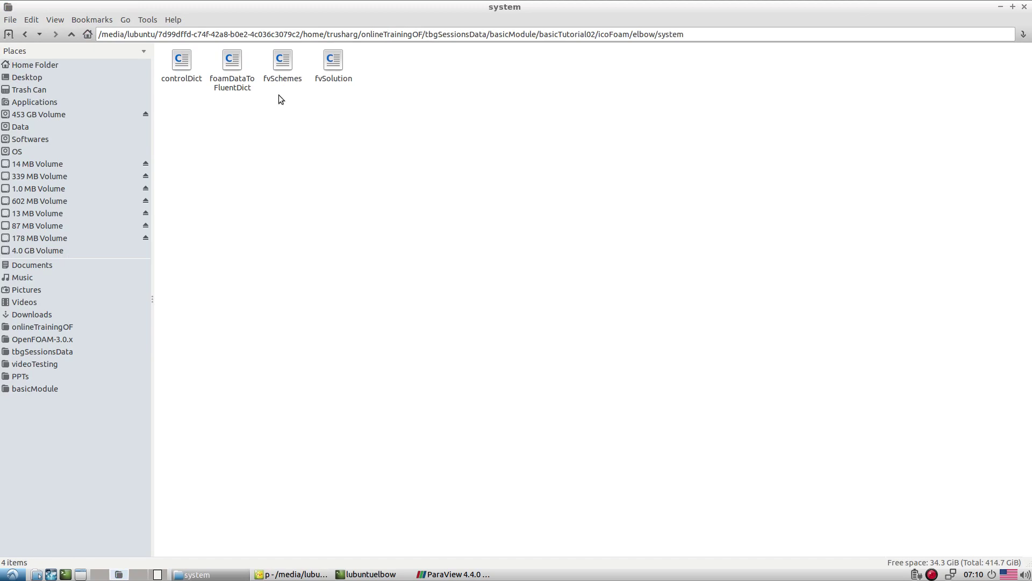
{"action": "right_click", "coordinate": [198, 80]}
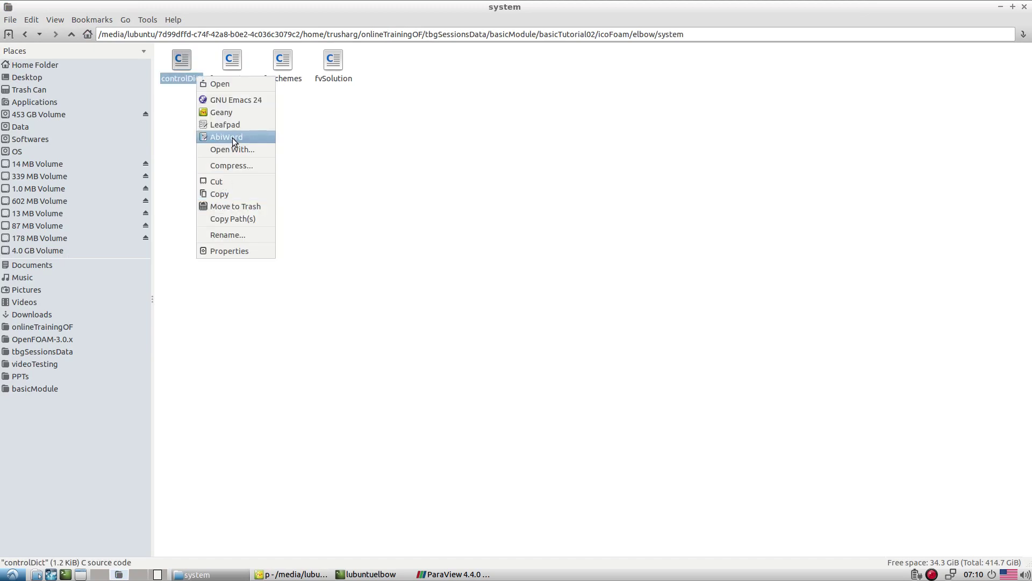
{"action": "left_click", "coordinate": [237, 112]}
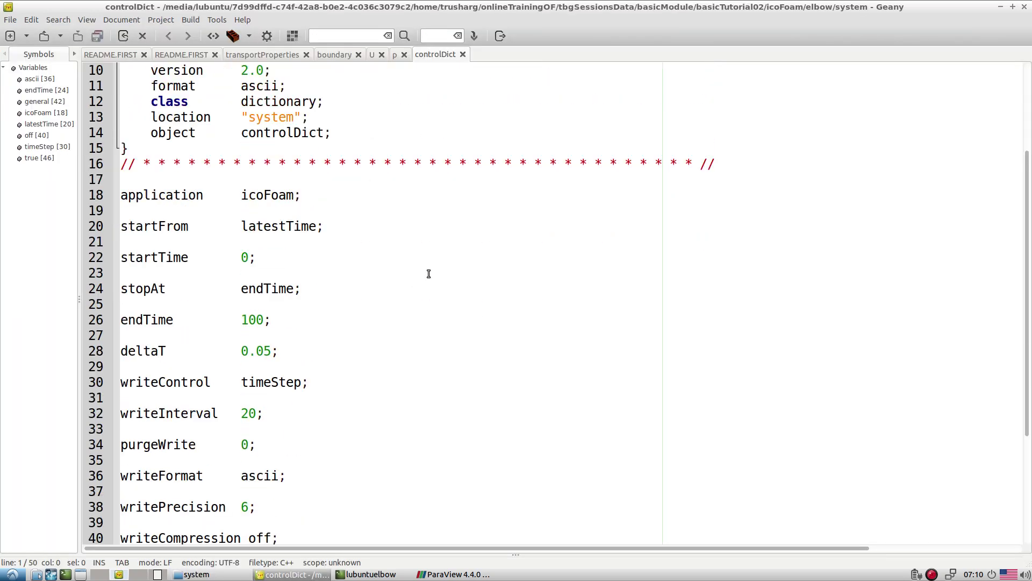
{"action": "scroll", "coordinate": [268, 241], "scroll_direction": "down", "scroll_amount": 1}
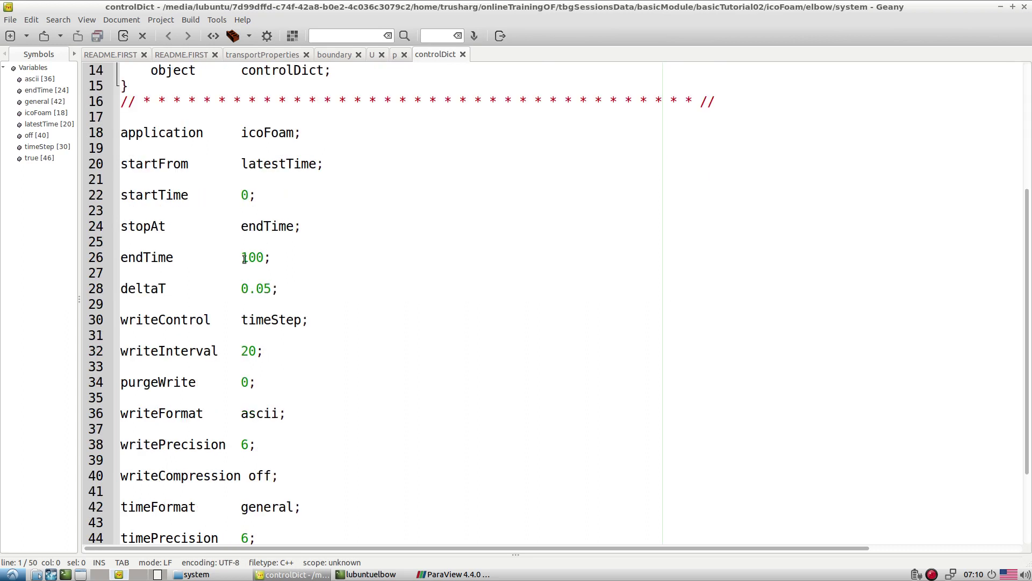
{"action": "left_click_drag", "start_coordinate": [243, 258], "coordinate": [267, 258]}
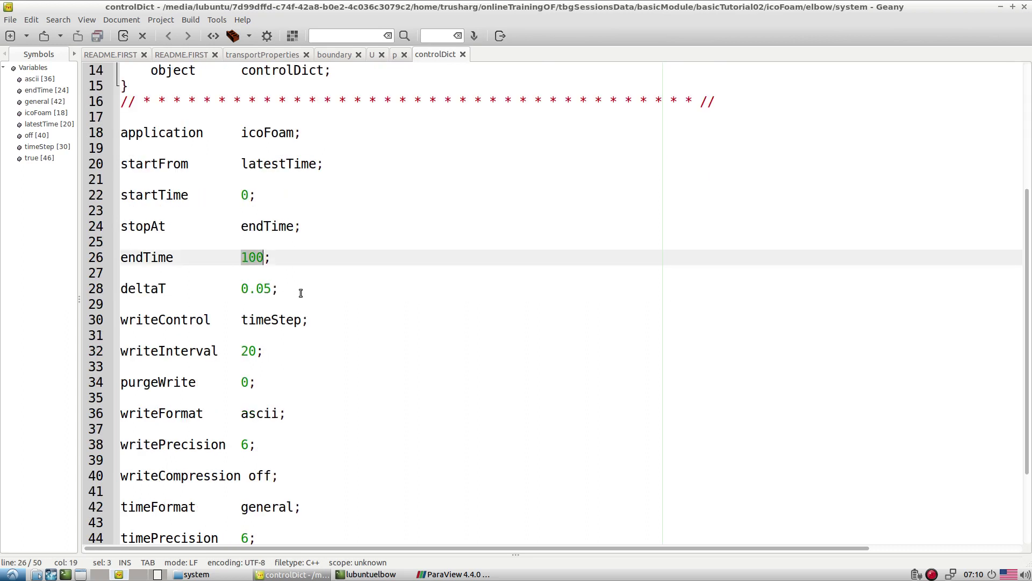
{"action": "scroll", "coordinate": [300, 293], "scroll_direction": "down", "scroll_amount": 1}
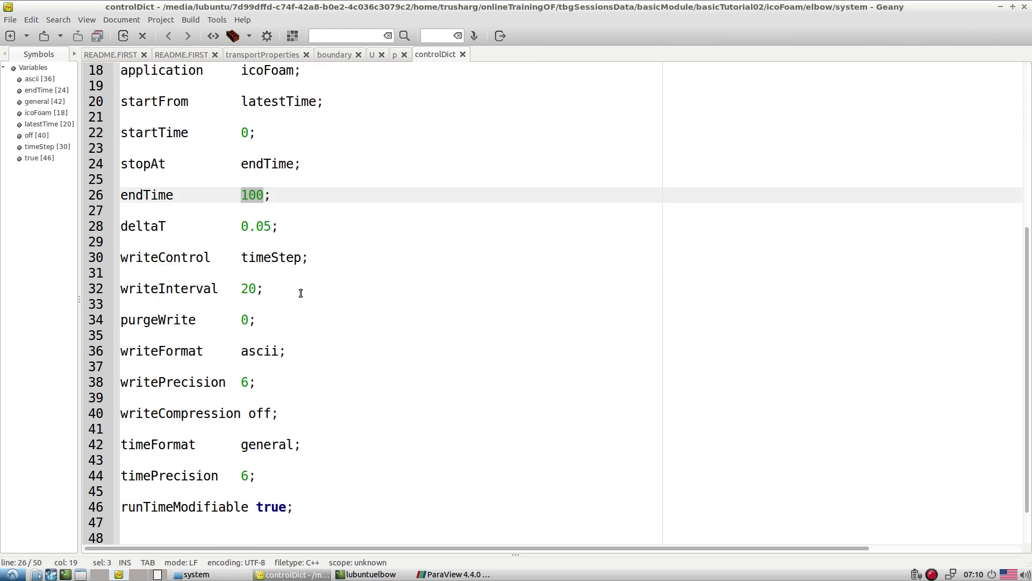
{"action": "scroll", "coordinate": [371, 322], "scroll_direction": "down", "scroll_amount": 1}
{"action": "scroll", "coordinate": [421, 343], "scroll_direction": "up", "scroll_amount": 1}
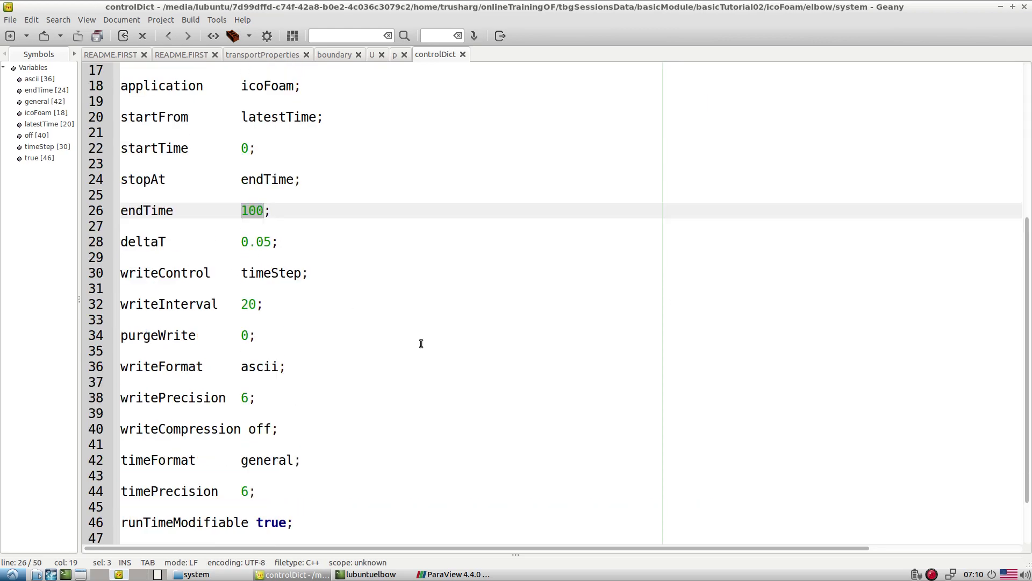
{"action": "scroll", "coordinate": [421, 344], "scroll_direction": "down", "scroll_amount": 1}
Step: Open fvSchemes from the system folder in Geany and examine the ddtSchemes entry and the other discretisation schemes
{"action": "left_click", "coordinate": [206, 572]}
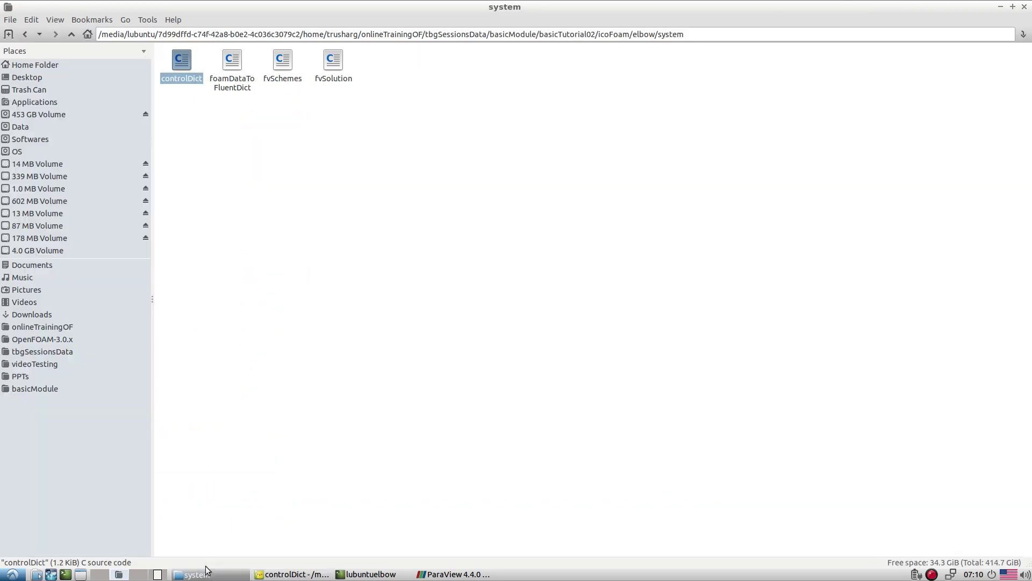
{"action": "right_click", "coordinate": [284, 87]}
{"action": "left_click", "coordinate": [314, 103]}
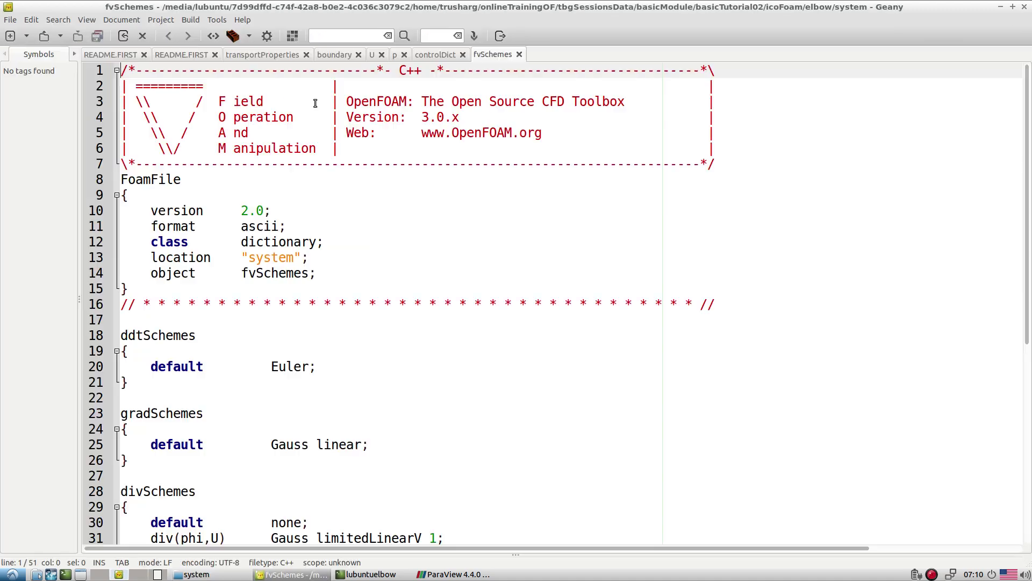
{"action": "scroll", "coordinate": [392, 289], "scroll_direction": "down", "scroll_amount": 2}
{"action": "double_click", "coordinate": [275, 225]}
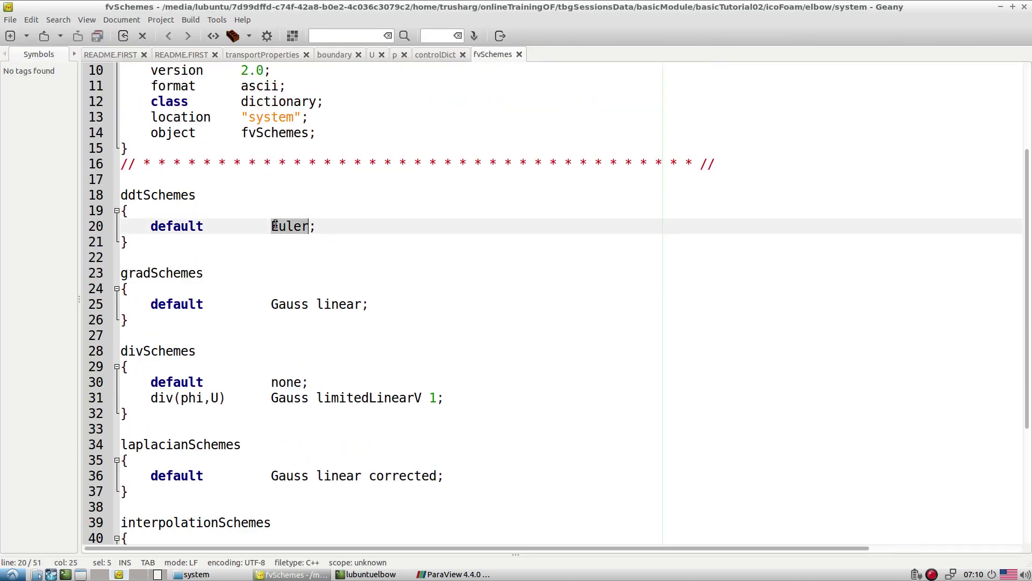
{"action": "scroll", "coordinate": [322, 278], "scroll_direction": "down", "scroll_amount": 4}
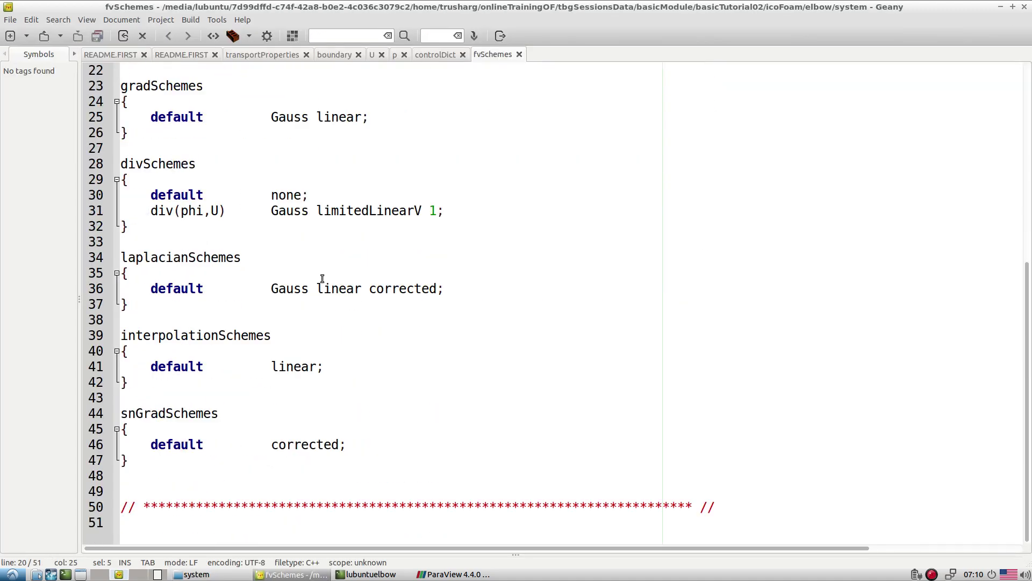
Step: Open fvSolution from the system folder in Geany and examine the solvers set for p and U
{"action": "left_click", "coordinate": [196, 574]}
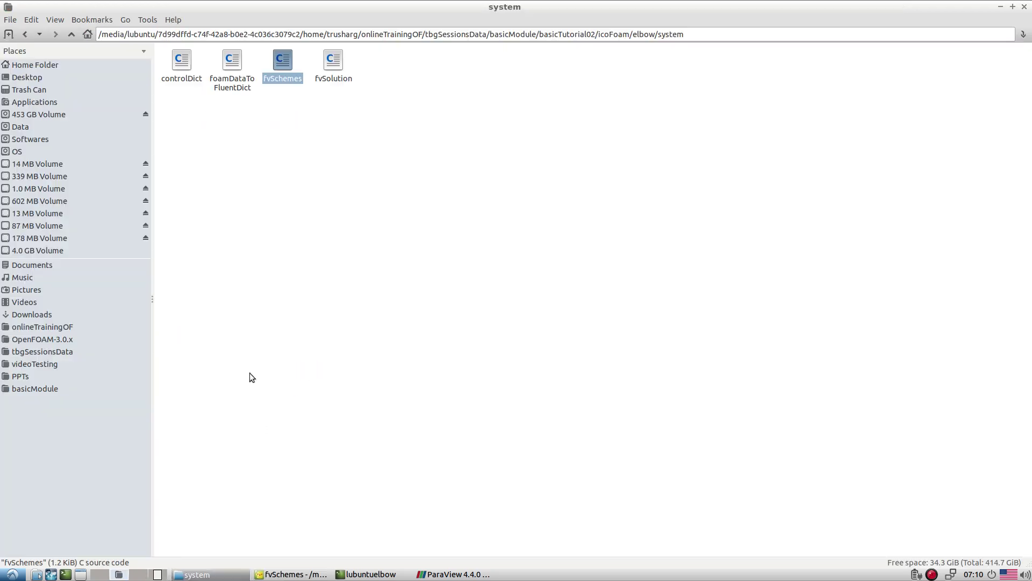
{"action": "left_click", "coordinate": [338, 74]}
{"action": "right_click", "coordinate": [337, 74]}
{"action": "left_click", "coordinate": [383, 107]}
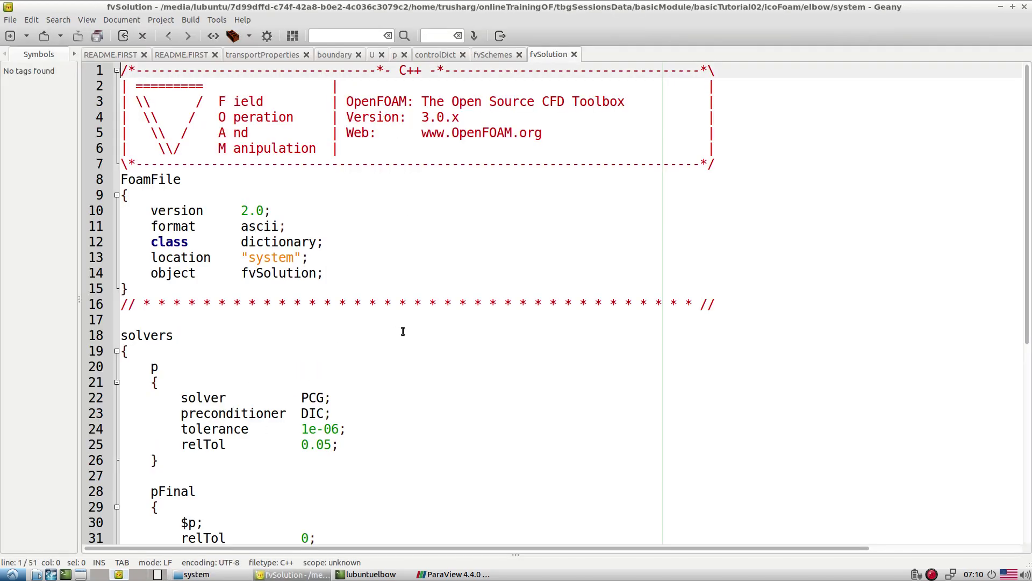
{"action": "scroll", "coordinate": [418, 321], "scroll_direction": "down", "scroll_amount": 2}
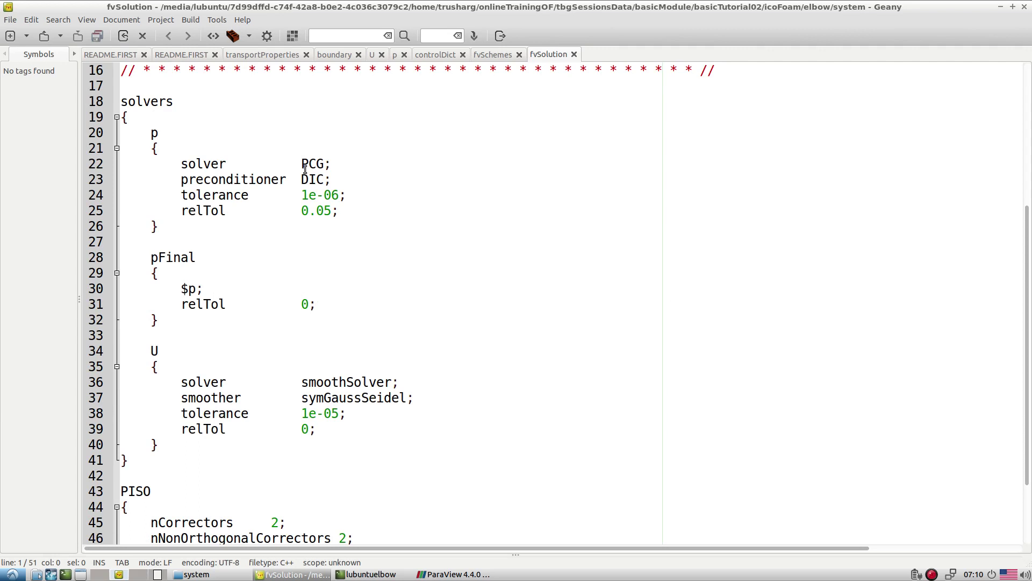
{"action": "left_click_drag", "start_coordinate": [302, 164], "coordinate": [321, 164]}
{"action": "scroll", "coordinate": [322, 232], "scroll_direction": "down", "scroll_amount": 1}
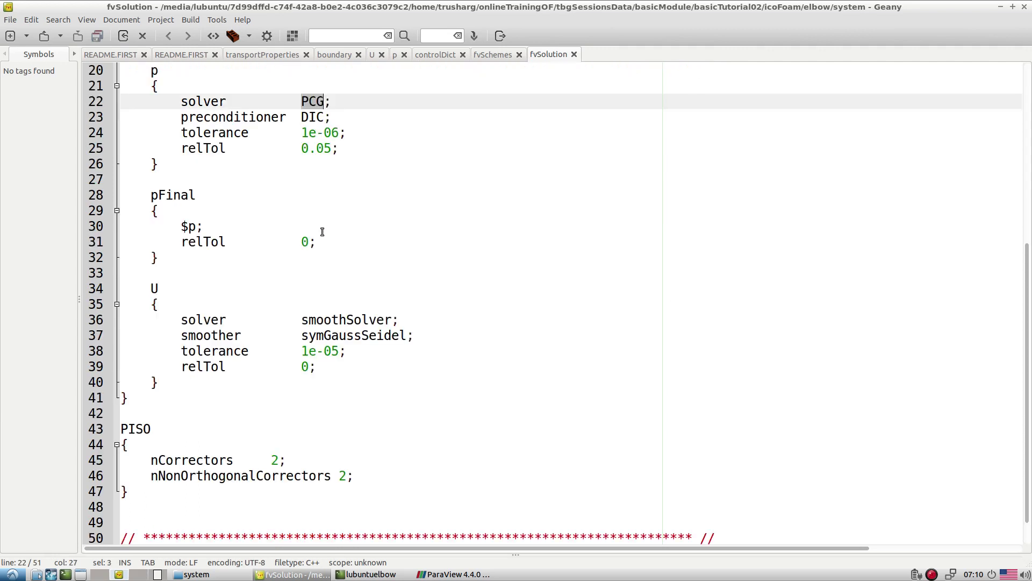
{"action": "double_click", "coordinate": [329, 319]}
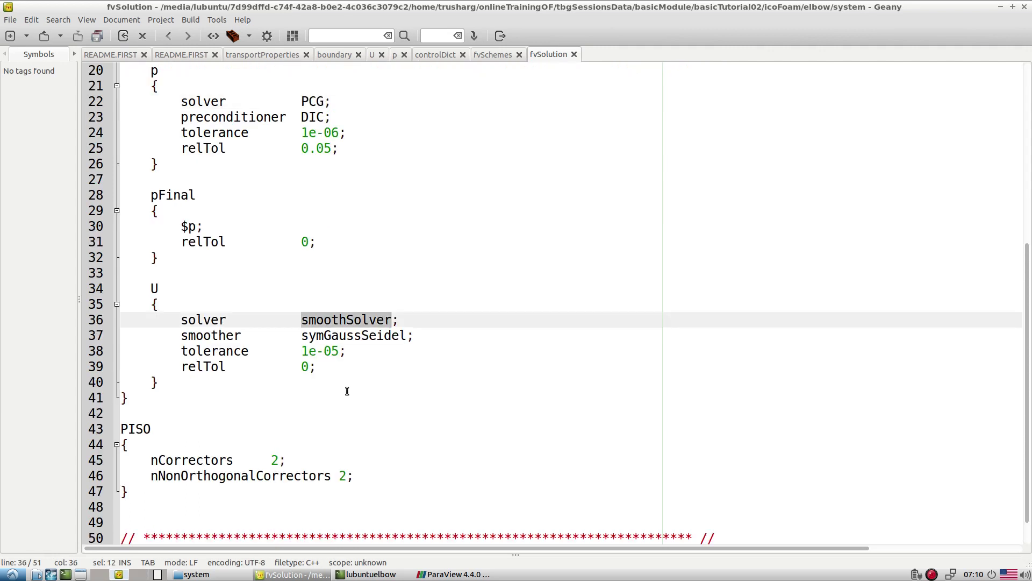
Step: Examine the nCorrectors and nNonOrthogonalCorrectors entries in the PISO section of fvSolution
{"action": "left_click_drag", "start_coordinate": [360, 476], "coordinate": [157, 464]}
{"action": "left_click", "coordinate": [163, 448]}
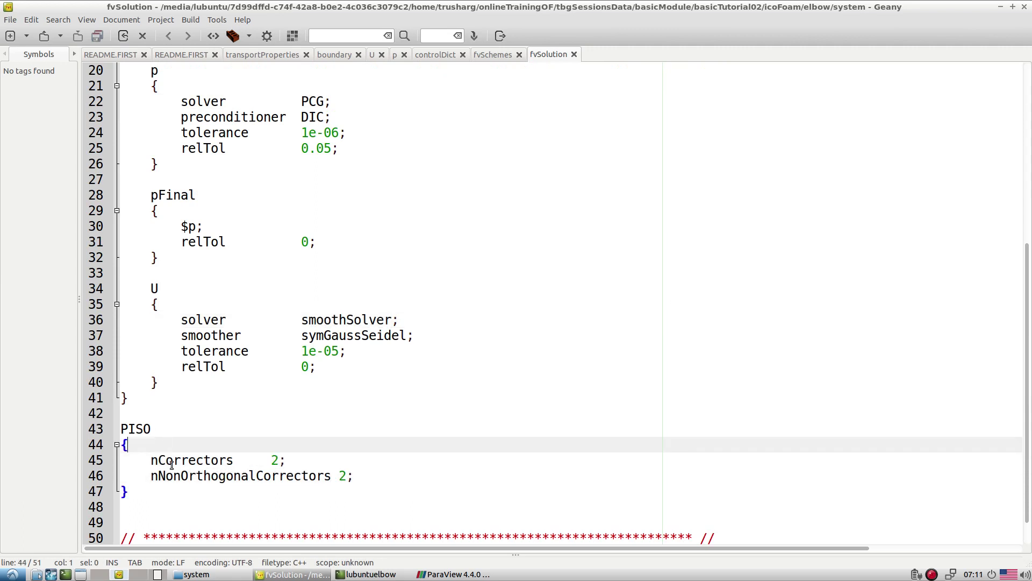
{"action": "left_click", "coordinate": [338, 475]}
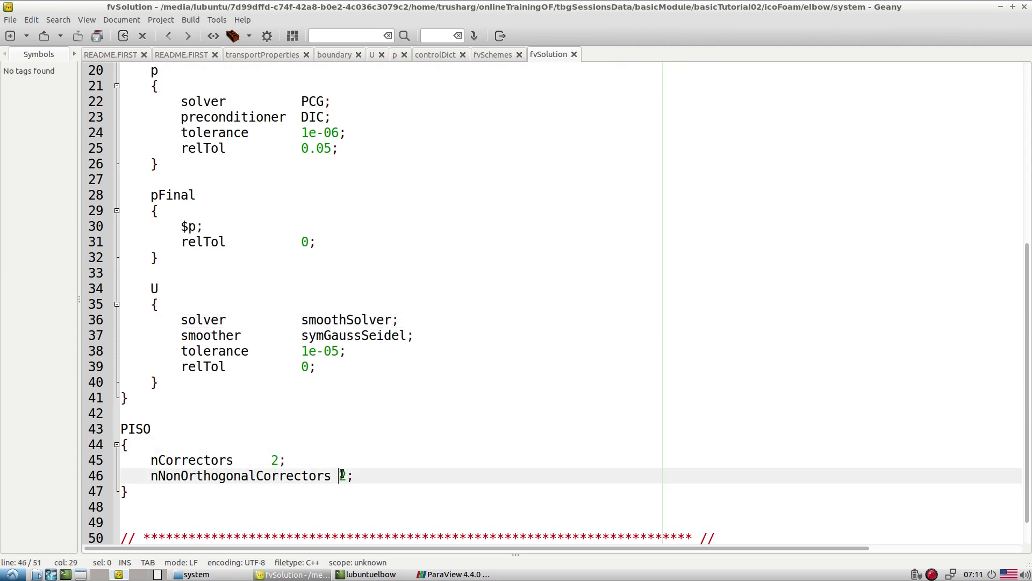
{"action": "left_click", "coordinate": [390, 470]}
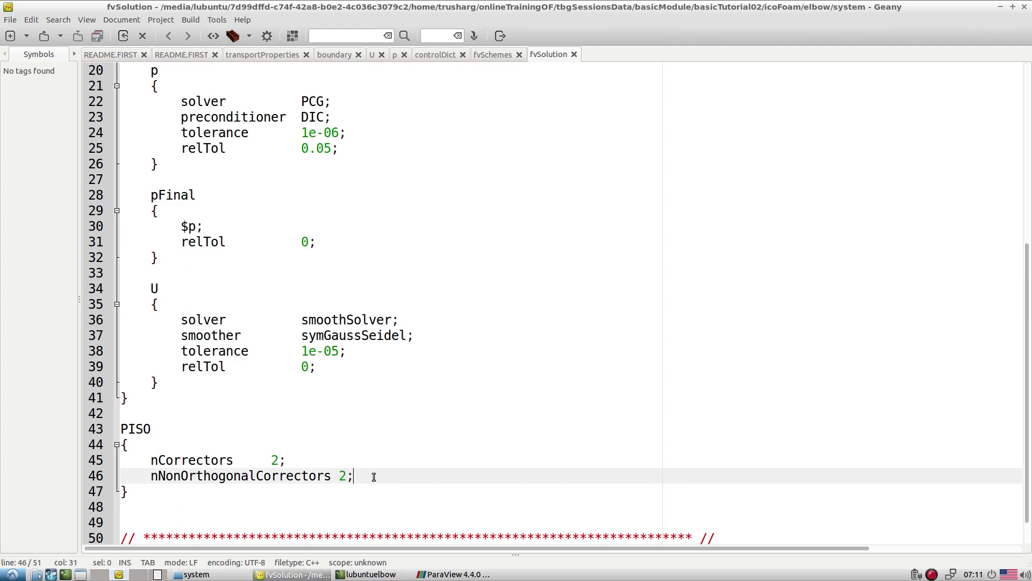
{"action": "left_click_drag", "start_coordinate": [348, 477], "coordinate": [122, 467]}
{"action": "left_click", "coordinate": [340, 467]}
{"action": "left_click", "coordinate": [357, 480]}
{"action": "left_click_drag", "start_coordinate": [346, 477], "coordinate": [338, 477]}
{"action": "left_click", "coordinate": [372, 464]}
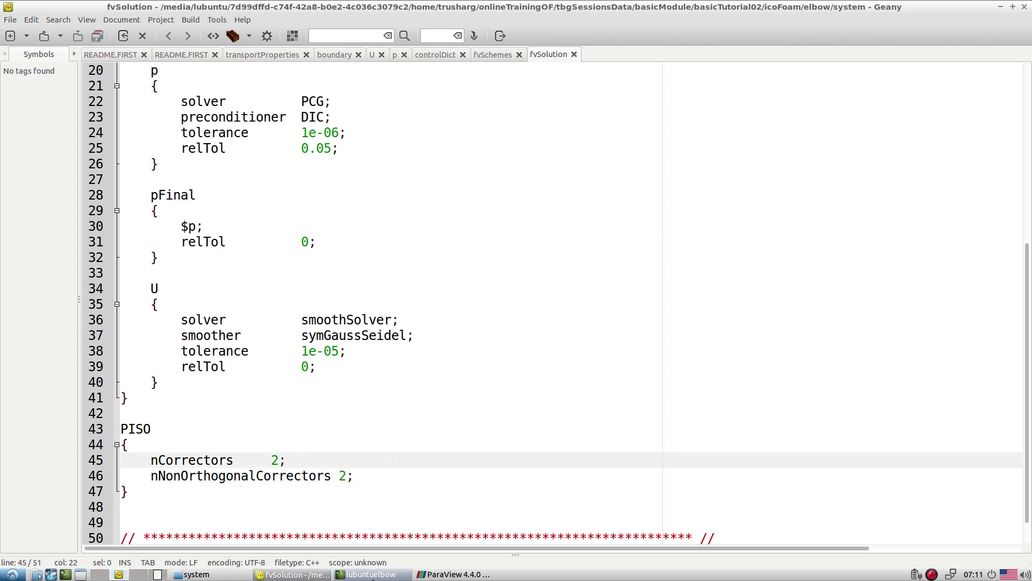
Step: Interrupt the running paraFoam in the case's terminal and return to Geany
{"action": "left_click", "coordinate": [371, 574]}
{"action": "key", "text": "ctrl+c"}
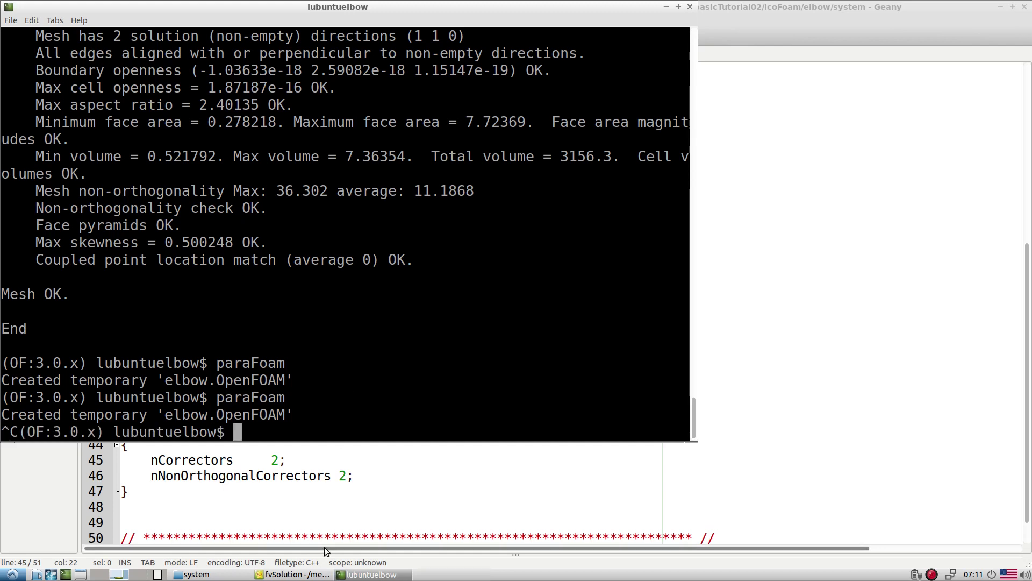
{"action": "key", "text": "alt+Tab"}
Step: Copy the command "icoFoam > log.icofoam &" from the elbow case's README.FIRST and run it in the case's terminal
{"action": "left_click", "coordinate": [161, 55]}
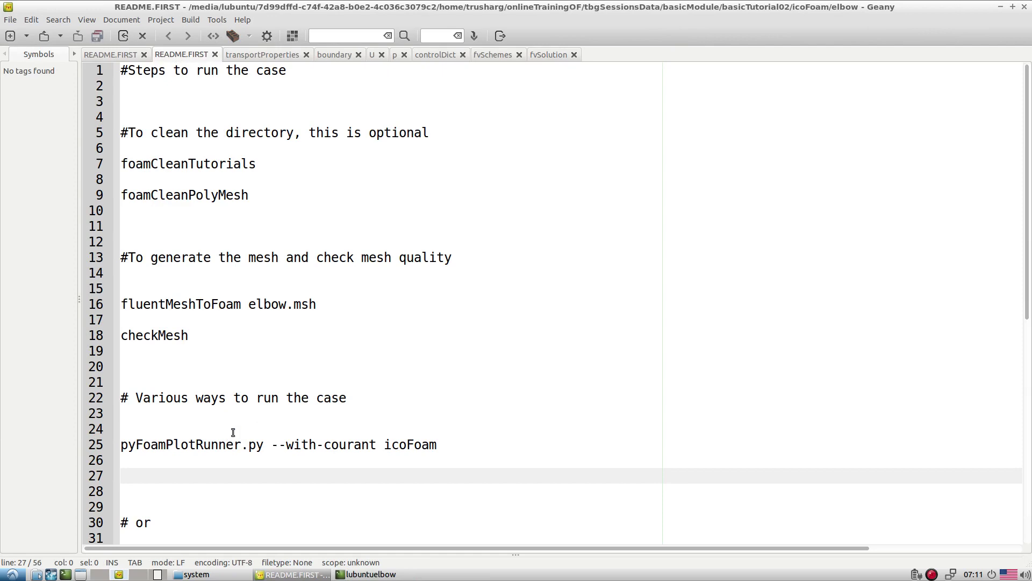
{"action": "scroll", "coordinate": [232, 433], "scroll_direction": "down", "scroll_amount": 5}
{"action": "triple_click", "coordinate": [242, 351]}
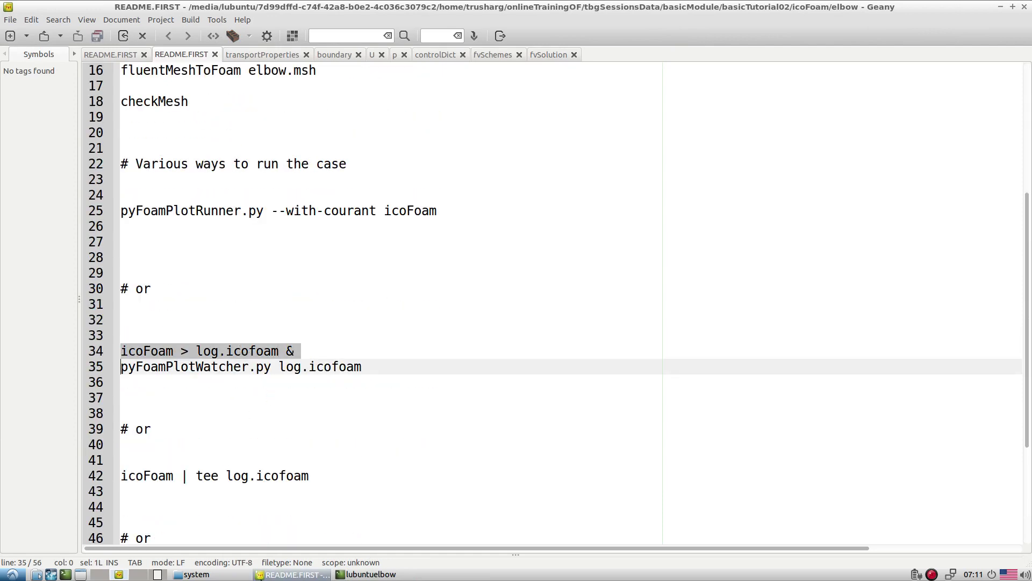
{"action": "left_click", "coordinate": [371, 574]}
{"action": "middle_click", "coordinate": [413, 335]}
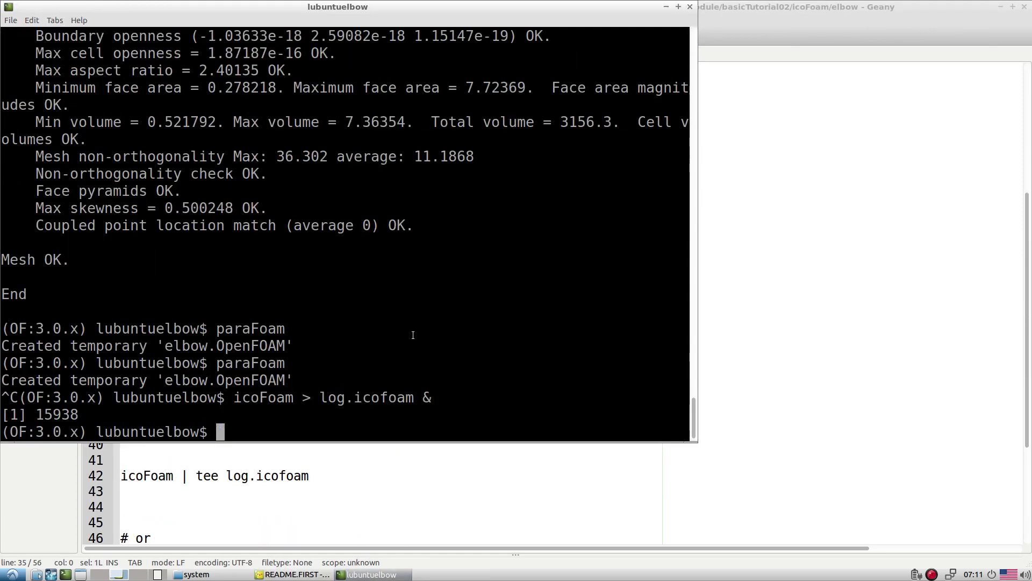
Step: Copy the command "pyFoamPlotWatcher.py log.icofoam" from the elbow case's README.FIRST and run it in the case's terminal
{"action": "left_click", "coordinate": [385, 479]}
{"action": "triple_click", "coordinate": [304, 366]}
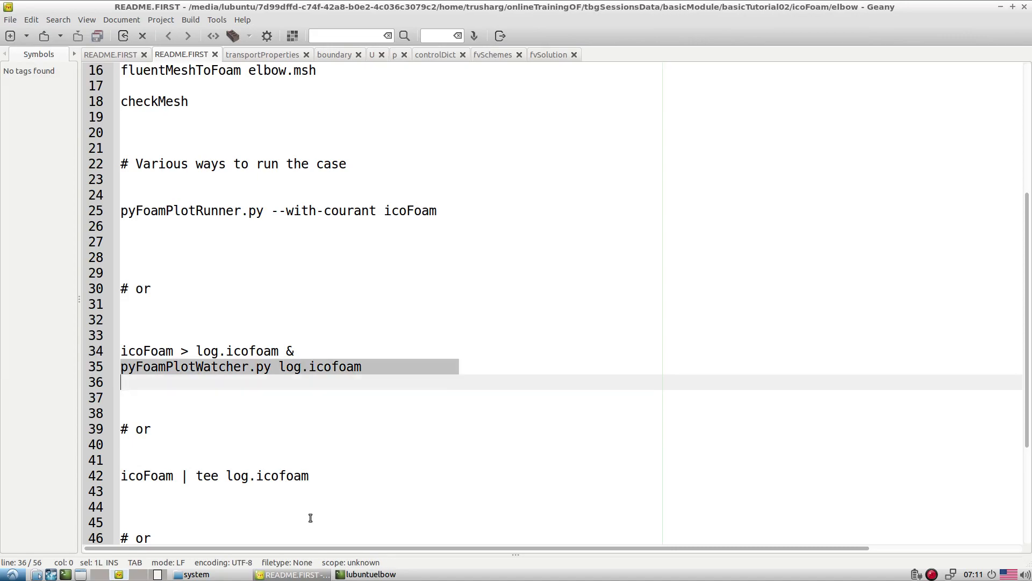
{"action": "left_click", "coordinate": [355, 575]}
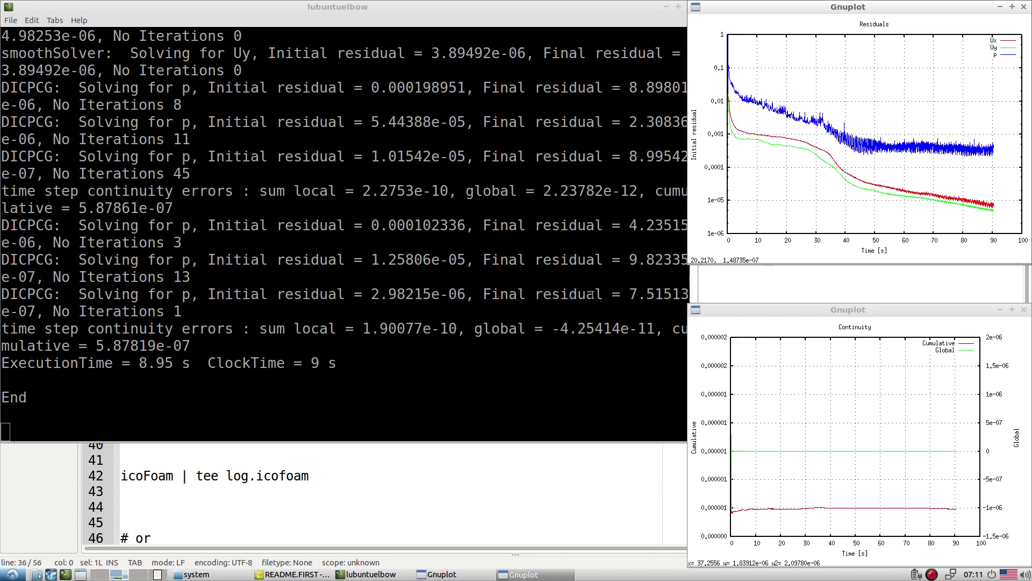
Step: Interrupt the running plot watcher in the case's terminal and launch paraFoam
{"action": "left_click", "coordinate": [518, 414]}
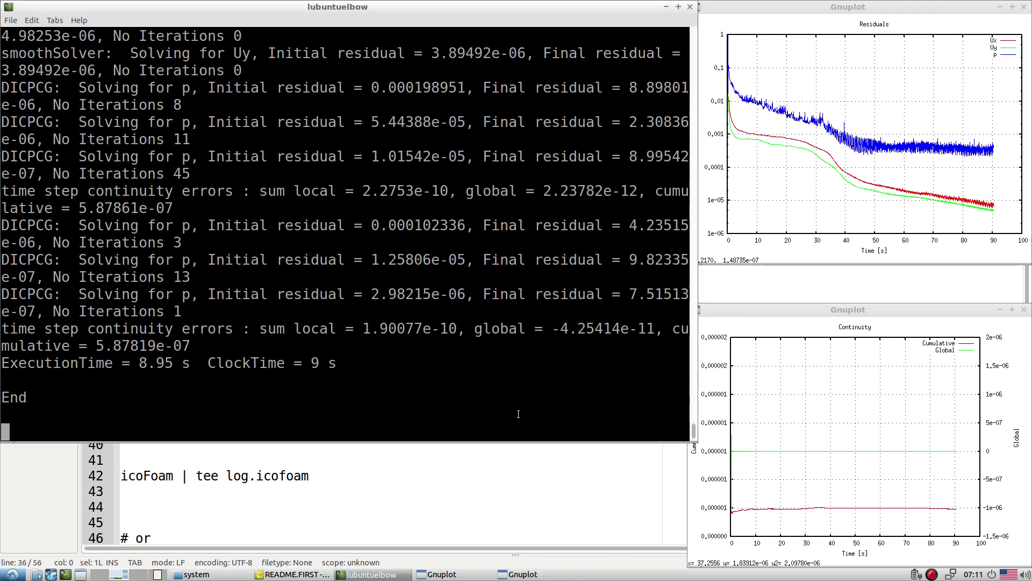
{"action": "key", "text": "ctrl+c"}
{"action": "type", "text": "paraFoam"}
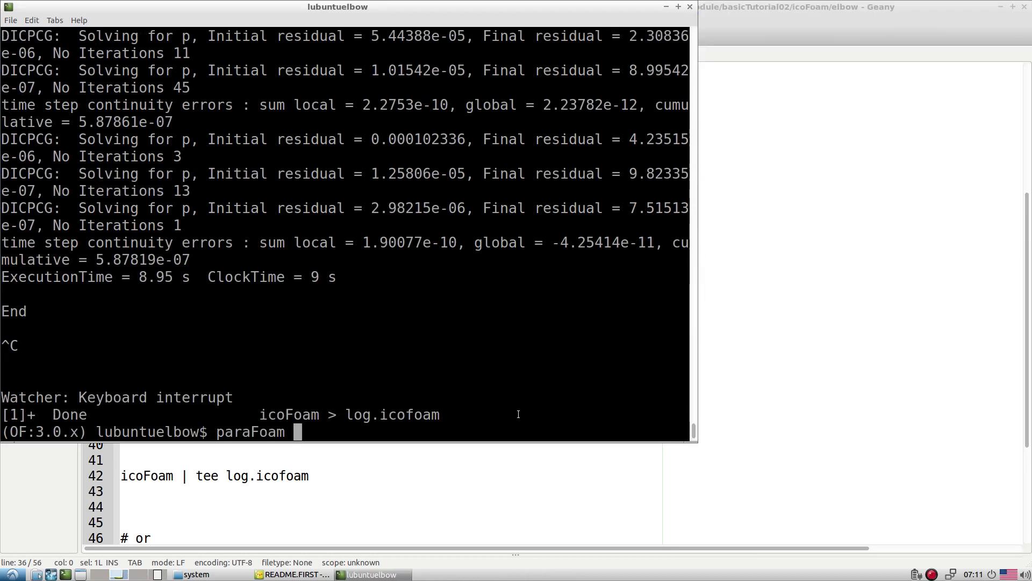
{"action": "key", "text": "Return"}
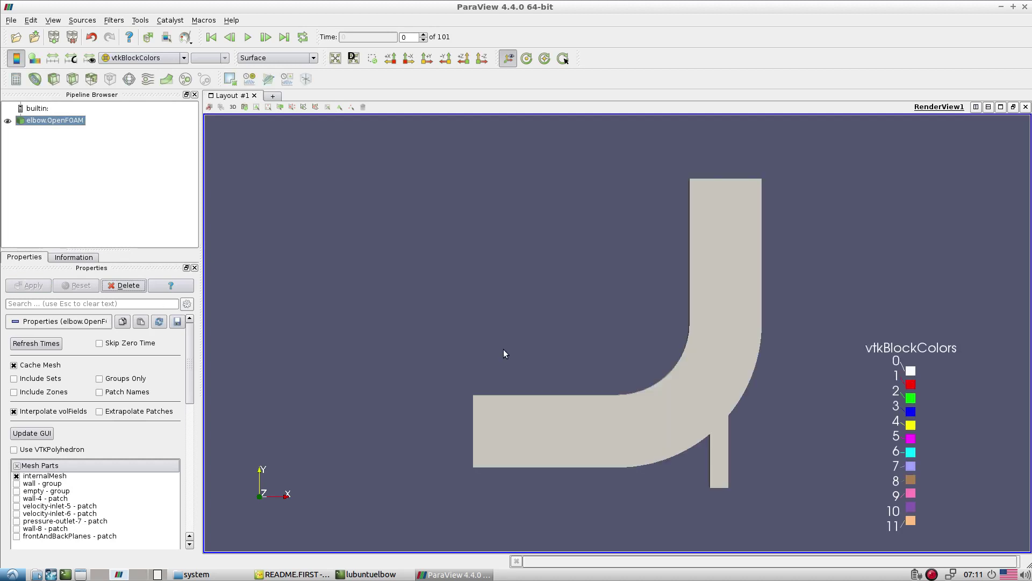
Step: Colour the elbow model by the velocity field U and inspect its inlets from several angles
{"action": "left_click", "coordinate": [142, 58]}
{"action": "left_click", "coordinate": [131, 77]}
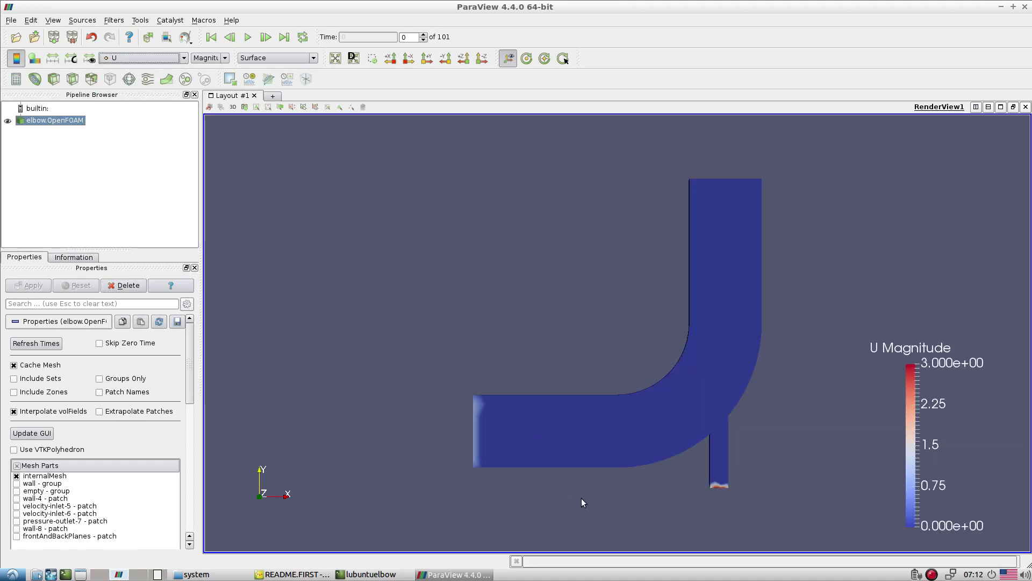
{"action": "left_click_drag", "start_coordinate": [506, 443], "coordinate": [557, 345]}
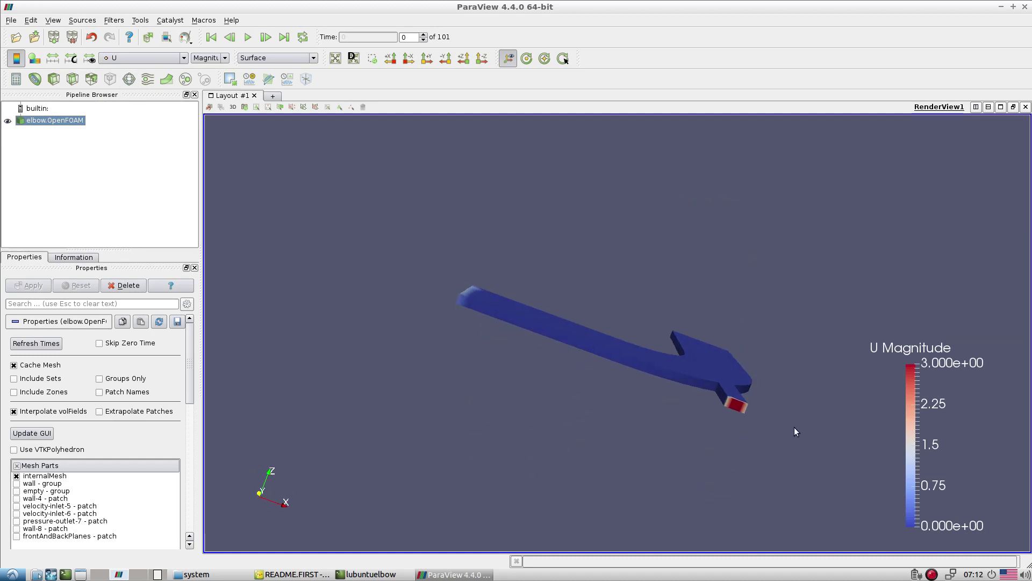
{"action": "left_click_drag", "start_coordinate": [707, 387], "coordinate": [344, 279]}
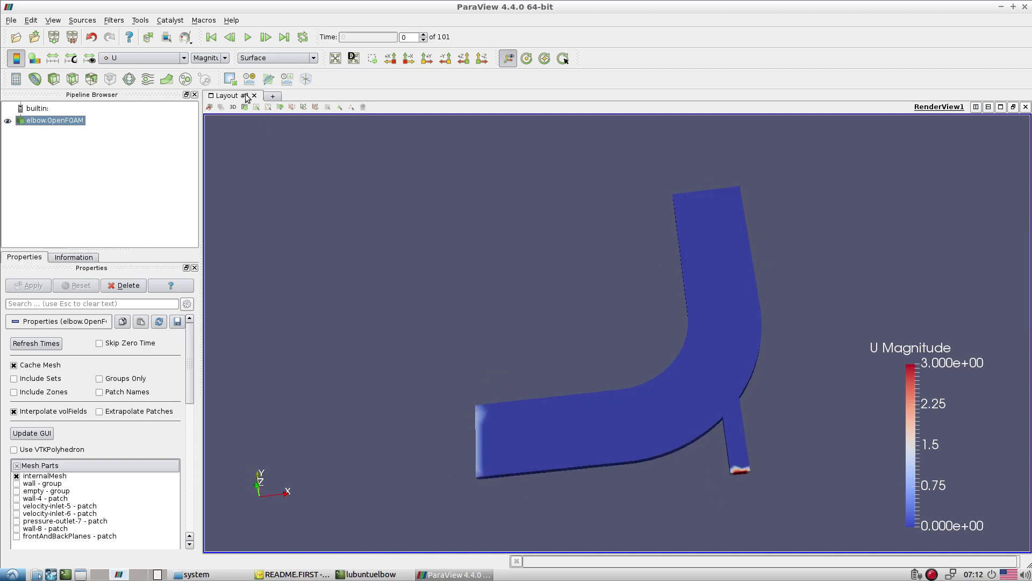
Step: Examine the X component and then the Y component of U on the elbow's inlets
{"action": "left_click", "coordinate": [210, 57]}
{"action": "left_click", "coordinate": [204, 75]}
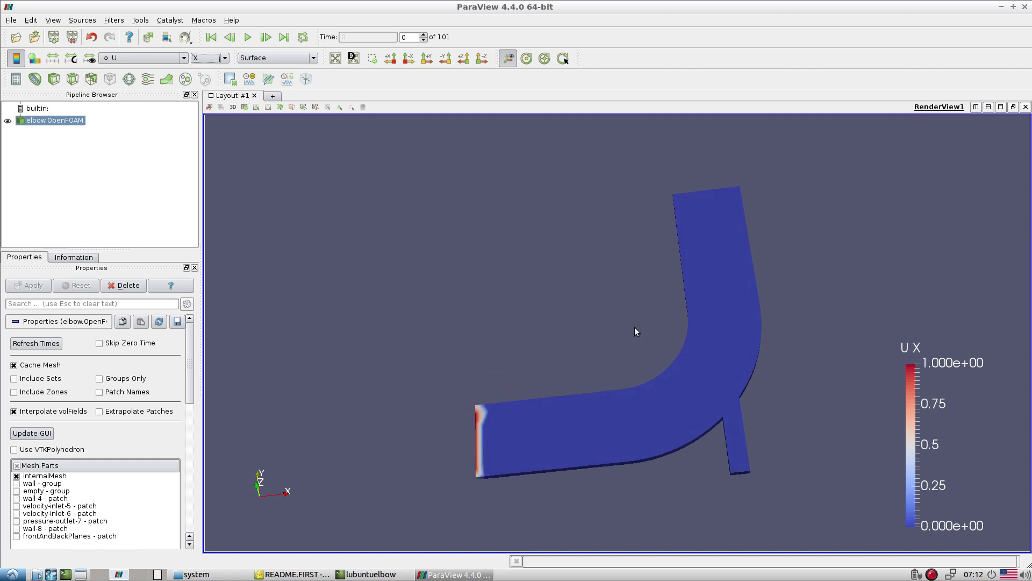
{"action": "left_click_drag", "start_coordinate": [634, 326], "coordinate": [510, 209]}
{"action": "left_click", "coordinate": [215, 58]}
{"action": "left_click", "coordinate": [207, 84]}
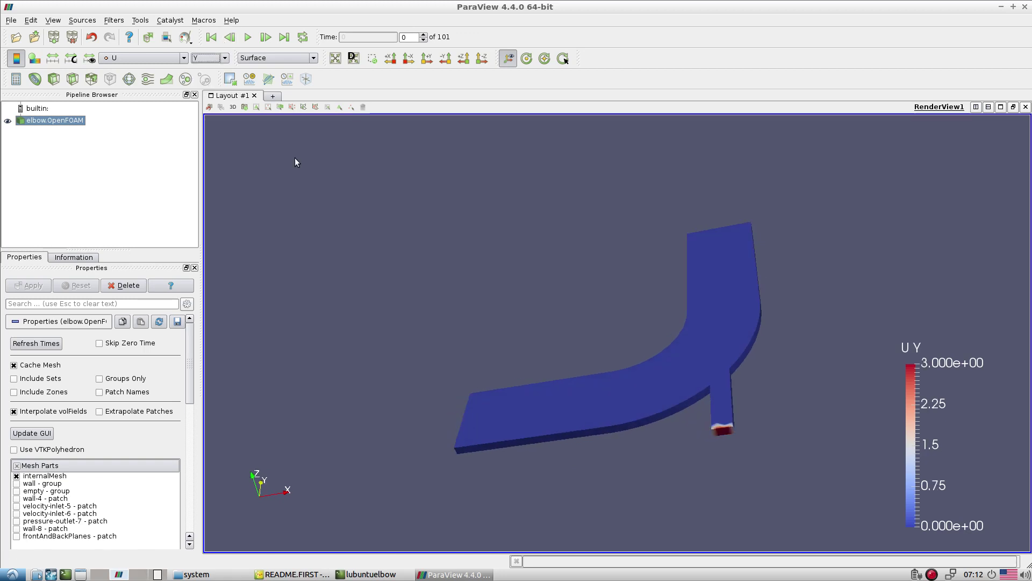
{"action": "left_click_drag", "start_coordinate": [295, 157], "coordinate": [691, 394]}
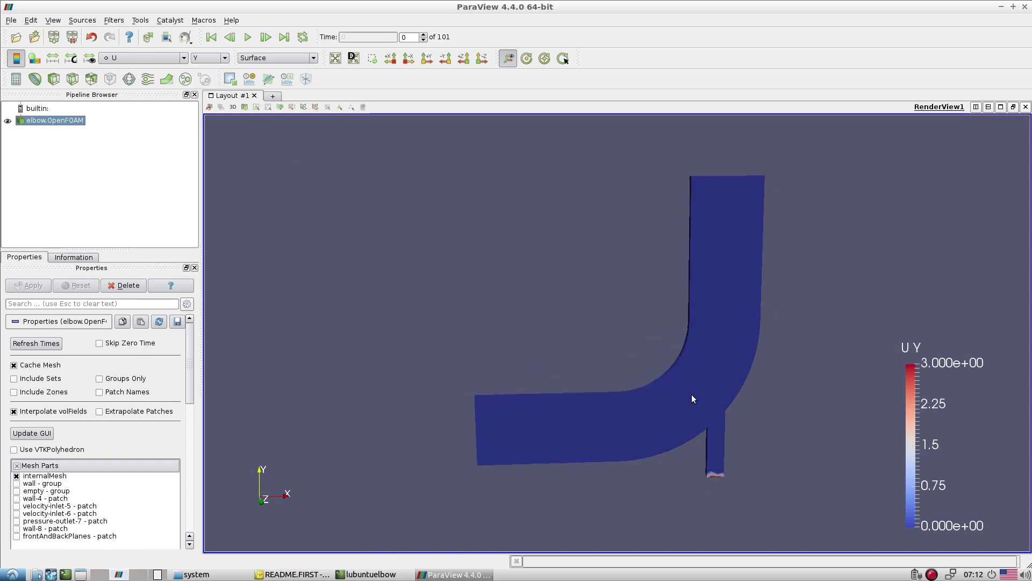
Step: Set the U colouring back to Magnitude and play the flow animation through all time steps
{"action": "left_click", "coordinate": [141, 58]}
{"action": "left_click", "coordinate": [209, 62]}
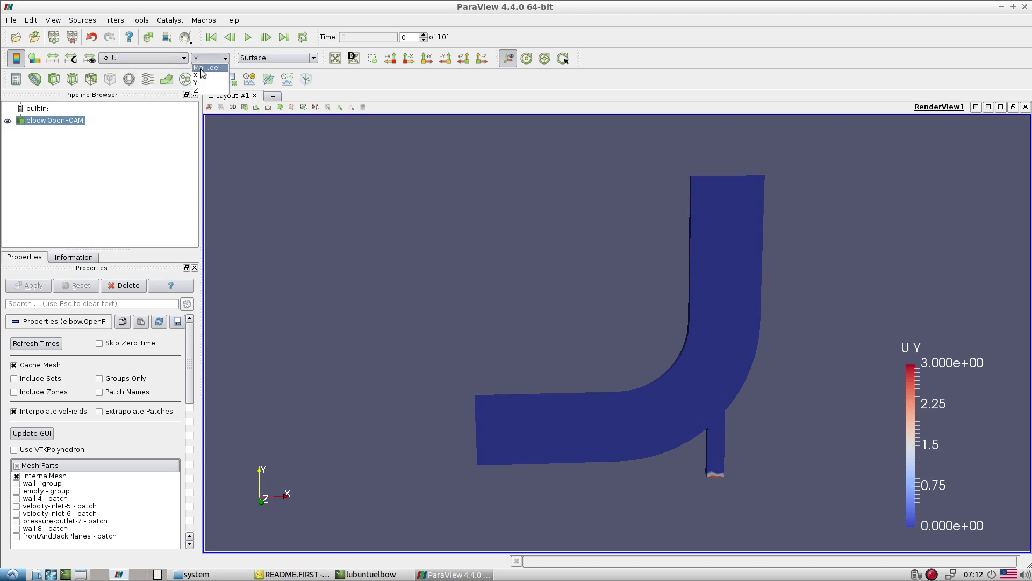
{"action": "left_click", "coordinate": [207, 67]}
{"action": "left_click", "coordinate": [248, 37]}
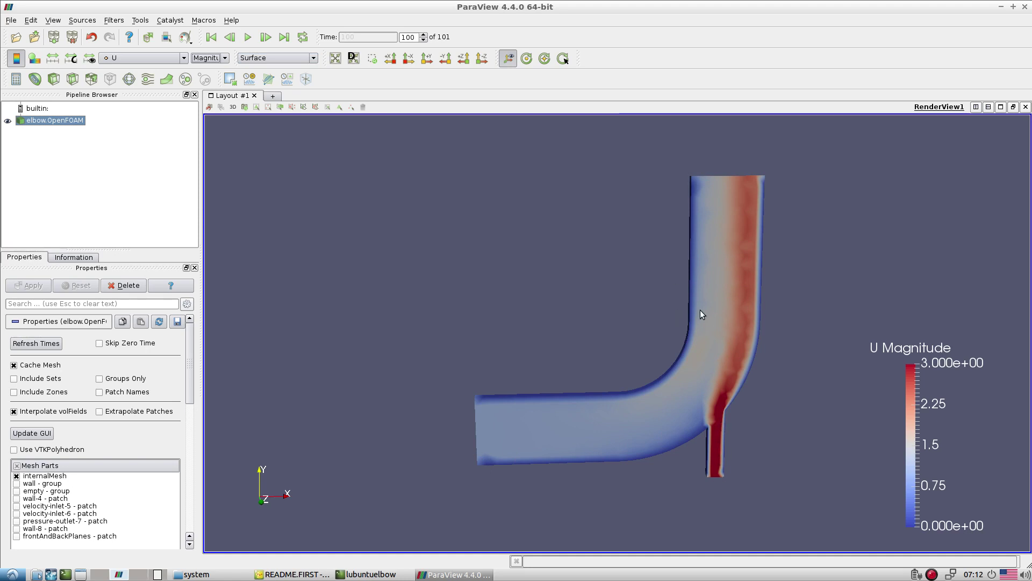
{"action": "left_click_drag", "start_coordinate": [700, 286], "coordinate": [717, 367]}
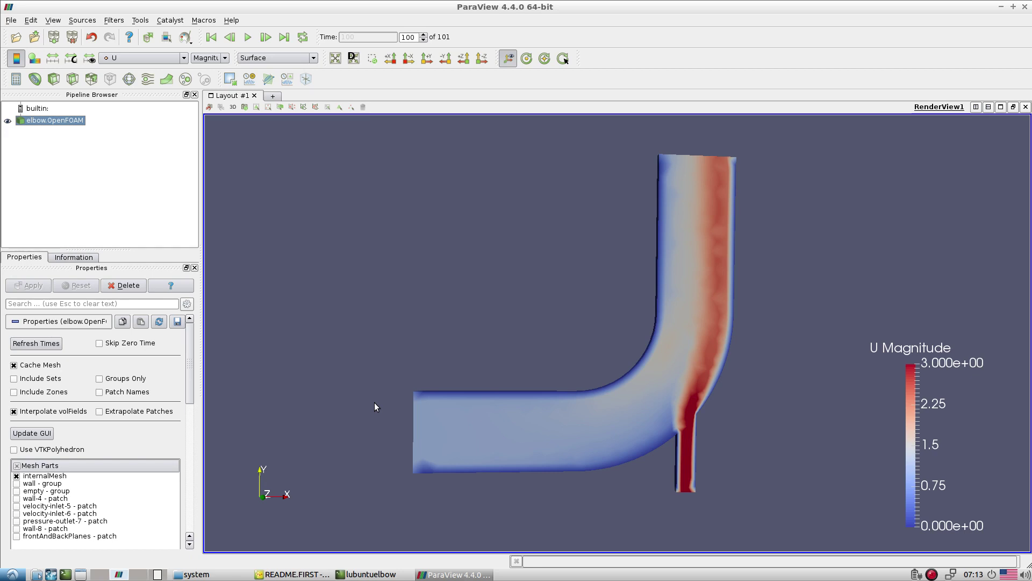
Step: Switch to Geany and review the cavity, circular cylinder and elbow test cases listed in the basicTutorial02 README.FIRST
{"action": "left_click", "coordinate": [293, 575]}
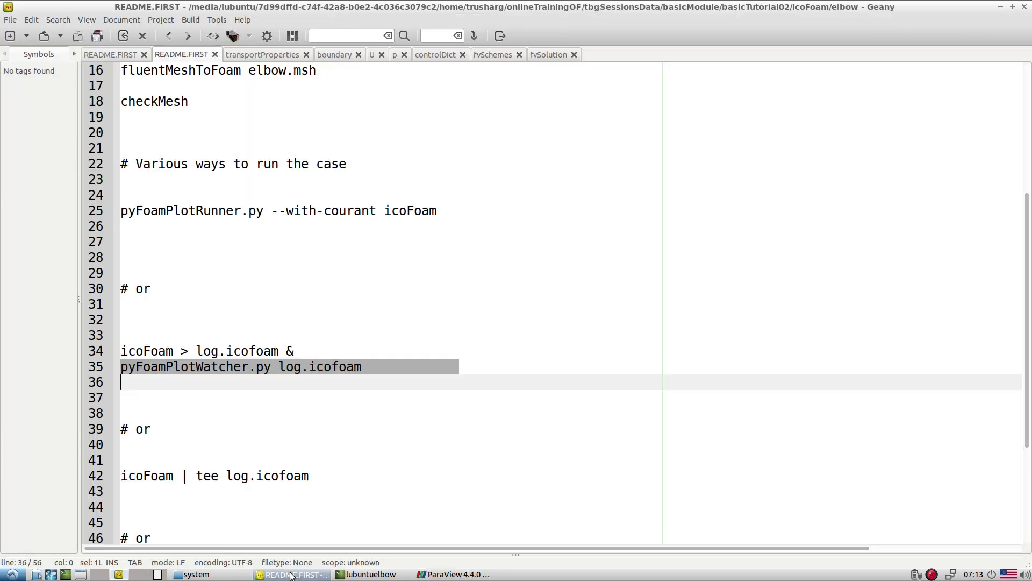
{"action": "left_click", "coordinate": [129, 56]}
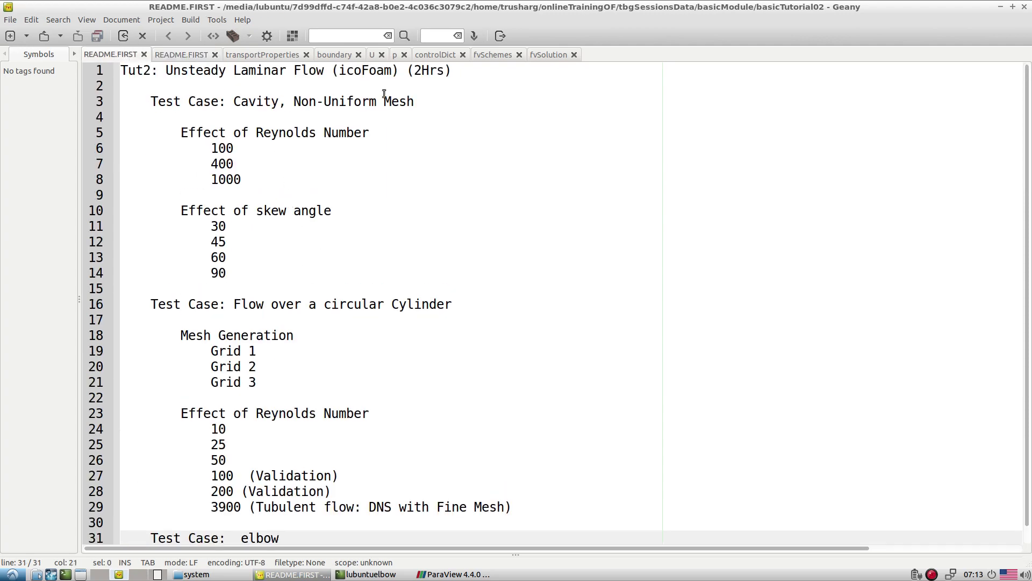
{"action": "left_click_drag", "start_coordinate": [338, 70], "coordinate": [390, 70]}
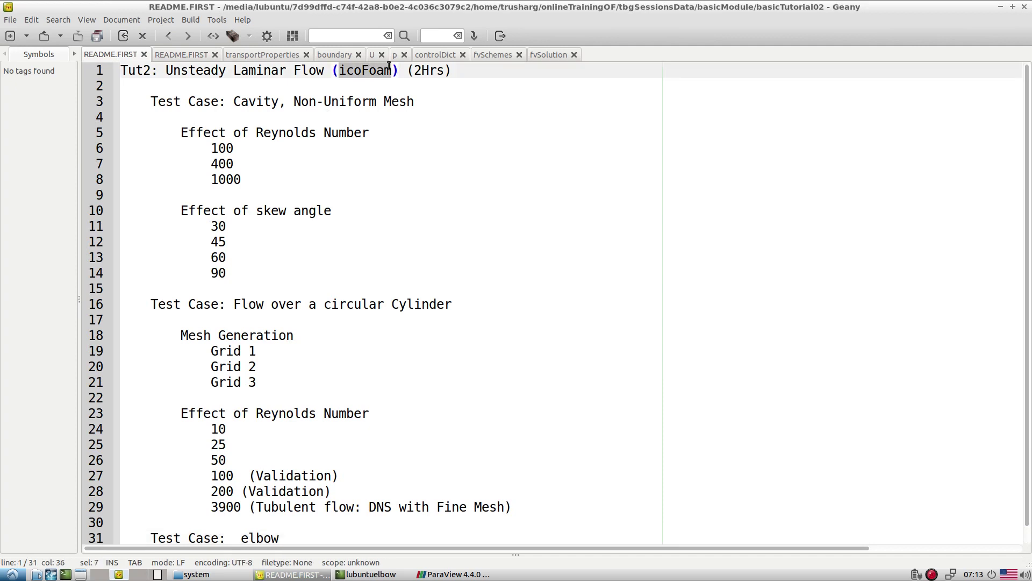
{"action": "scroll", "coordinate": [405, 148], "scroll_direction": "down", "scroll_amount": 1}
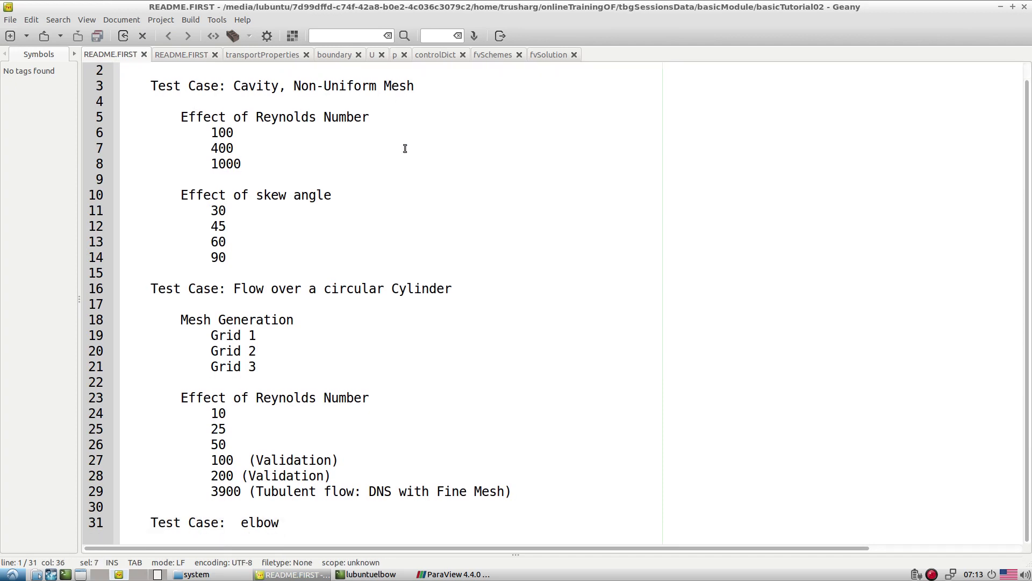
{"action": "scroll", "coordinate": [405, 148], "scroll_direction": "up", "scroll_amount": 1}
{"action": "left_click", "coordinate": [236, 101]}
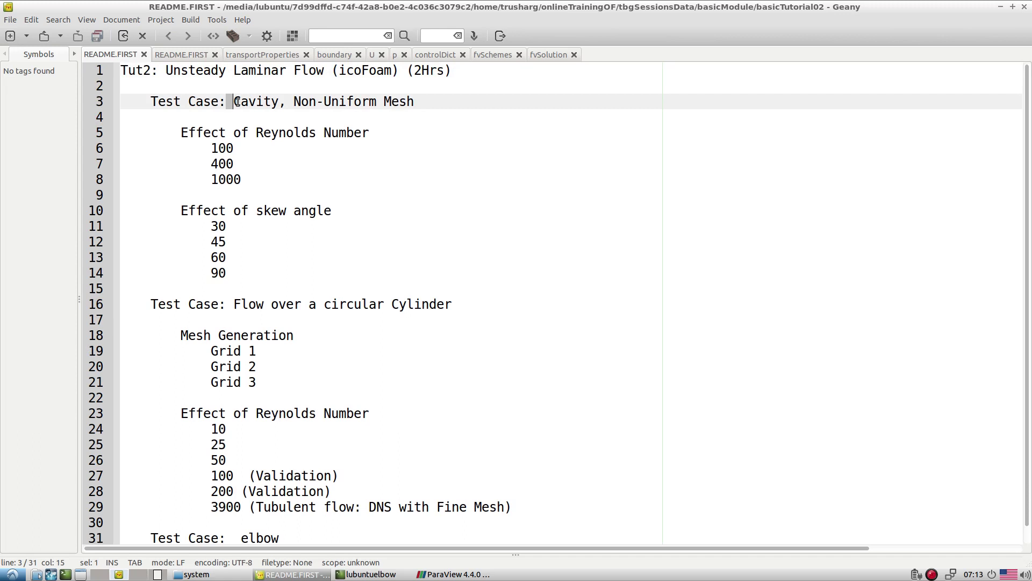
{"action": "left_click_drag", "start_coordinate": [236, 102], "coordinate": [263, 102]}
{"action": "scroll", "coordinate": [300, 115], "scroll_direction": "down", "scroll_amount": 1}
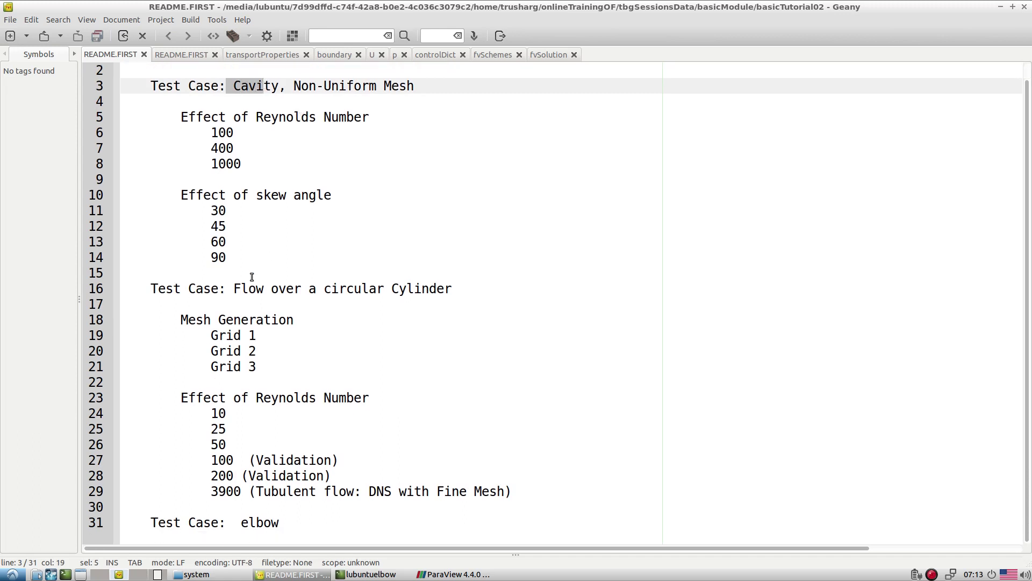
{"action": "left_click_drag", "start_coordinate": [234, 289], "coordinate": [460, 298]}
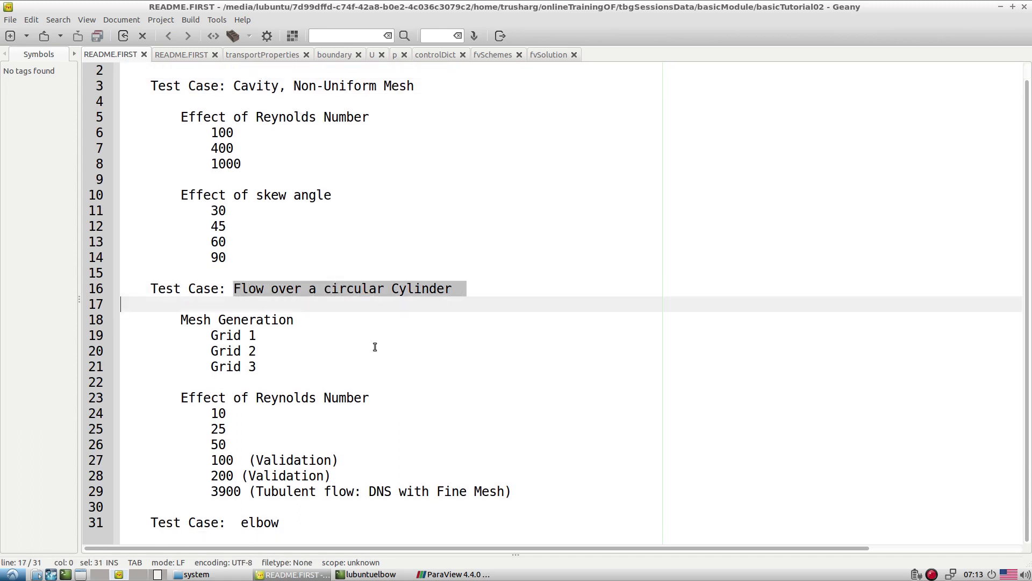
{"action": "double_click", "coordinate": [265, 519]}
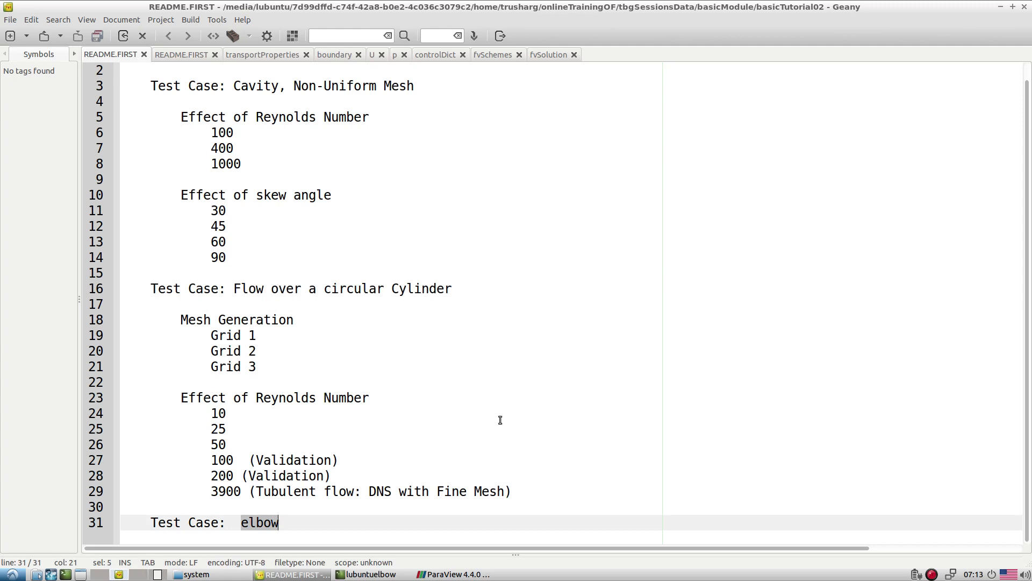
{"action": "left_click", "coordinate": [455, 429]}
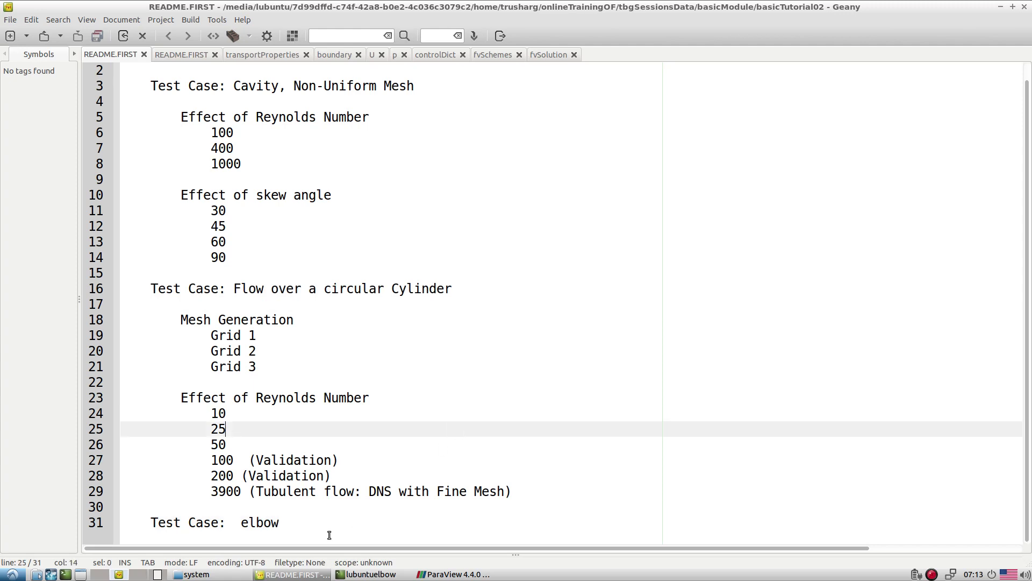
{"action": "left_click", "coordinate": [289, 526]}
Step: Open foamDataToFluentDict from the elbow case's system folder in Geany
{"action": "left_click", "coordinate": [196, 574]}
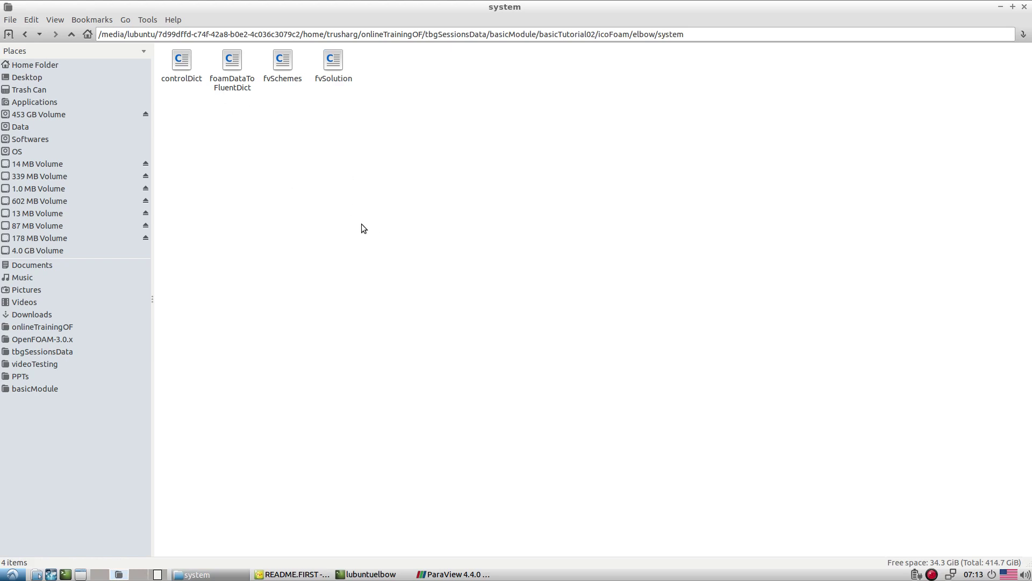
{"action": "left_click", "coordinate": [221, 88]}
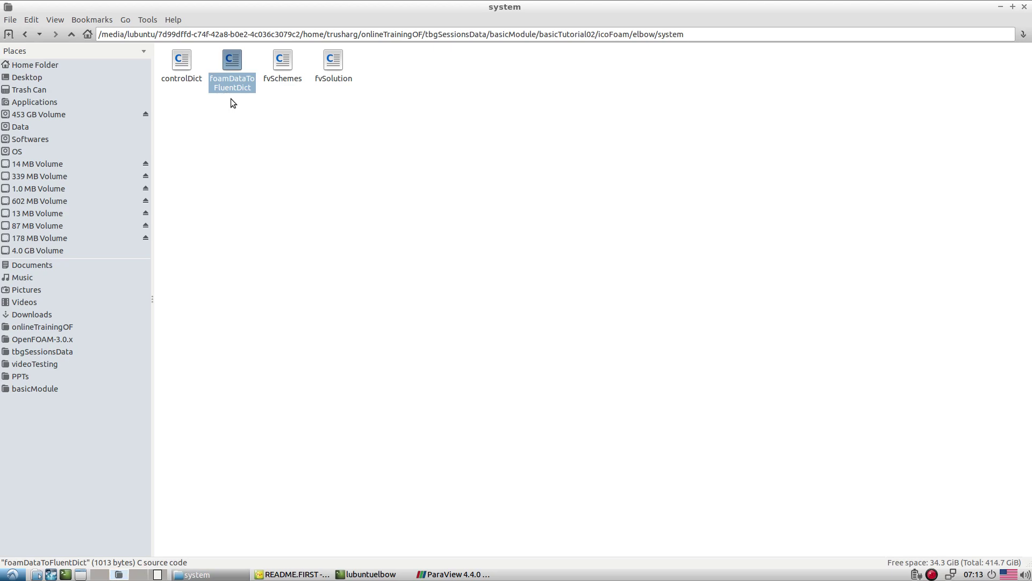
{"action": "right_click", "coordinate": [232, 88]}
{"action": "left_click", "coordinate": [453, 154]}
{"action": "right_click", "coordinate": [237, 89]}
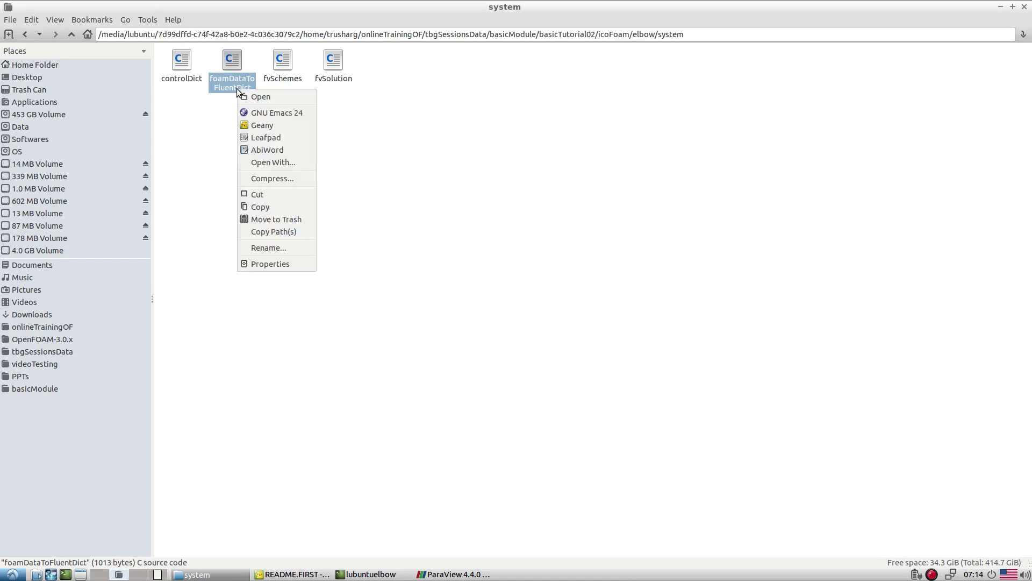
{"action": "left_click", "coordinate": [260, 125]}
{"action": "scroll", "coordinate": [459, 312], "scroll_direction": "down", "scroll_amount": 2}
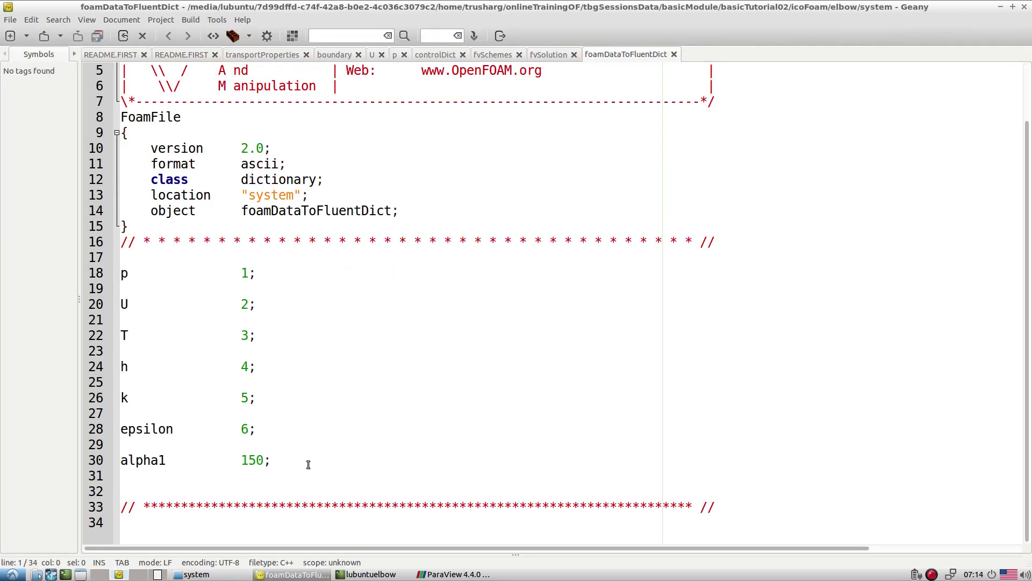
Step: Examine the numbers assigned to the fields p through alpha1 in foamDataToFluentDict and the dictionary's object name
{"action": "left_click_drag", "start_coordinate": [308, 464], "coordinate": [118, 274]}
{"action": "left_click", "coordinate": [252, 276]}
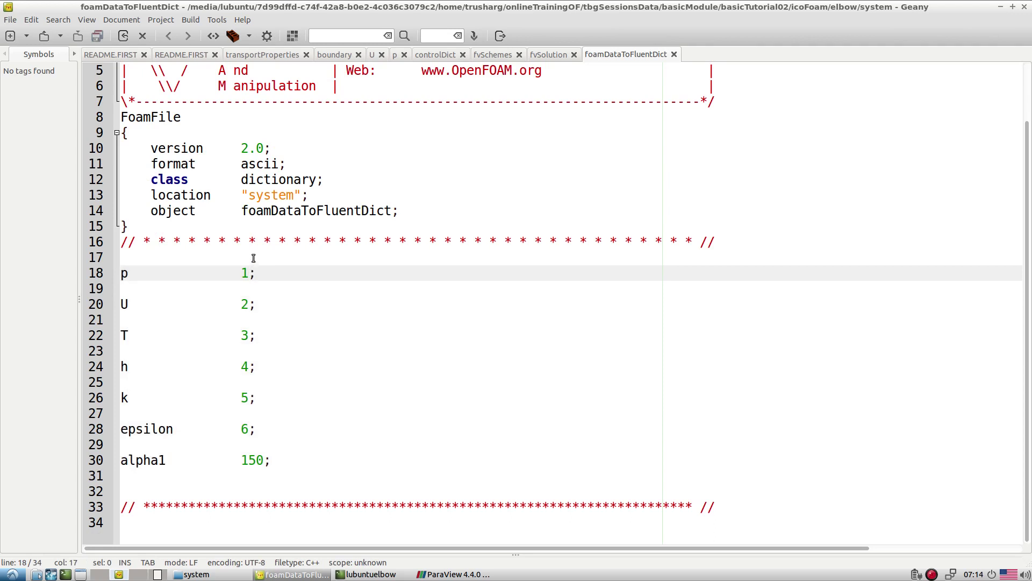
{"action": "left_click_drag", "start_coordinate": [253, 258], "coordinate": [263, 459]}
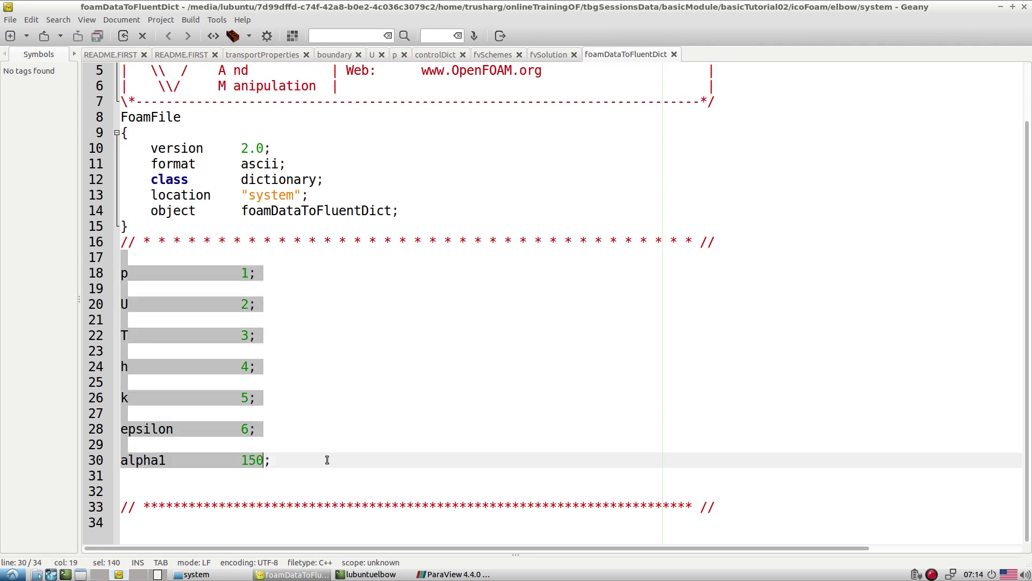
{"action": "left_click", "coordinate": [327, 460]}
{"action": "left_click_drag", "start_coordinate": [249, 273], "coordinate": [241, 273]}
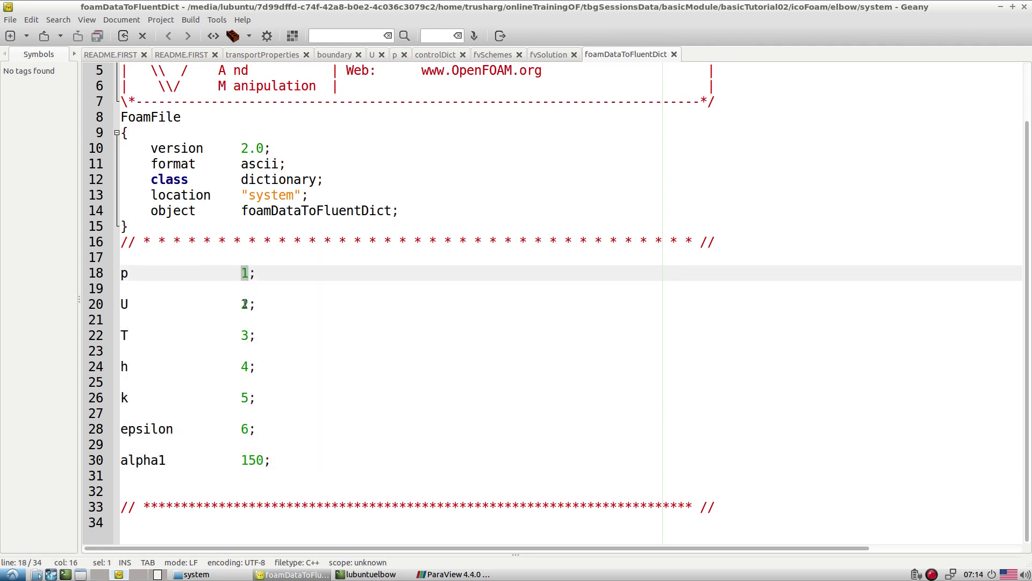
{"action": "double_click", "coordinate": [244, 304]}
{"action": "double_click", "coordinate": [244, 335]}
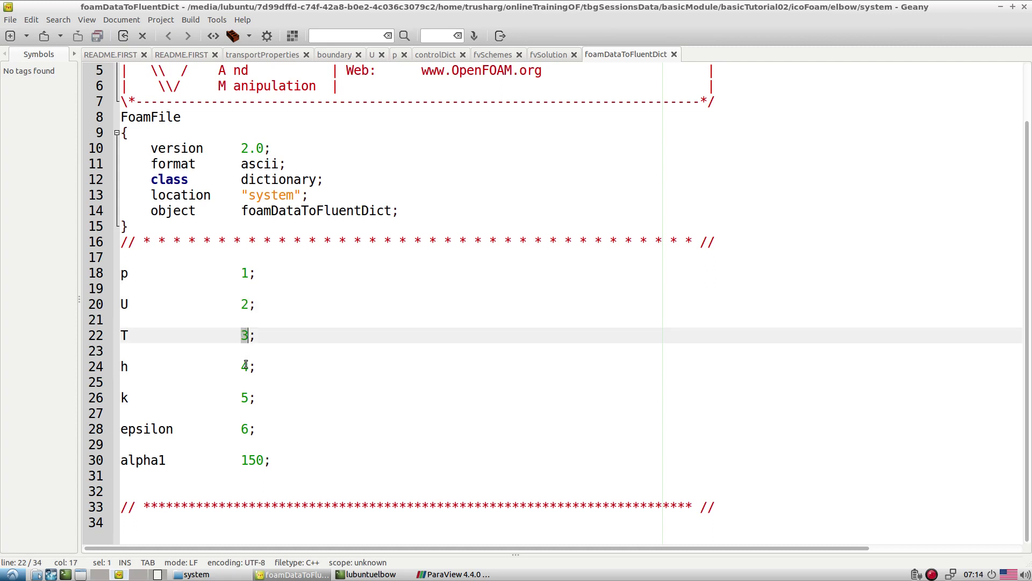
{"action": "double_click", "coordinate": [245, 365]}
{"action": "double_click", "coordinate": [243, 398]}
{"action": "left_click", "coordinate": [242, 429]}
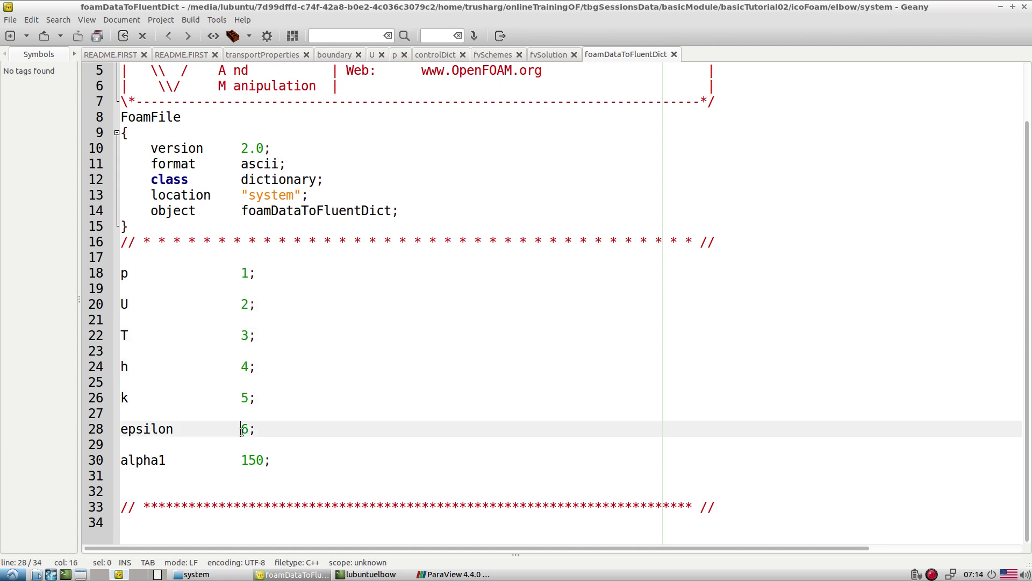
{"action": "double_click", "coordinate": [242, 429]}
{"action": "left_click_drag", "start_coordinate": [242, 460], "coordinate": [267, 459]}
{"action": "left_click", "coordinate": [296, 455]}
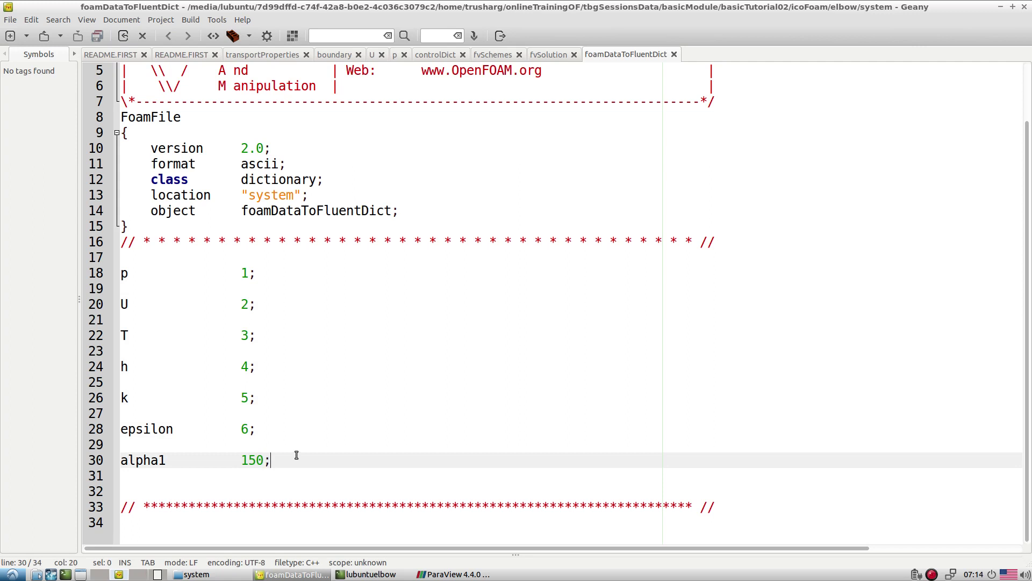
{"action": "double_click", "coordinate": [308, 211]}
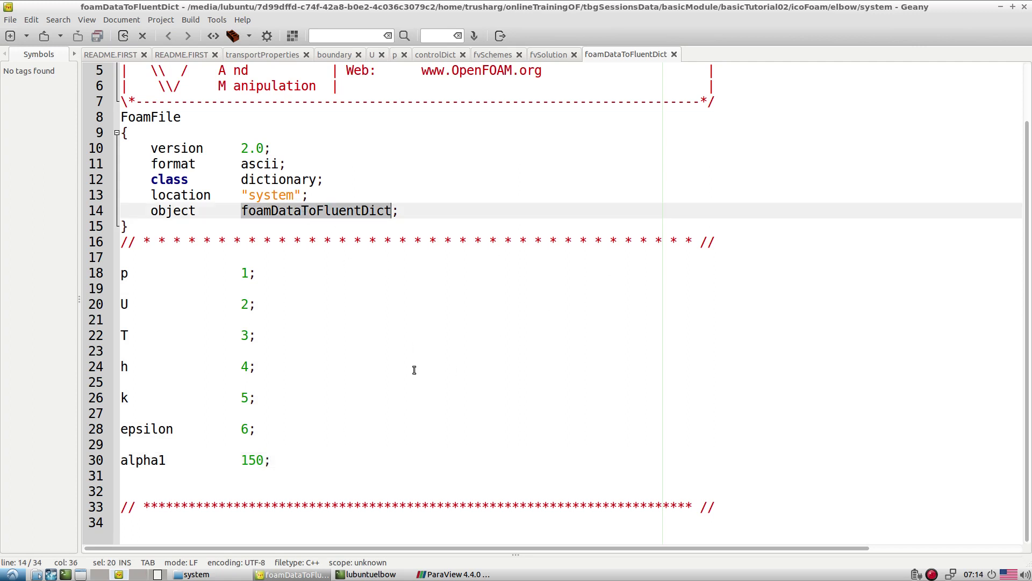